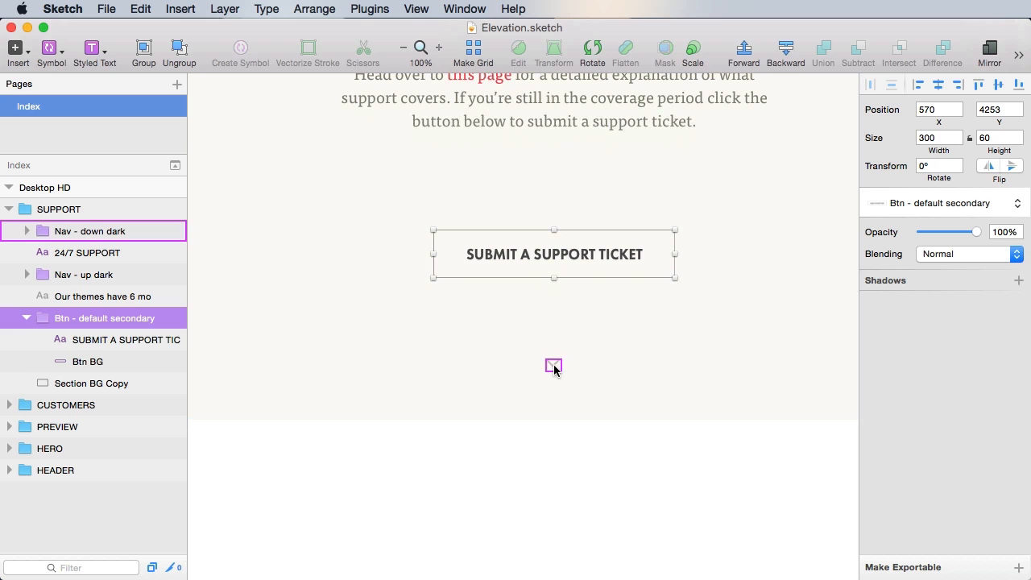
# - Nudge the chevron up closer to the support button and shorten Section BG Copy to 850 px tall
pyautogui.press('alt')
pyautogui.hotkey('shift', 'Up')
pyautogui.hotkey('shift', 'Up')
pyautogui.hotkey('shift', 'Up')
pyautogui.hotkey('shift', 'Up')
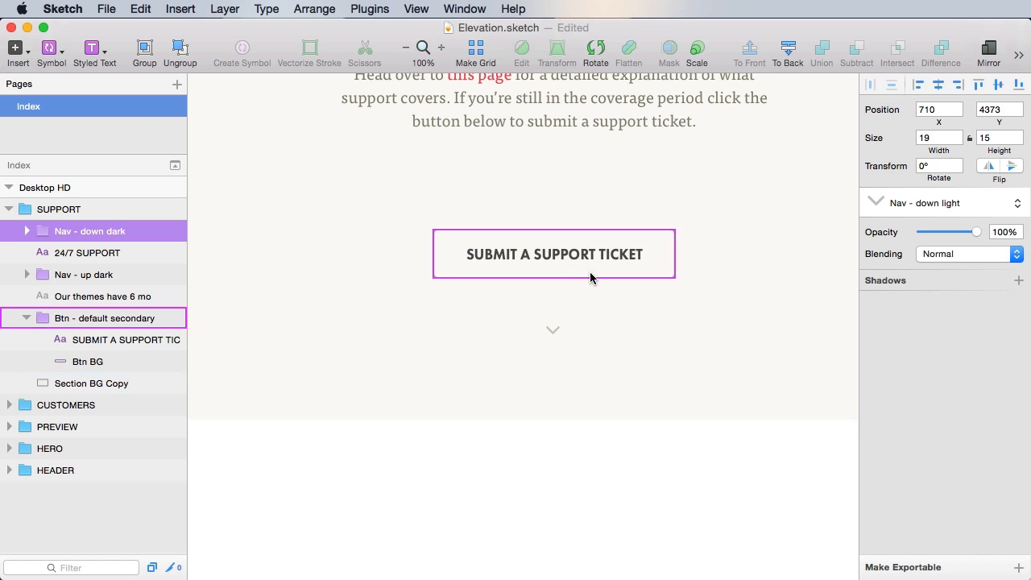
pyautogui.click(599, 384)
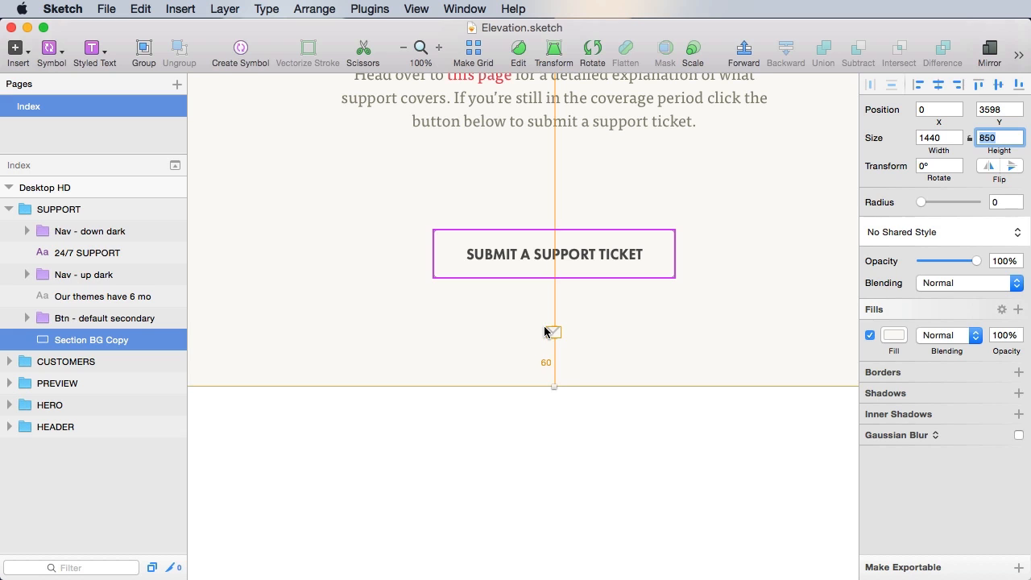
pyautogui.press('super+s')
pyautogui.press('Escape')
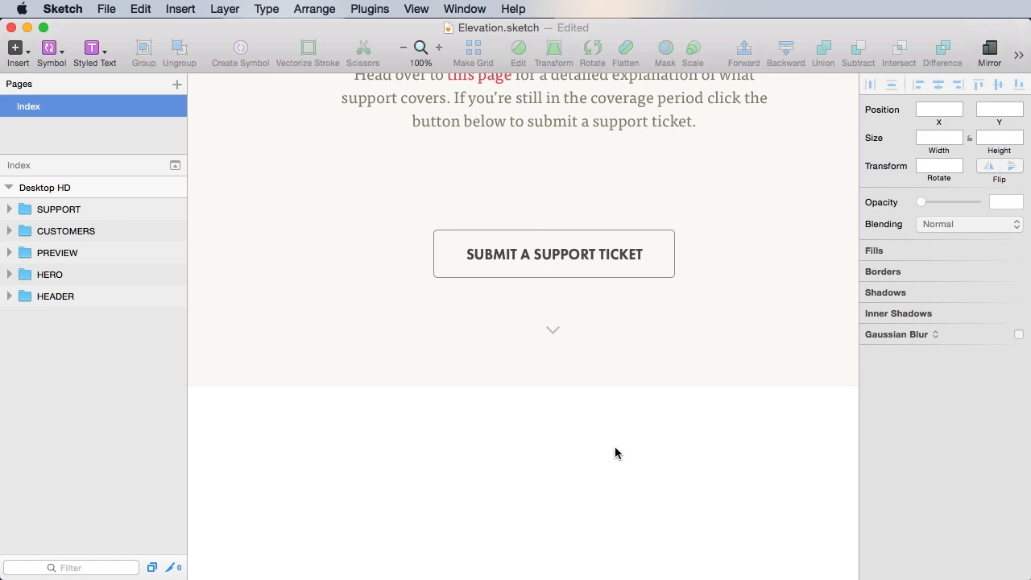
pyautogui.press('super+s')
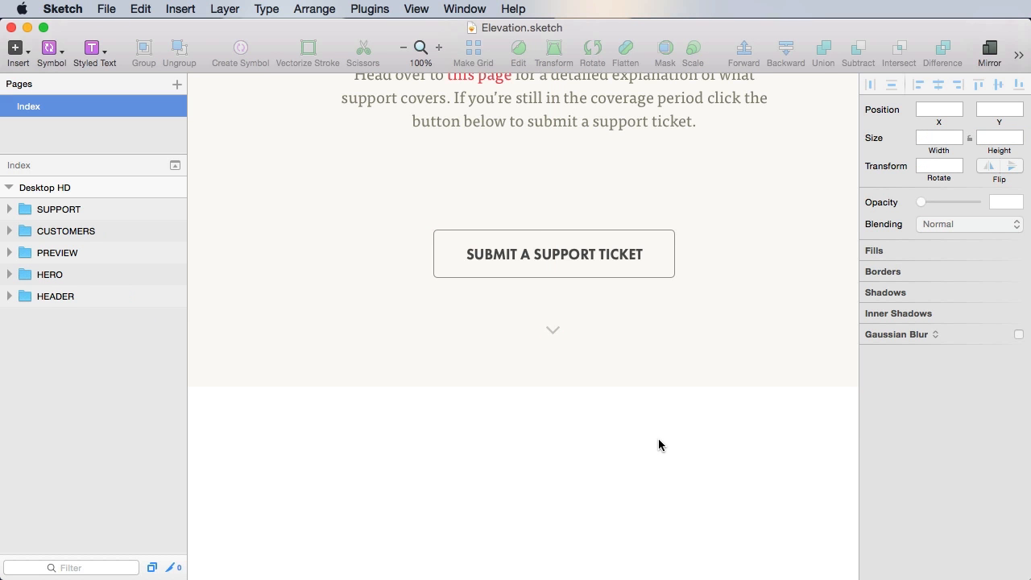
# - Collapse the SUPPORT group's layers and select the whole SUPPORT group
pyautogui.scroll(10, 658, 444)
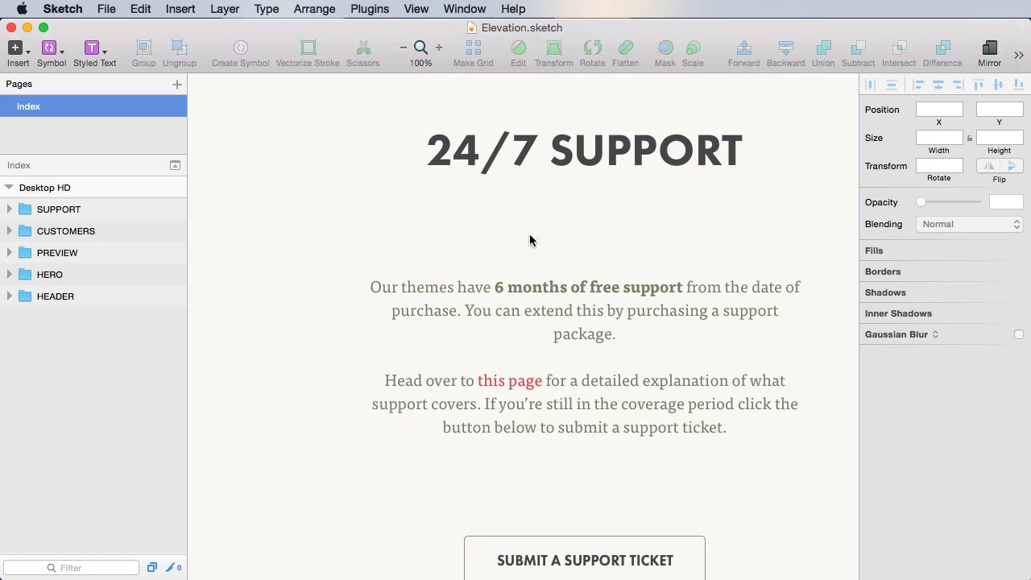
pyautogui.click(619, 316)
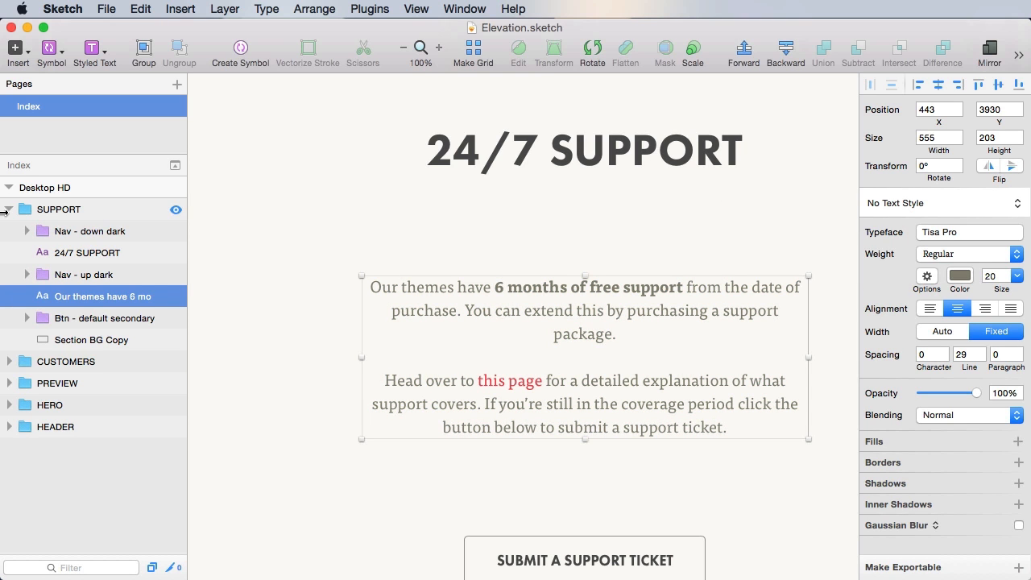
pyautogui.click(10, 211)
pyautogui.click(76, 211)
pyautogui.scroll(-15, 721, 245)
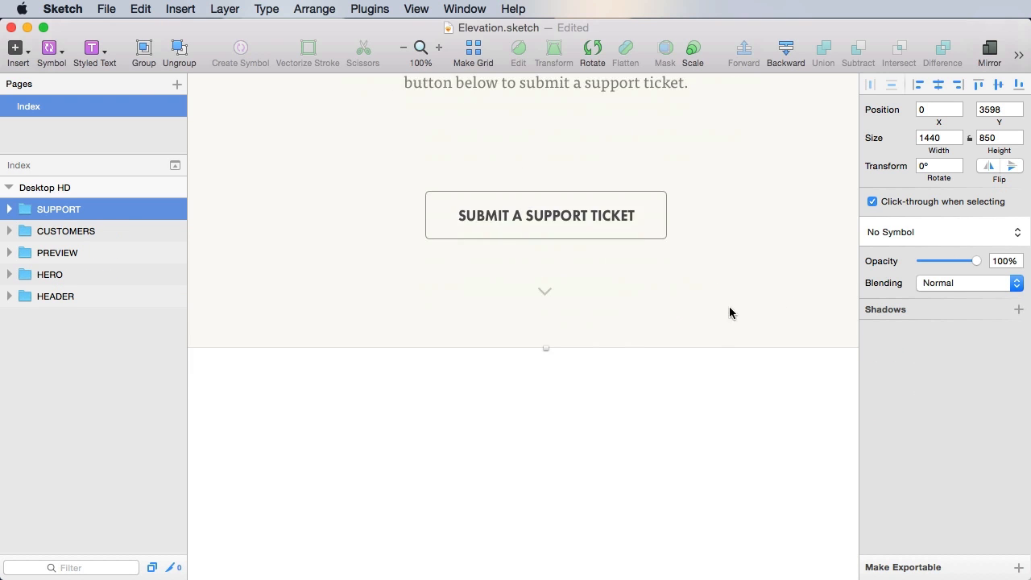
pyautogui.moveTo(723, 140); pyautogui.dragTo(723, 124)
# - Duplicate the SUPPORT group and give the copy's section background the red fill F5646D
pyautogui.press('super+d')
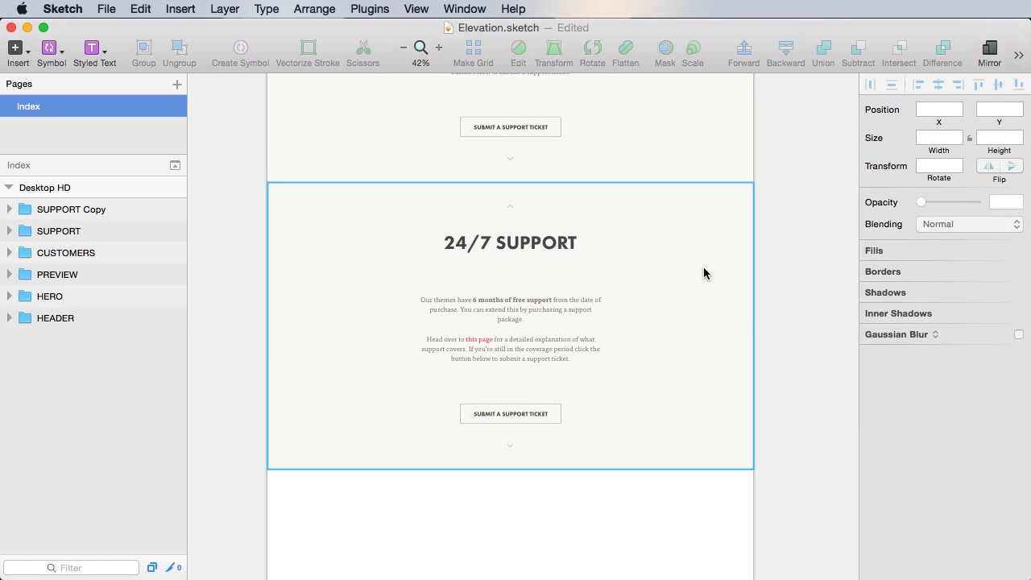
pyautogui.doubleClick(703, 273)
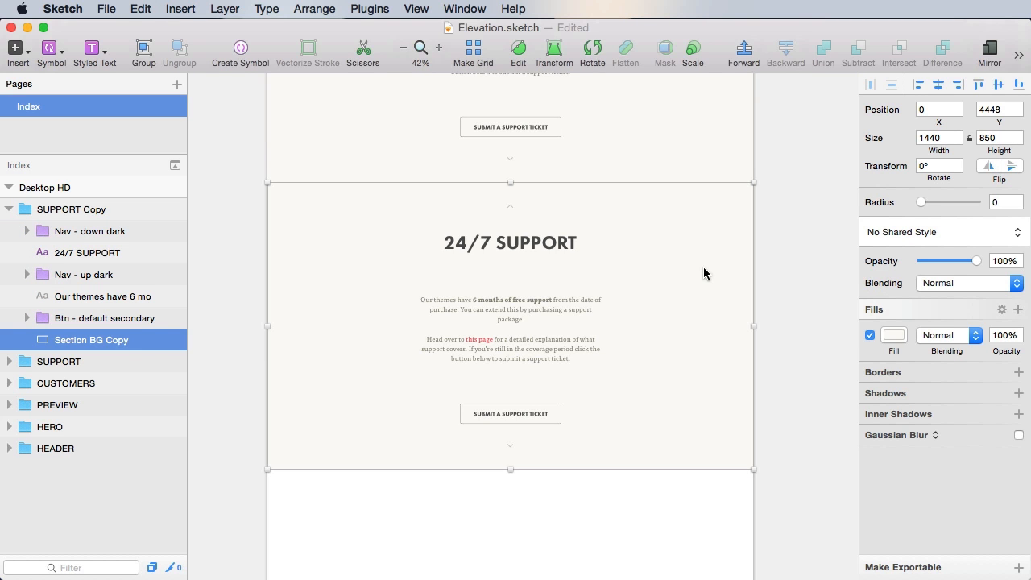
pyautogui.click(894, 335)
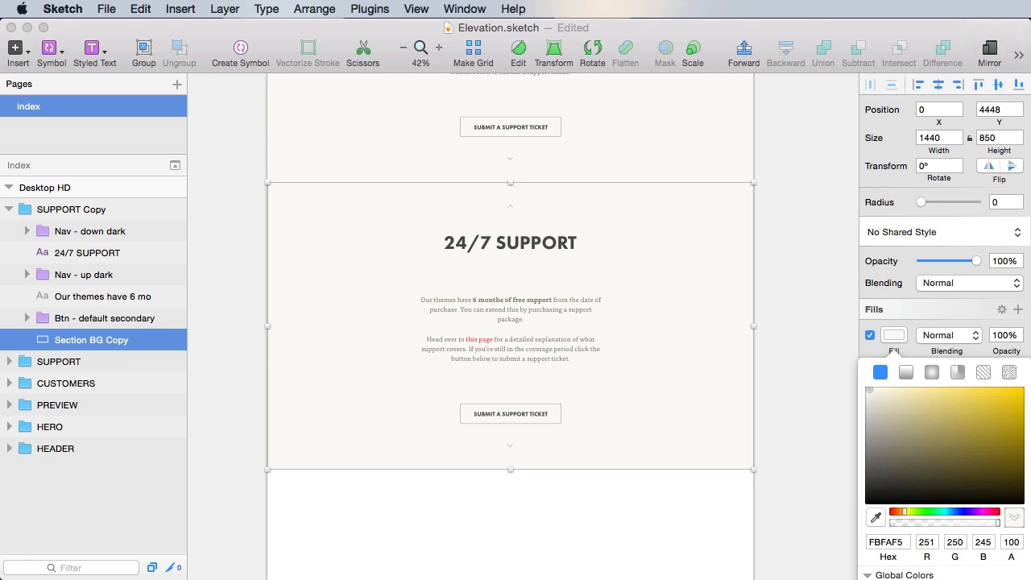
pyautogui.click(894, 578)
# - Apply the H2 - center text style to the copied heading and retype it as '100% PASSION'
pyautogui.click(568, 243)
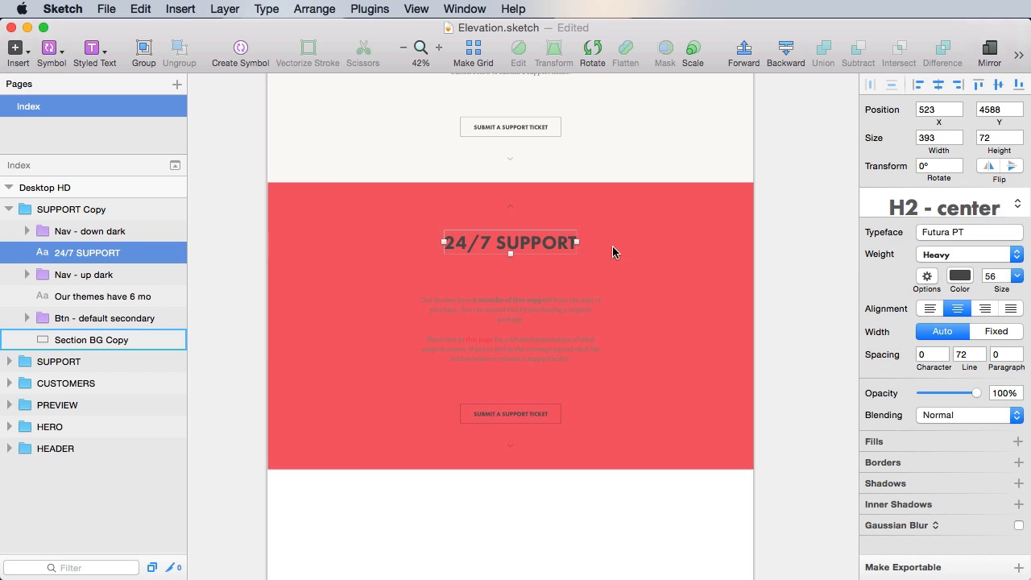
pyautogui.click(969, 208)
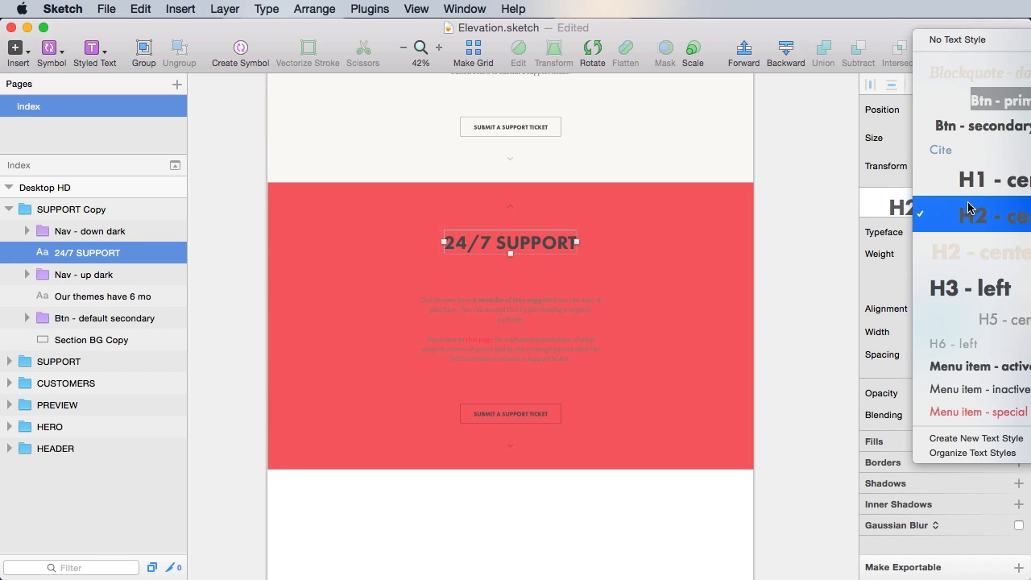
pyautogui.click(972, 255)
pyautogui.click(782, 240)
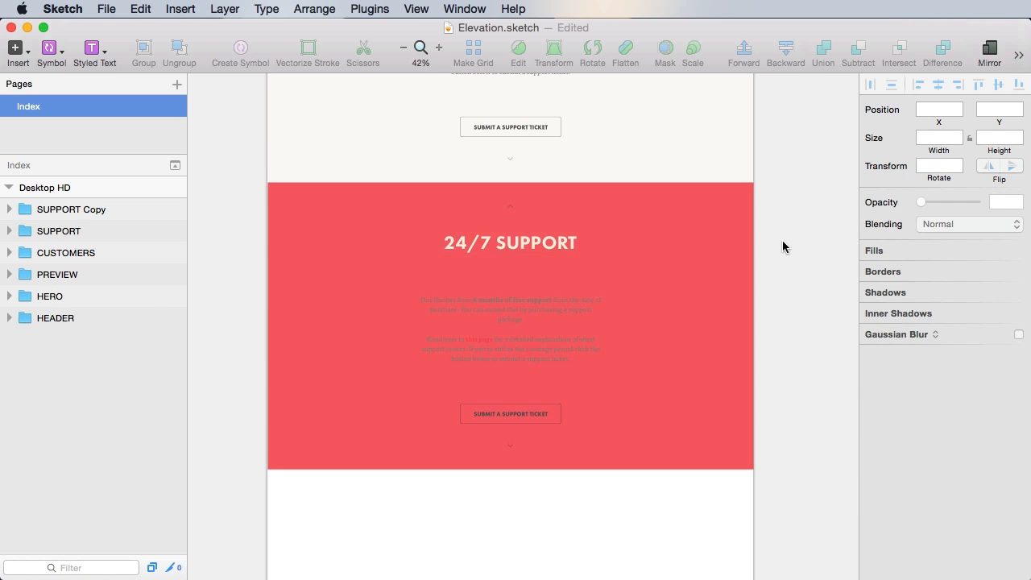
pyautogui.scroll(1, 516, 269)
pyautogui.doubleClick(516, 274)
pyautogui.write('100% PASSION')
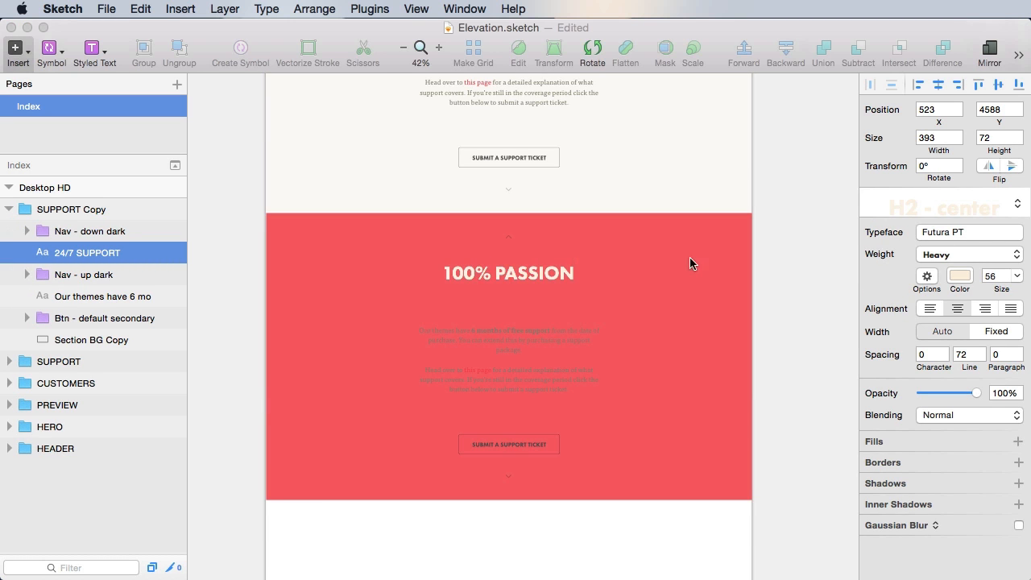
# - Finish editing the 100% PASSION heading and save the document
pyautogui.click(810, 256)
pyautogui.press('super+s')
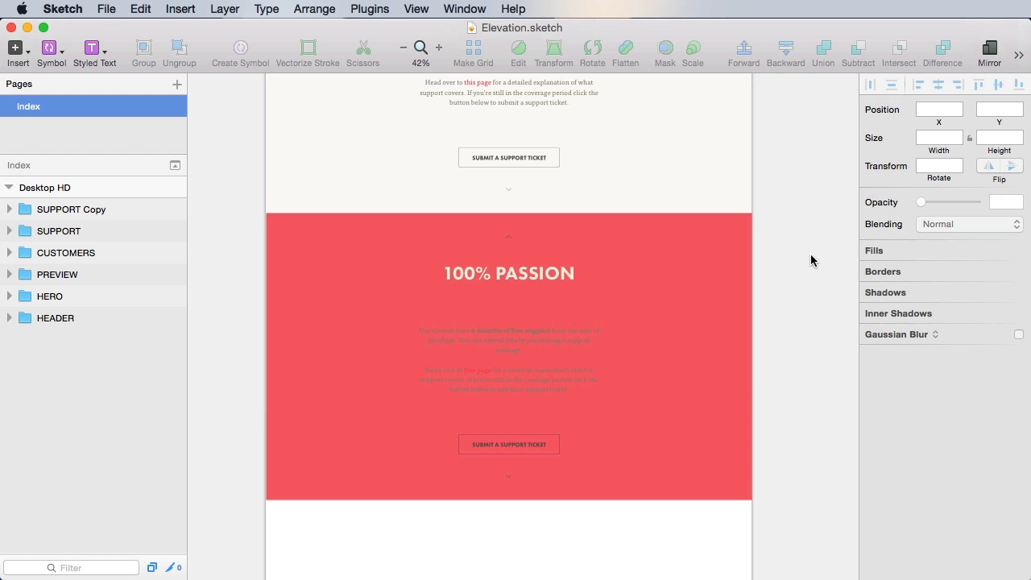
pyautogui.scroll(5, 796, 174)
pyautogui.scroll(-5, 795, 265)
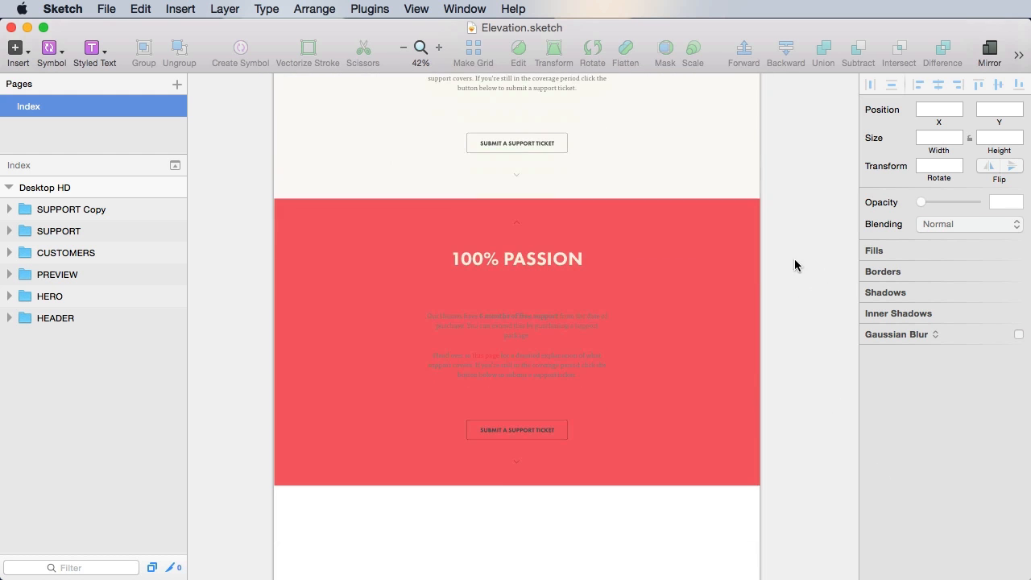
pyautogui.scroll(1, 800, 322)
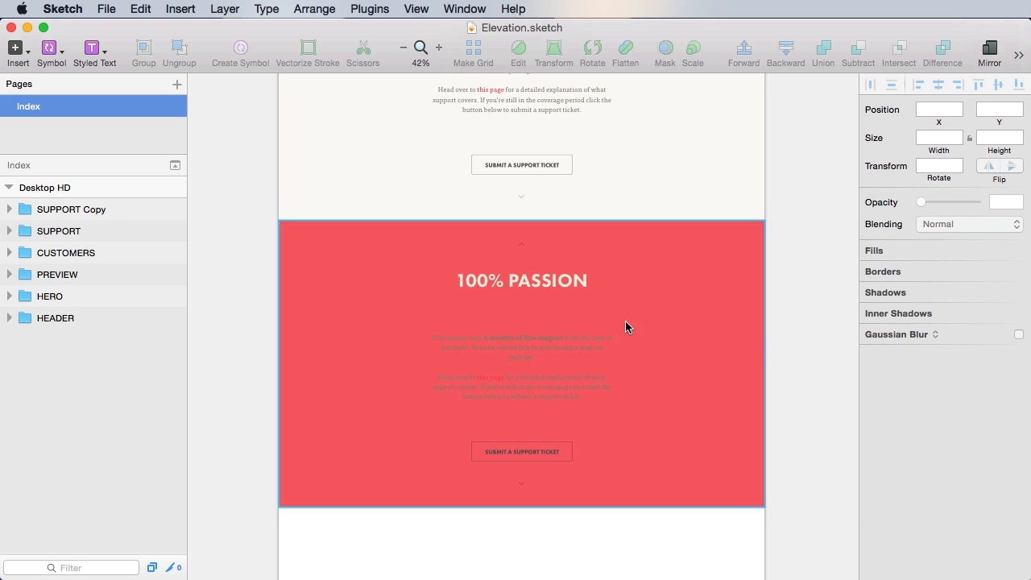
# - Delete the old support paragraph and add the 'We put a lot of heart and soul' paragraph text layer
pyautogui.doubleClick(545, 337)
pyautogui.press('Delete')
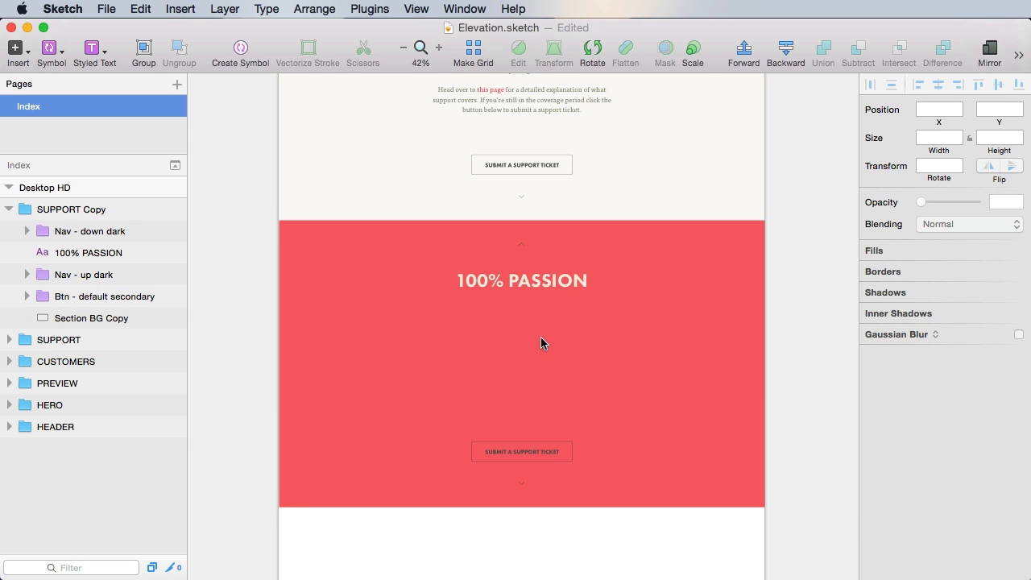
pyautogui.click(493, 339)
pyautogui.press('t')
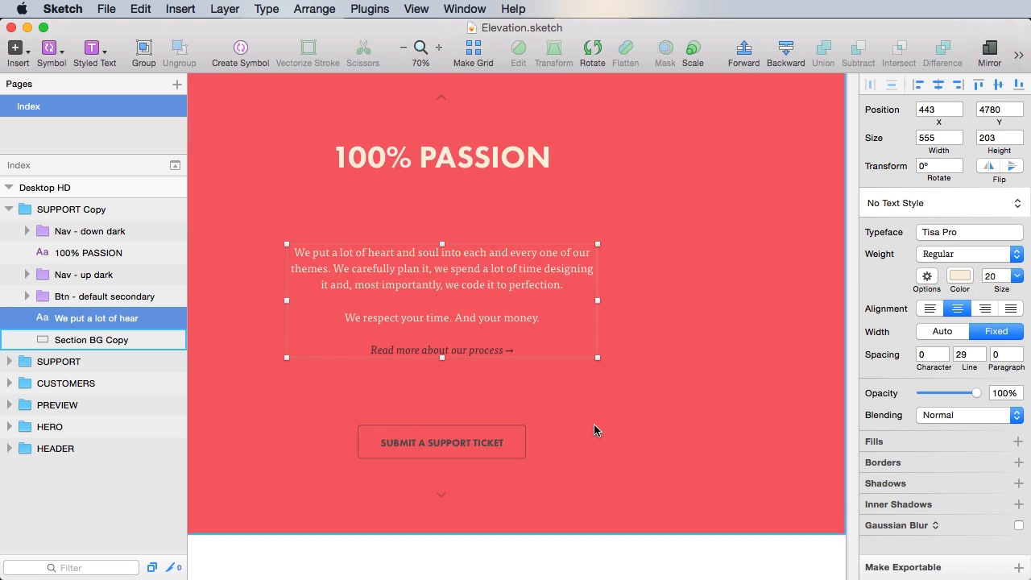
pyautogui.moveTo(593, 429); pyautogui.dragTo(711, 433)
pyautogui.click(702, 538)
pyautogui.click(702, 544)
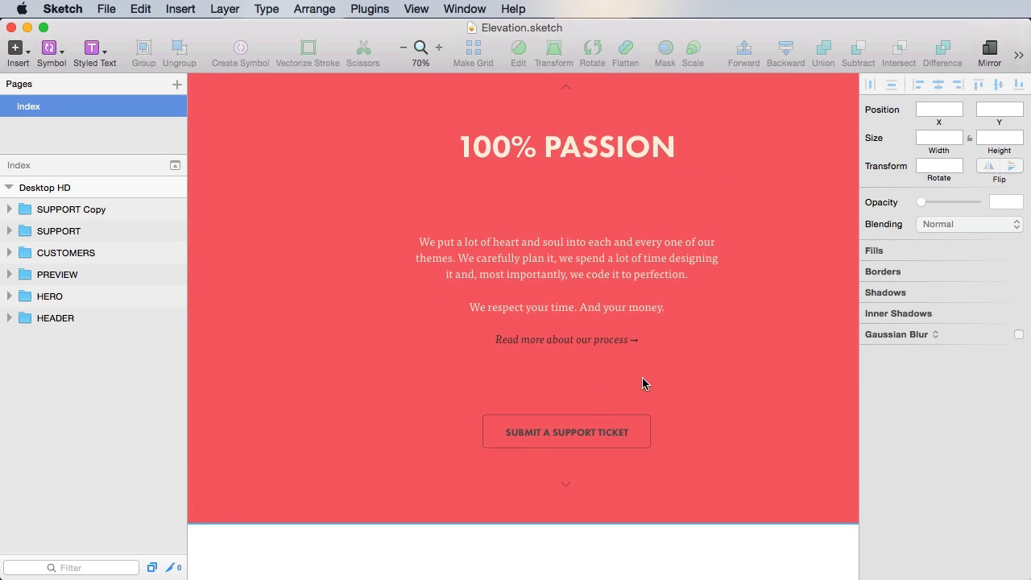
pyautogui.click(605, 254)
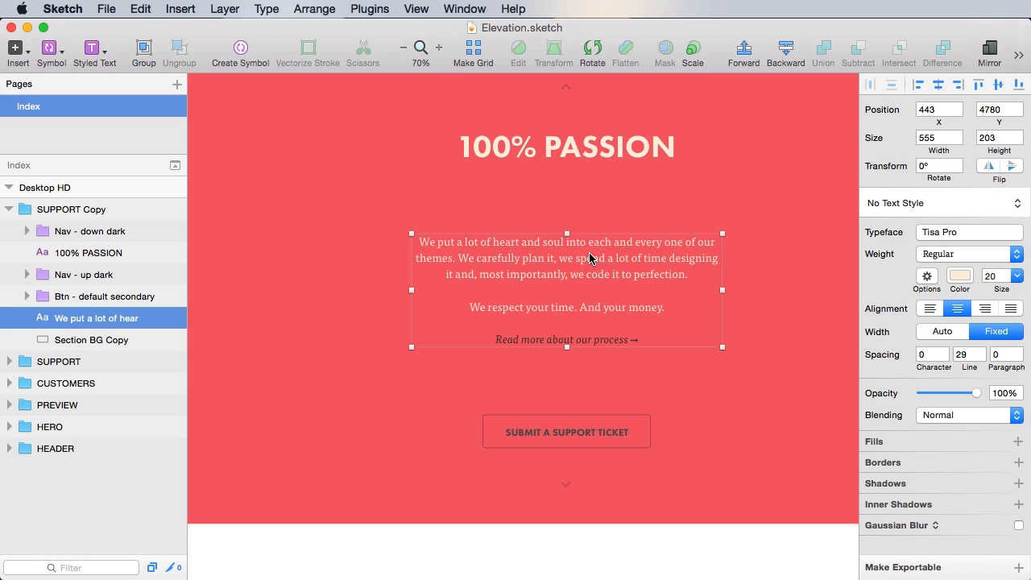
# - Colour the whole passion paragraph cream FAEFDF
pyautogui.doubleClick(584, 255)
pyautogui.press('super+a')
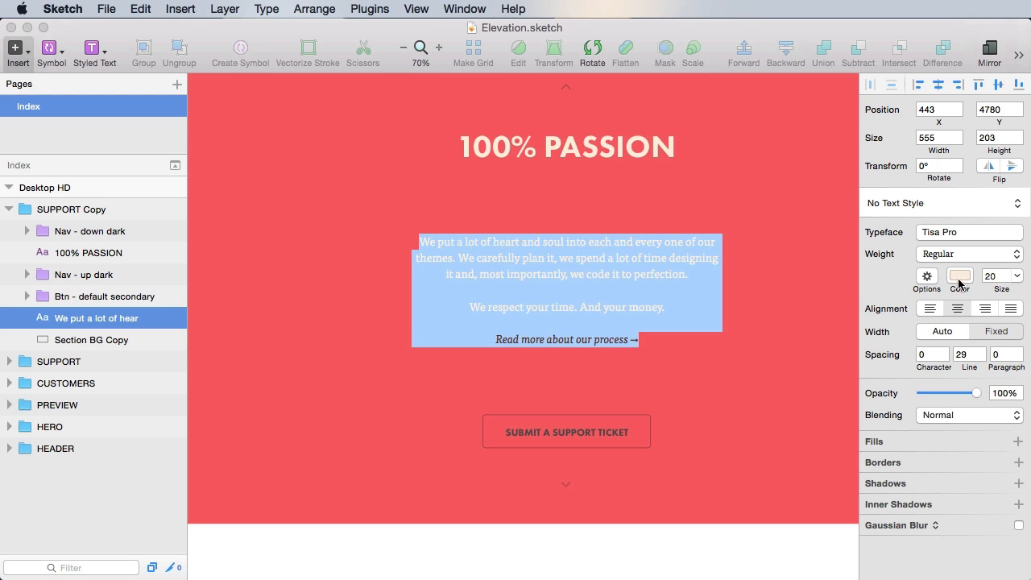
pyautogui.click(960, 278)
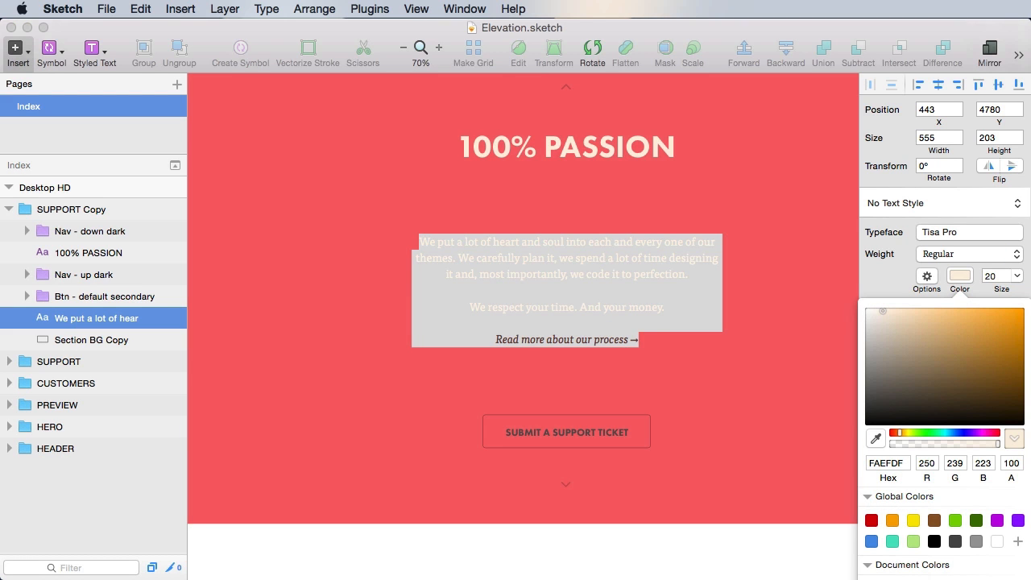
pyautogui.press('Return')
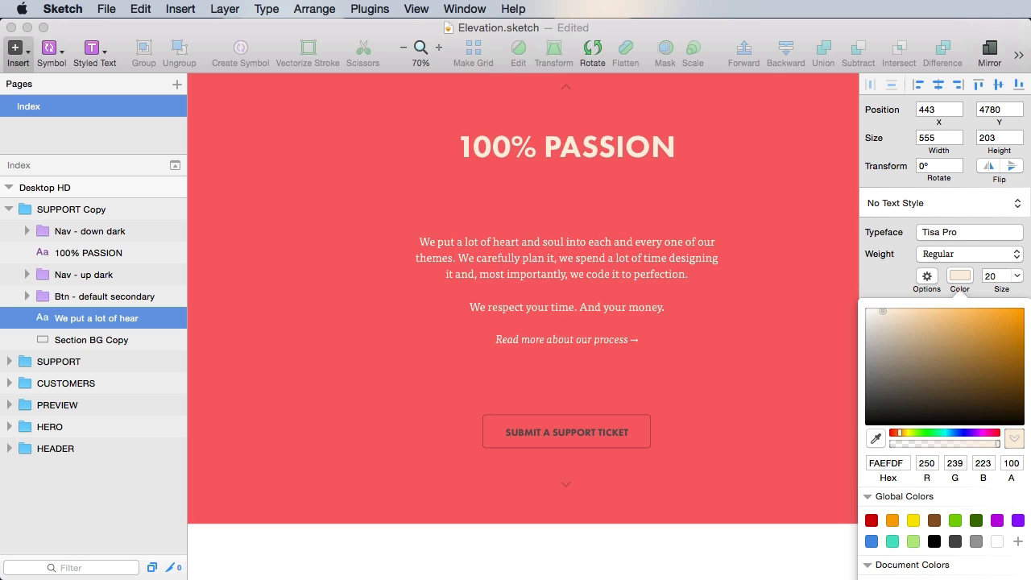
pyautogui.click(716, 561)
pyautogui.scroll(10, 776, 396)
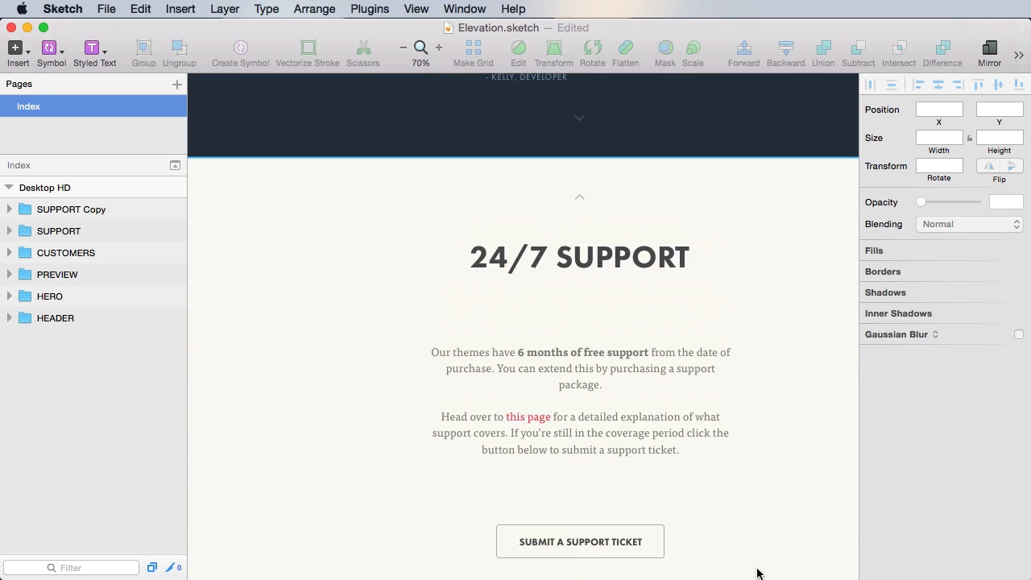
pyautogui.scroll(-10, 750, 486)
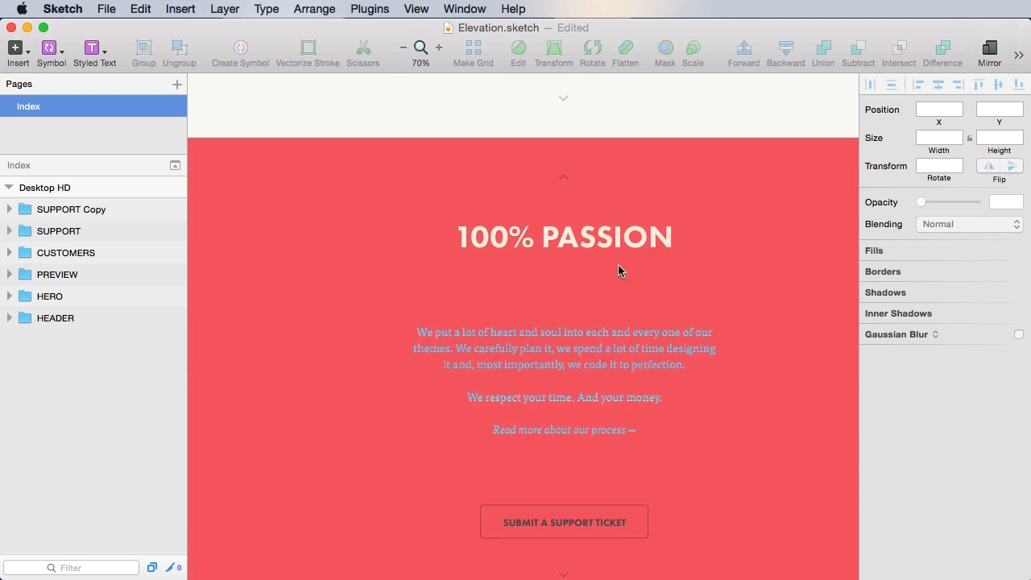
# - Check the heading colour and make the 'Read more about our process' line dark grey 4F4F4F
pyautogui.click(583, 230)
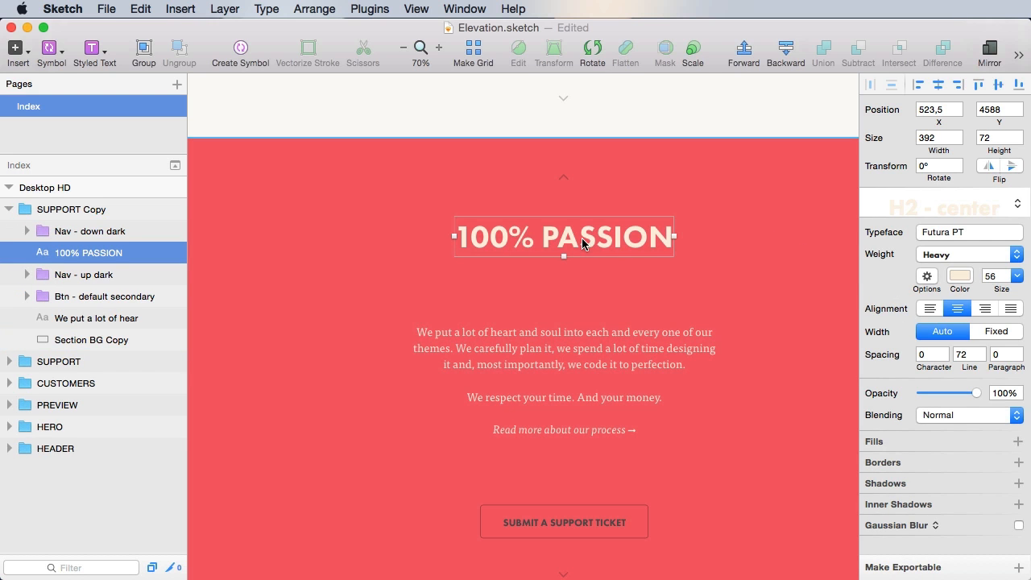
pyautogui.click(959, 275)
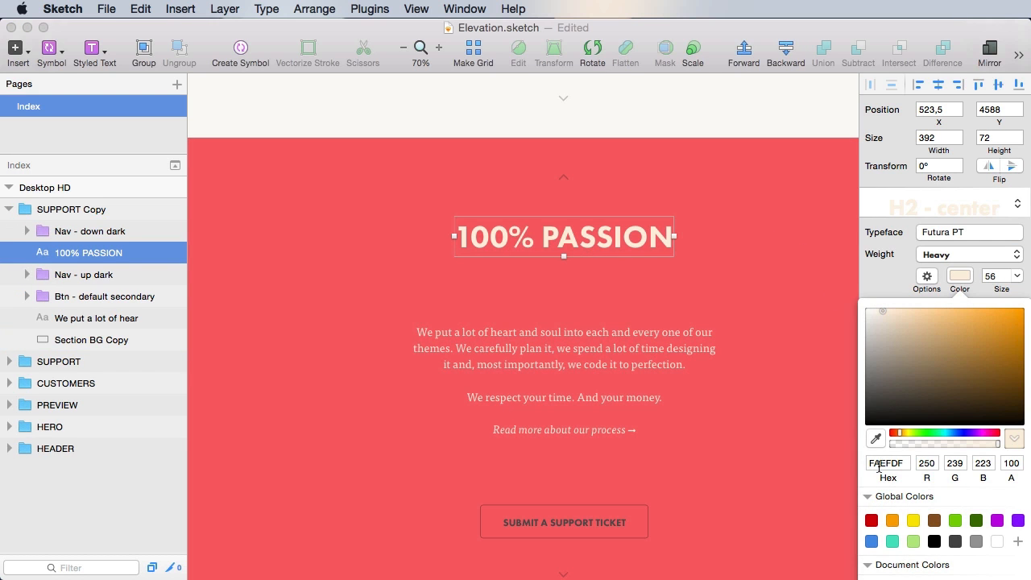
pyautogui.scroll(-3, 793, 394)
pyautogui.click(505, 303)
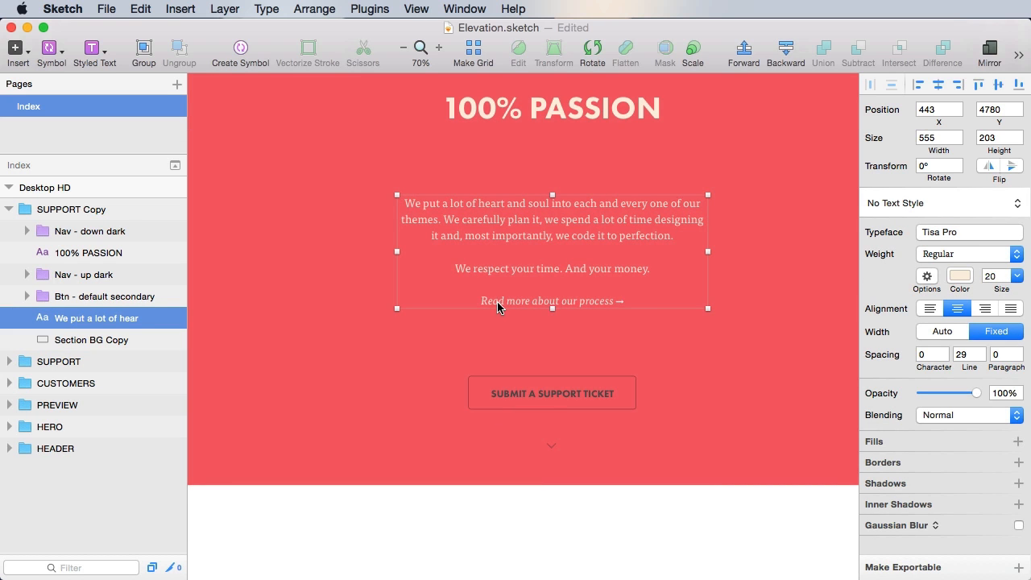
pyautogui.doubleClick(498, 303)
pyautogui.tripleClick(498, 301)
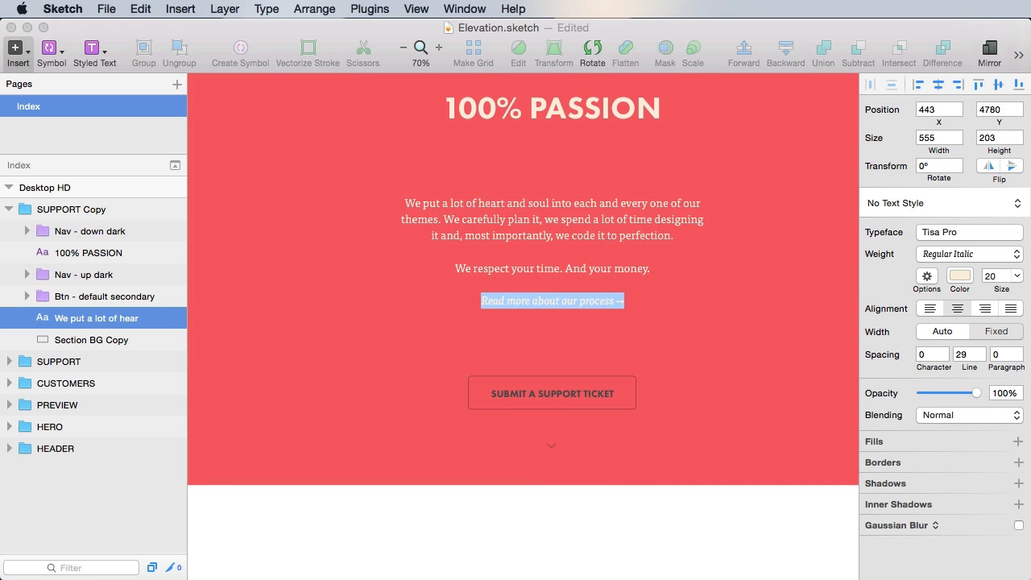
pyautogui.click(961, 277)
pyautogui.click(867, 389)
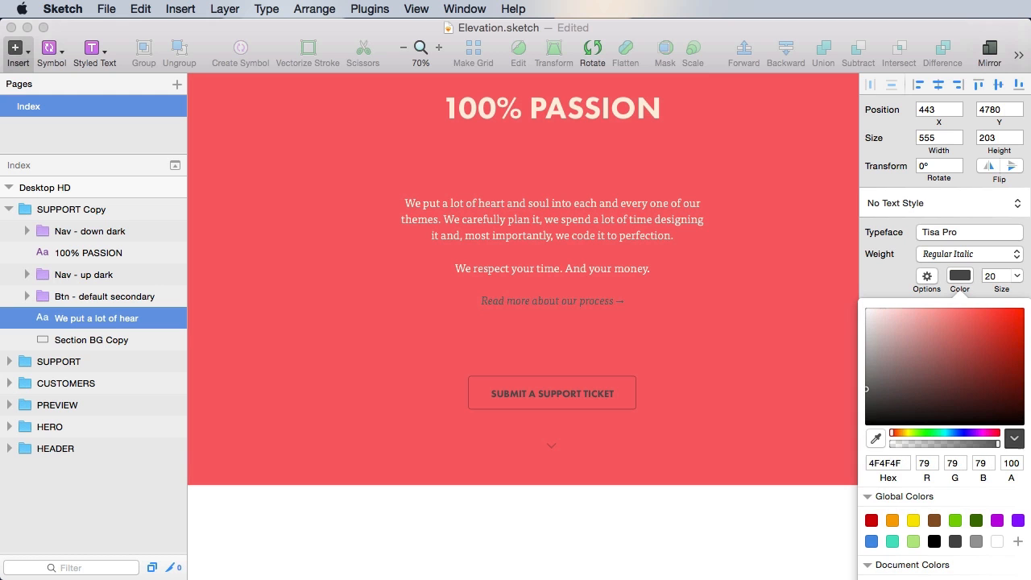
pyautogui.click(674, 545)
pyautogui.scroll(9, 686, 350)
pyautogui.moveTo(772, 481); pyautogui.dragTo(794, 370)
pyautogui.scroll(5, 705, 253)
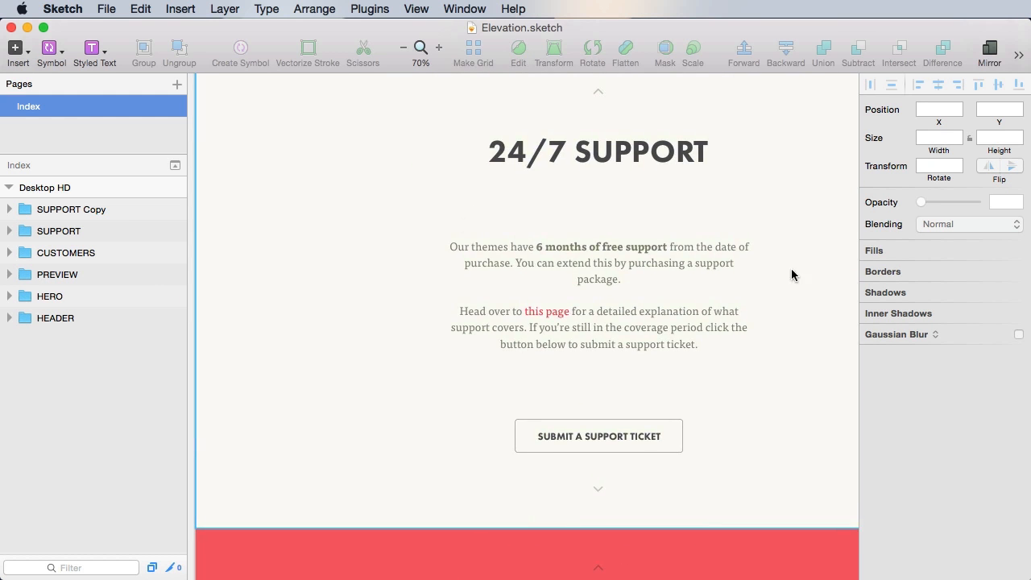
# - Extend the Desktop HD artboard's bottom edge down to 6058 px tall
pyautogui.scroll(-7, 766, 467)
pyautogui.scroll(-3, 751, 435)
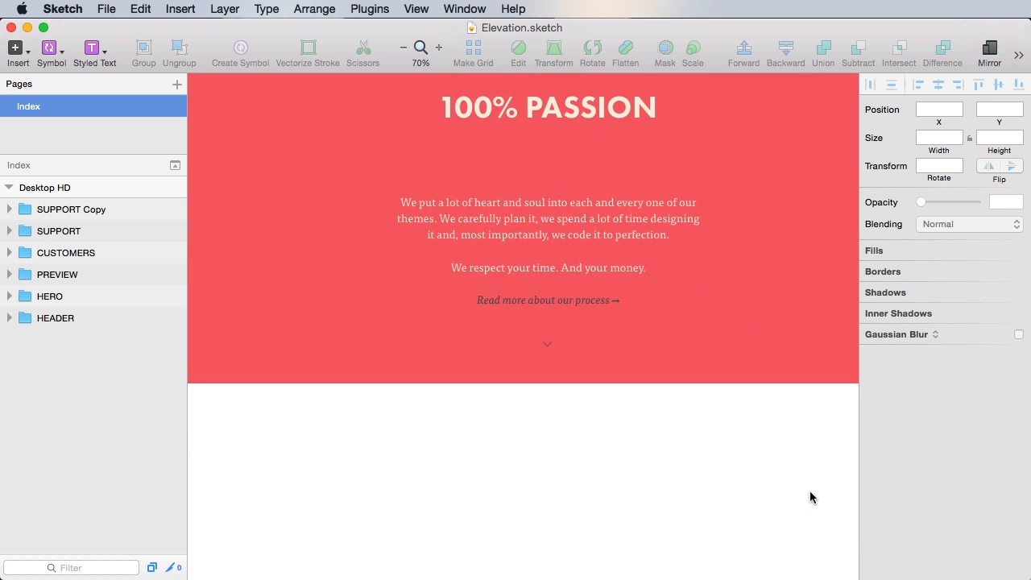
pyautogui.scroll(-3, 803, 350)
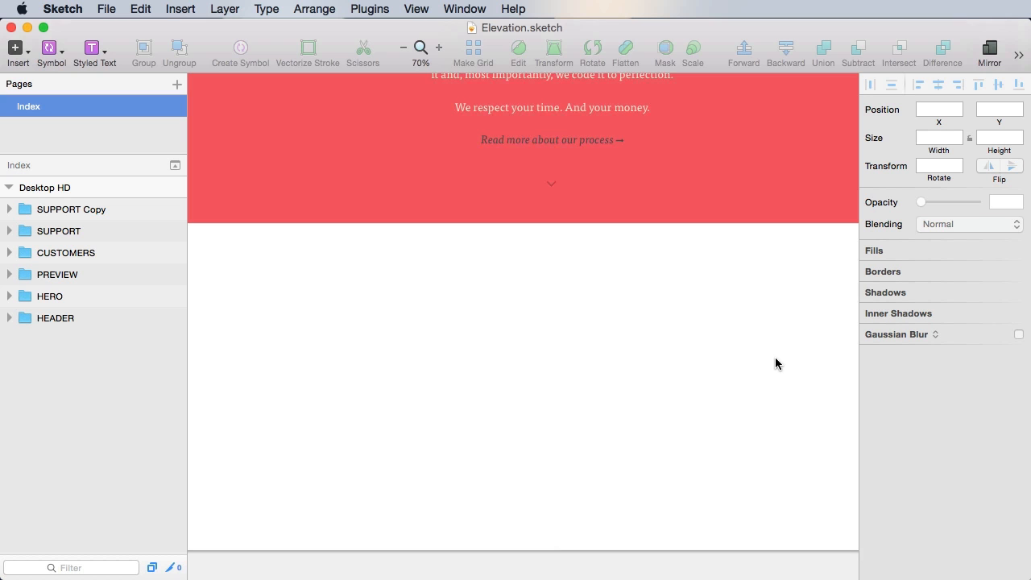
pyautogui.scroll(-2, 661, 338)
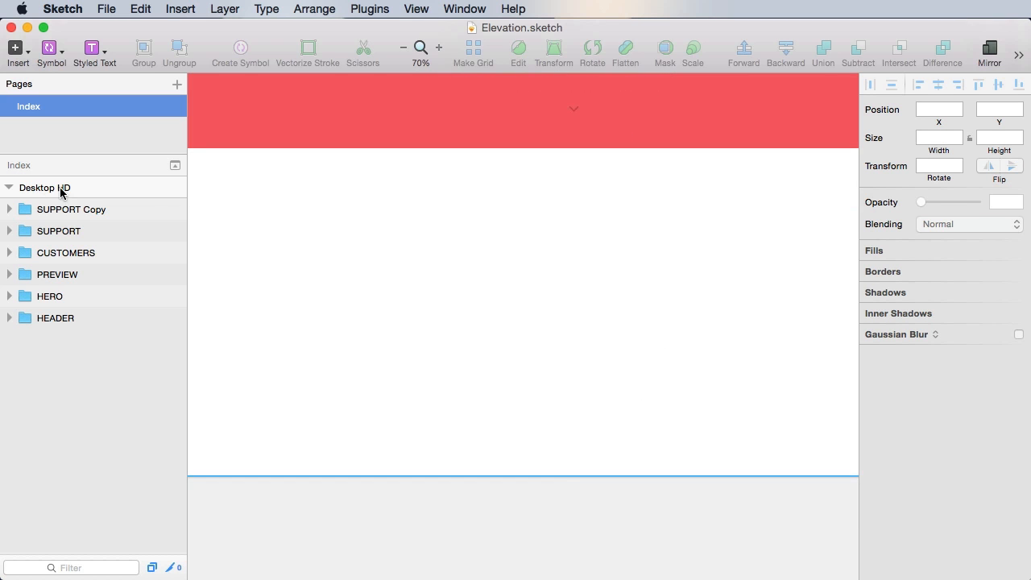
pyautogui.click(30, 189)
pyautogui.scroll(-4, 717, 386)
pyautogui.moveTo(616, 255); pyautogui.dragTo(617, 452)
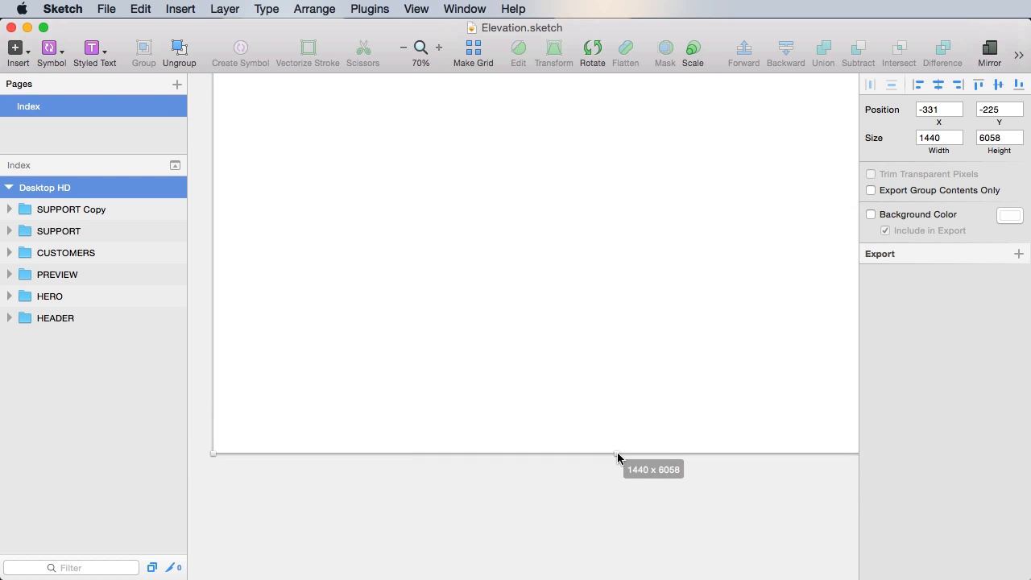
# - Rename the SUPPORT Copy group to TEAM and zoom out to the whole page
pyautogui.scroll(5, 654, 406)
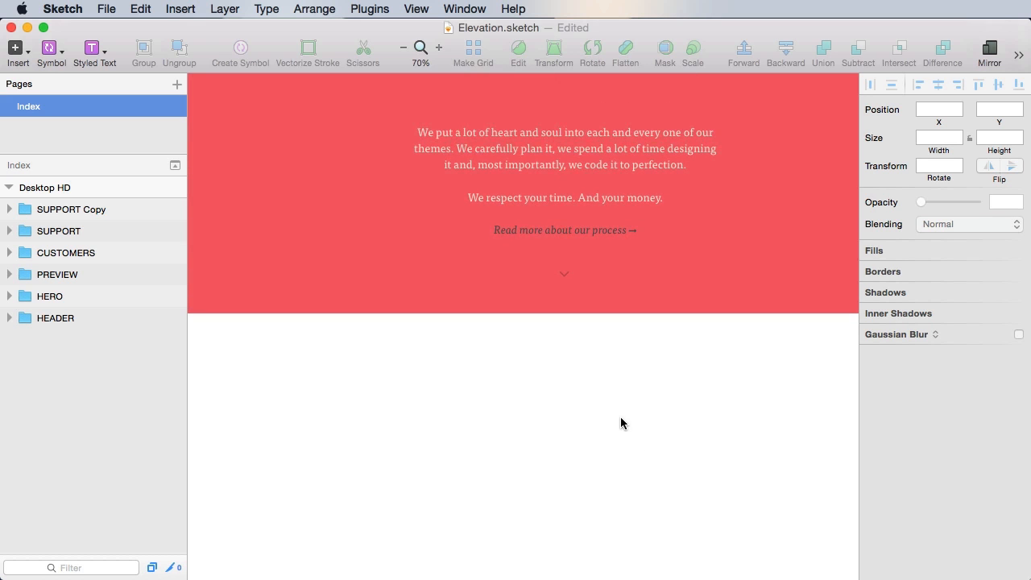
pyautogui.scroll(4, 504, 363)
pyautogui.hscroll(-2, 504, 364)
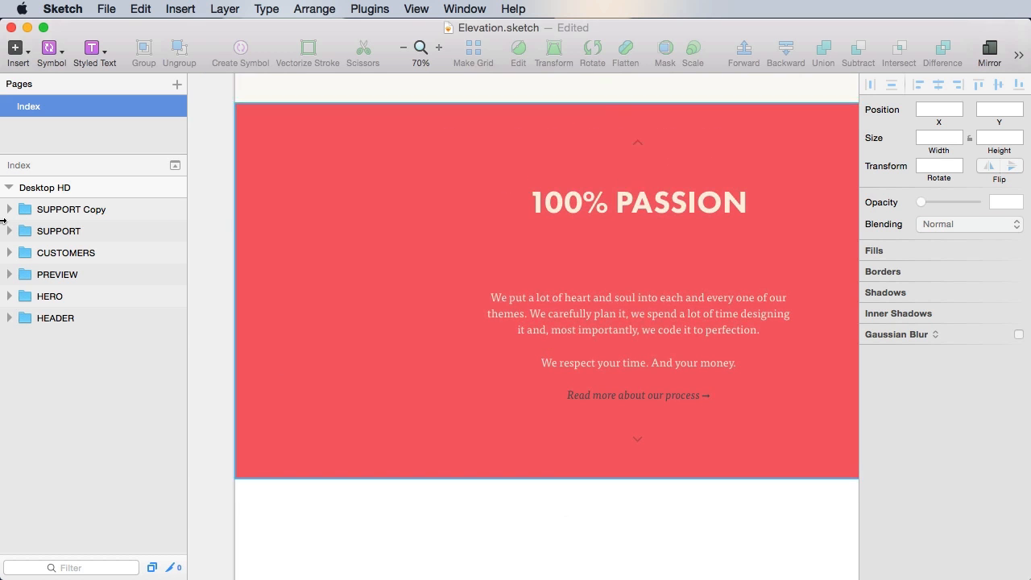
pyautogui.doubleClick(74, 213)
pyautogui.write('T')
pyautogui.press('Return')
pyautogui.press('super+1')
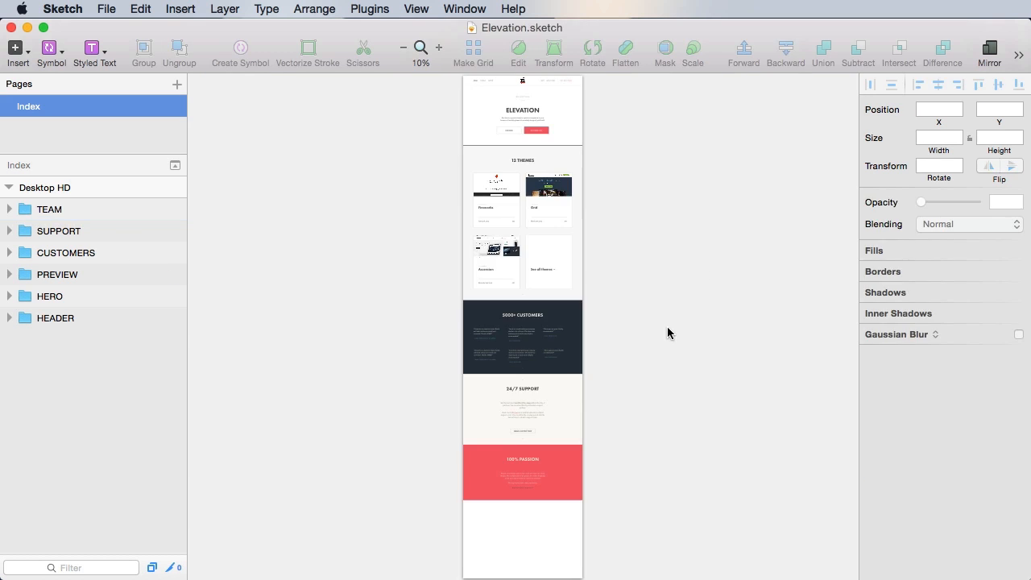
# - Select the Hero separator line at the top of 12 THEMES and copy it
pyautogui.click(539, 151)
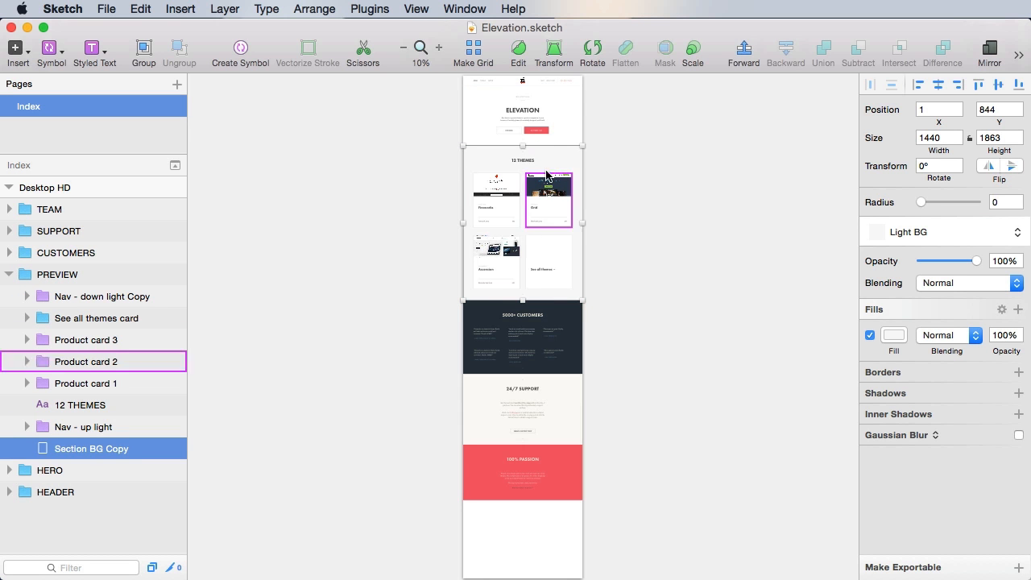
pyautogui.scroll(5, 552, 202)
pyautogui.click(678, 306)
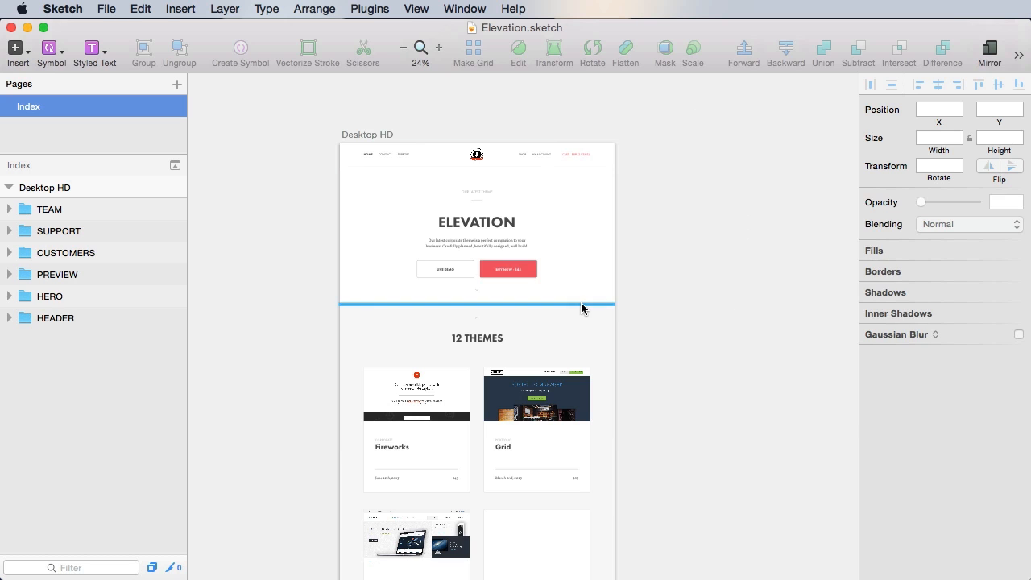
pyautogui.click(583, 304)
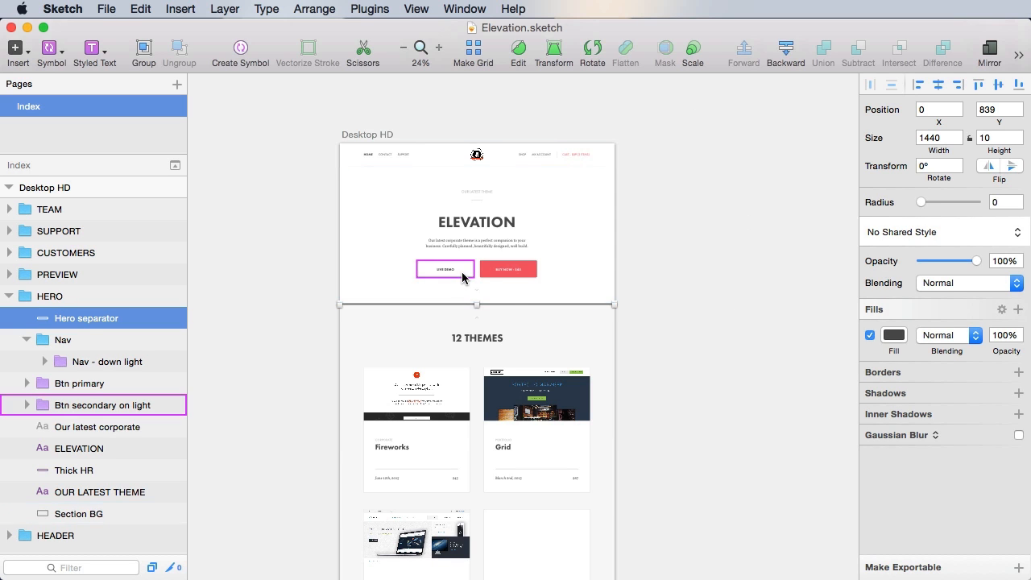
pyautogui.press('super+c')
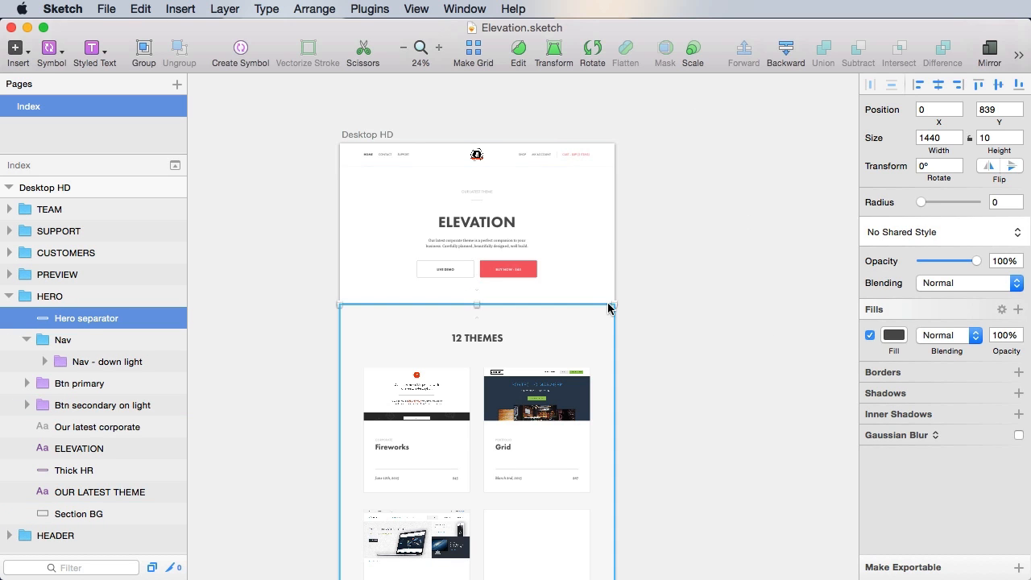
# - Paste the separator into Desktop HD, align it to the bottom, and move it under the red section
pyautogui.click(9, 296)
pyautogui.click(79, 190)
pyautogui.press('super+v')
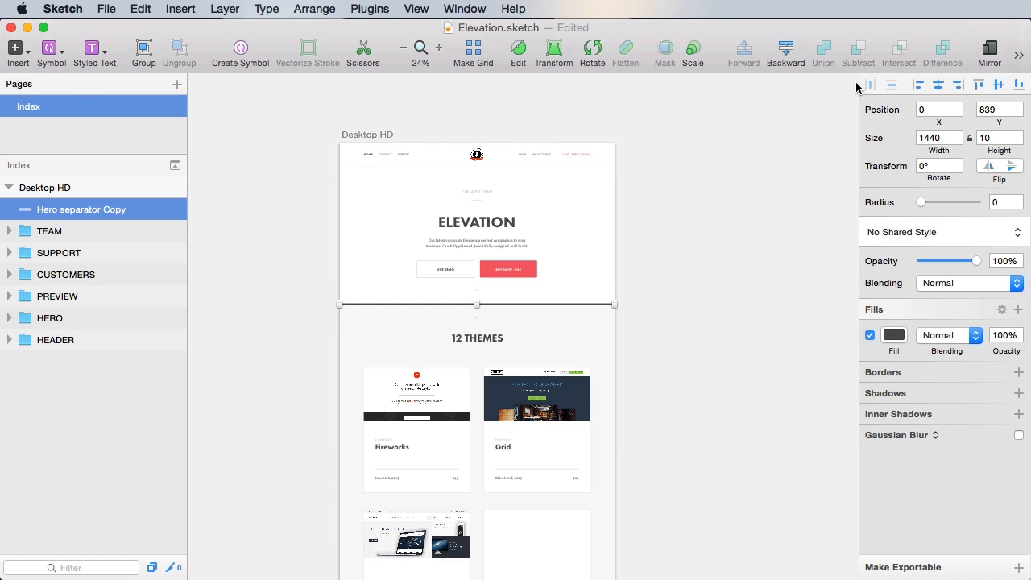
pyautogui.click(1020, 90)
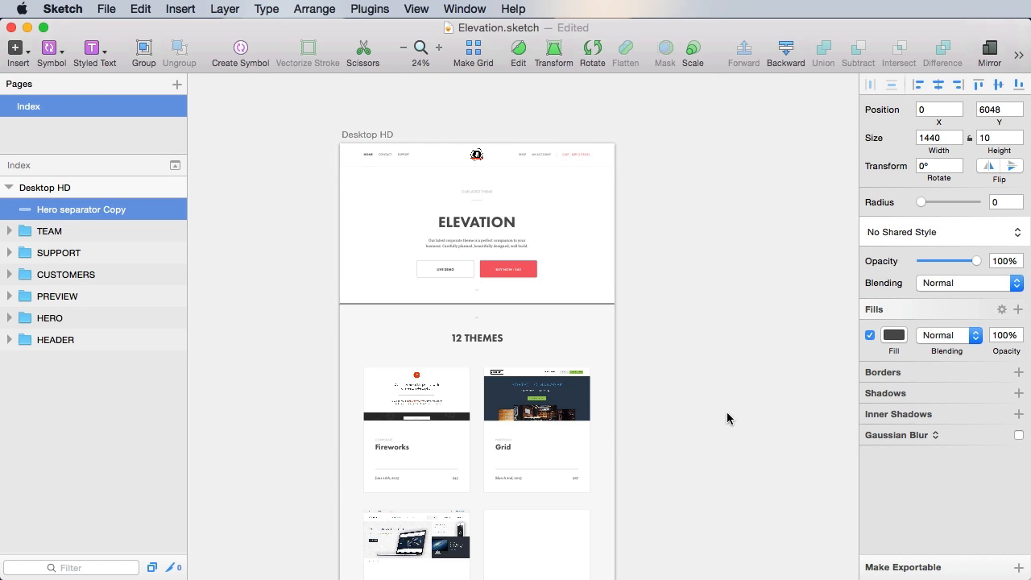
pyautogui.scroll(-20, 701, 417)
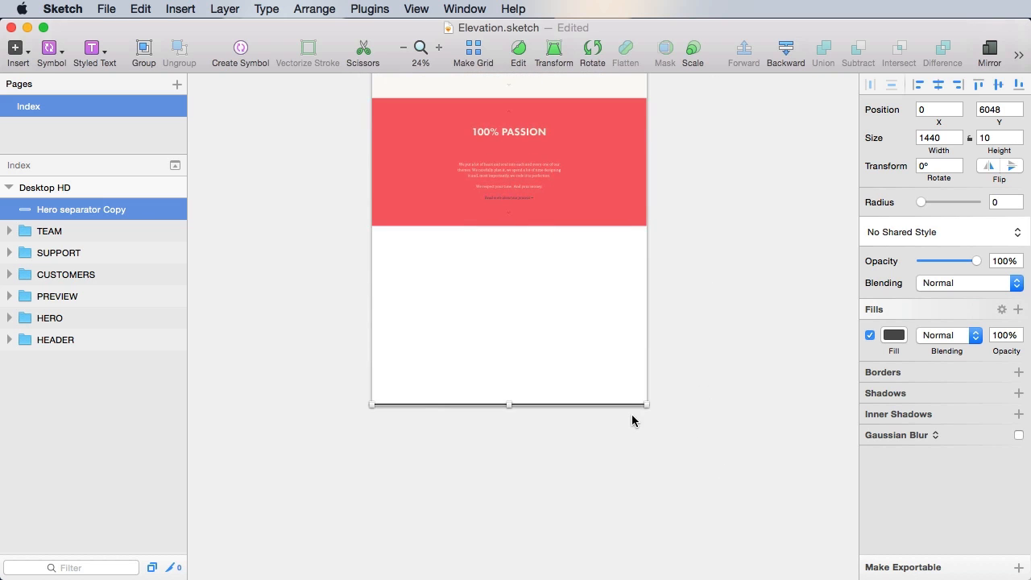
pyautogui.moveTo(619, 403); pyautogui.dragTo(628, 232)
# - Rename the line 'Footer separator', group it into a group named FOOTER, and save
pyautogui.doubleClick(69, 209)
pyautogui.write('F')
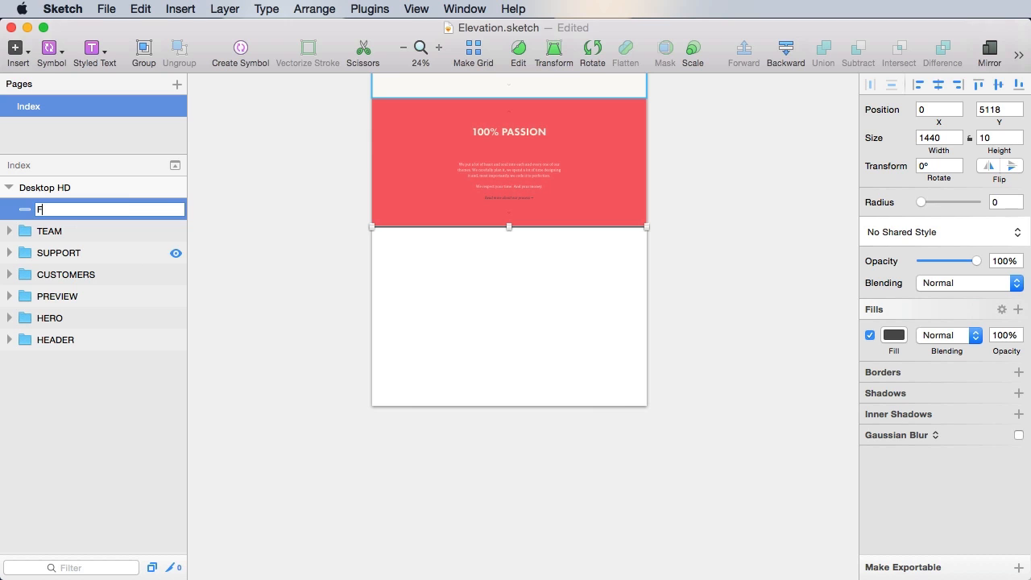
pyautogui.write('ooter separator')
pyautogui.press('Return')
pyautogui.press('super+g')
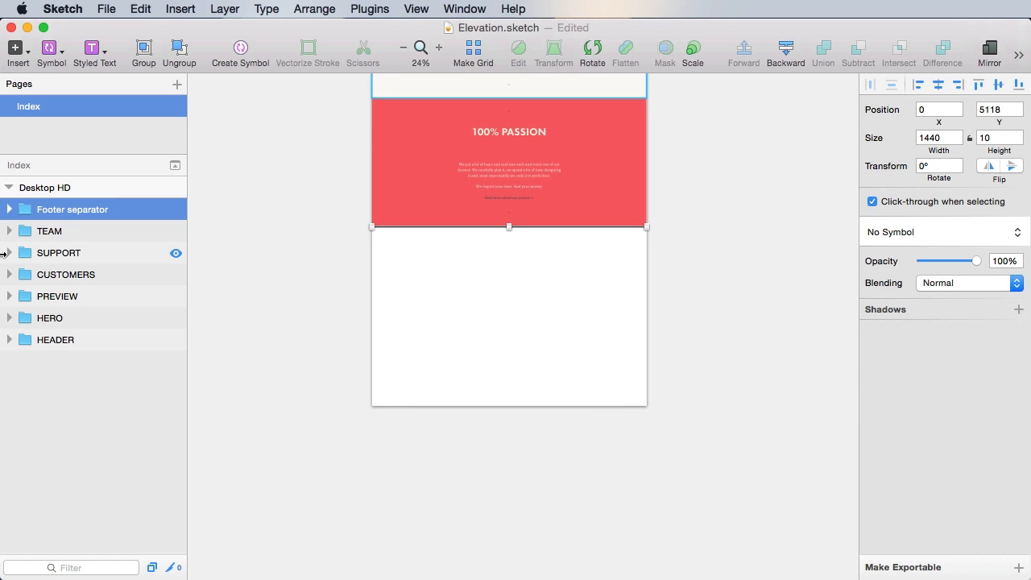
pyautogui.doubleClick(75, 209)
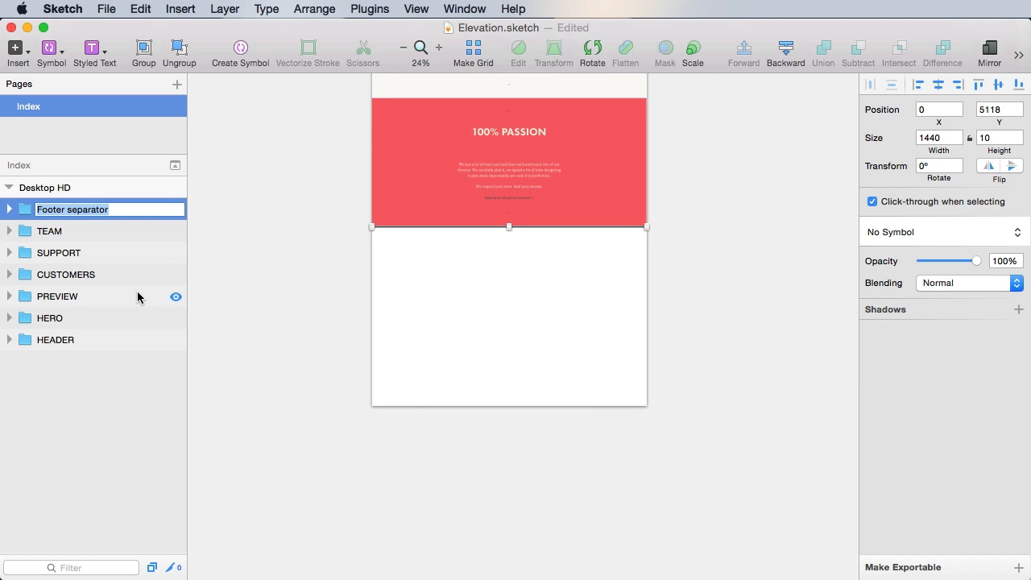
pyautogui.write('FOOTER')
pyautogui.press('Return')
pyautogui.press('super+s')
pyautogui.press('super+2')
pyautogui.click(599, 367)
pyautogui.moveTo(543, 339); pyautogui.dragTo(574, 374)
# - Insert the Nav - up light symbol, centre it horizontally, nudge it down below the separator, and save
pyautogui.click(50, 50)
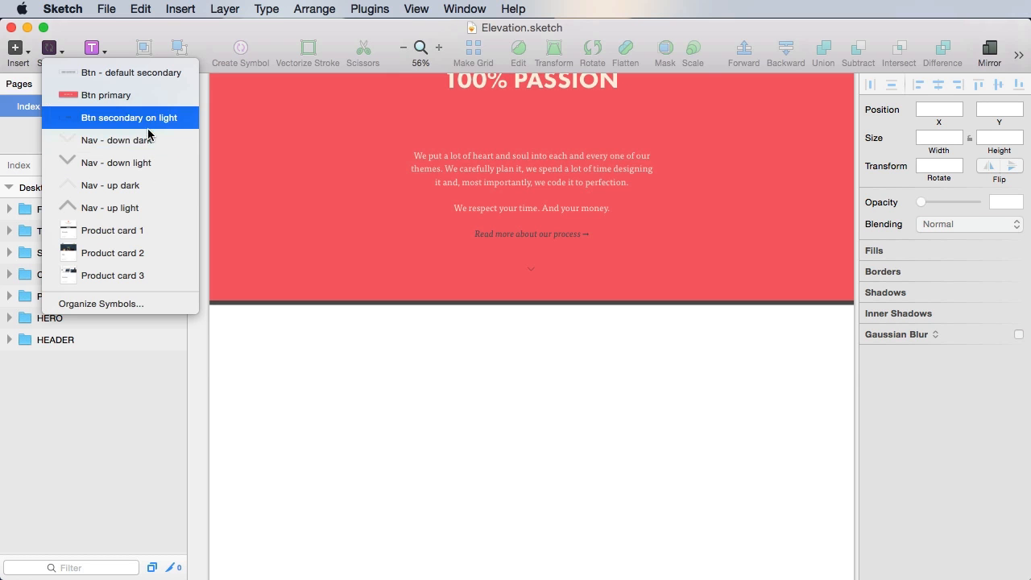
pyautogui.click(154, 212)
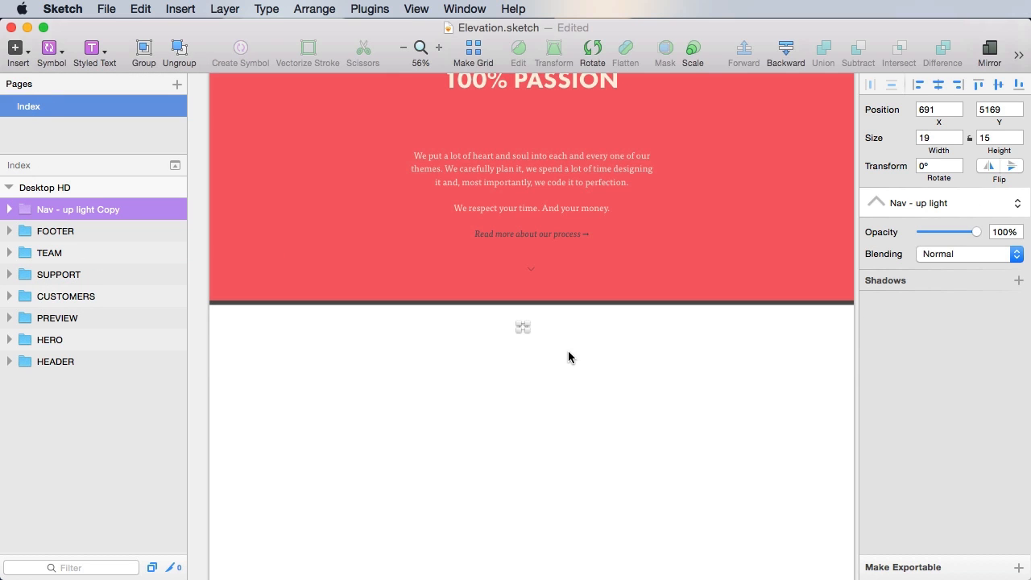
pyautogui.click(939, 85)
pyautogui.press('Down')
pyautogui.press('Down')
pyautogui.press('Down')
pyautogui.press('Down')
pyautogui.press('Down')
pyautogui.press('Down')
pyautogui.press('Down')
pyautogui.press('Down')
pyautogui.press('Down')
pyautogui.press('alt')
pyautogui.hotkey('shift', 'Down')
pyautogui.press('super+s')
# - Tidy up the arrow symbol's layer in the layer list
pyautogui.click(603, 437)
pyautogui.moveTo(621, 476); pyautogui.dragTo(628, 355)
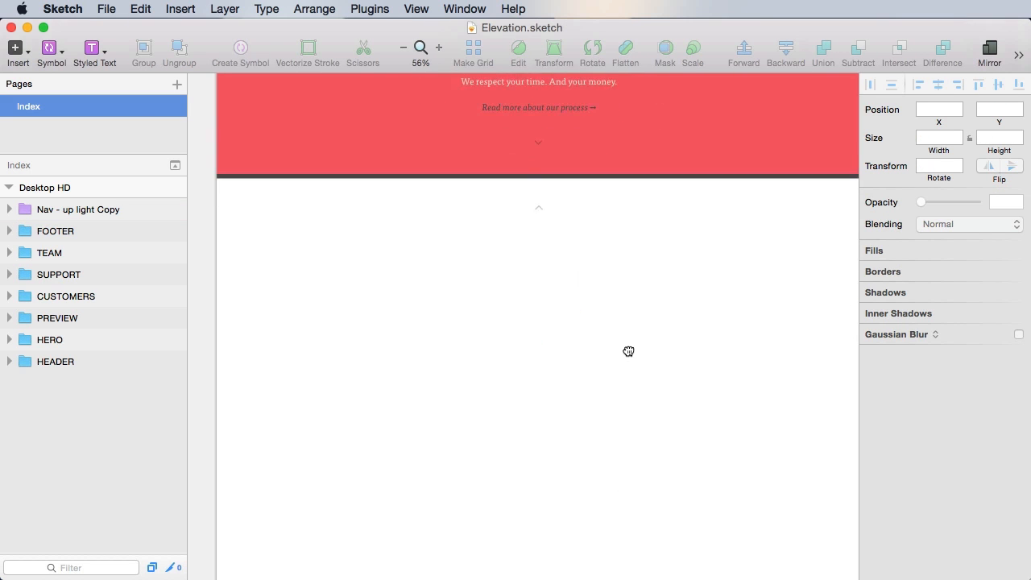
pyautogui.click(110, 212)
pyautogui.press('Delete')
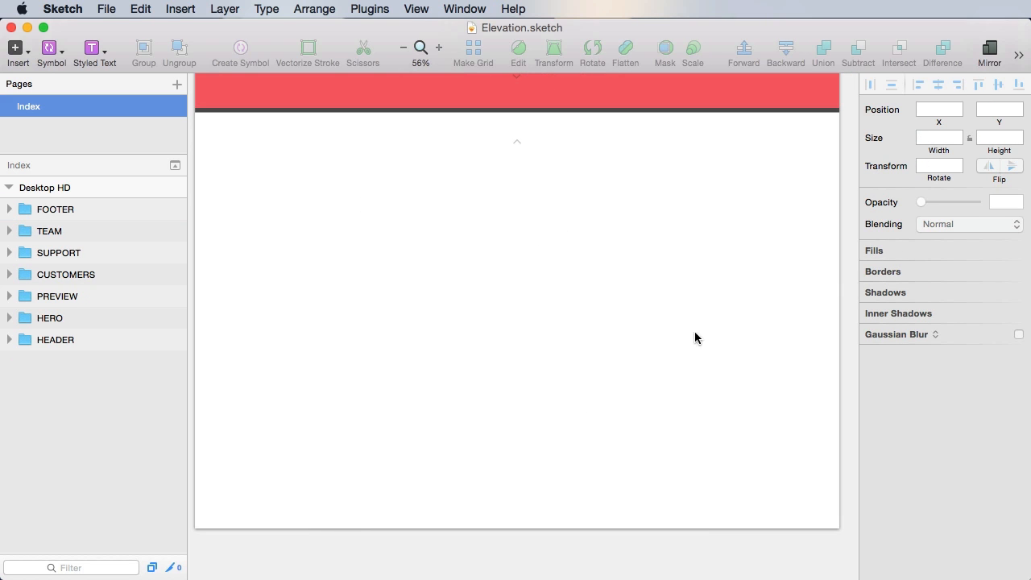
pyautogui.moveTo(733, 401); pyautogui.dragTo(731, 361)
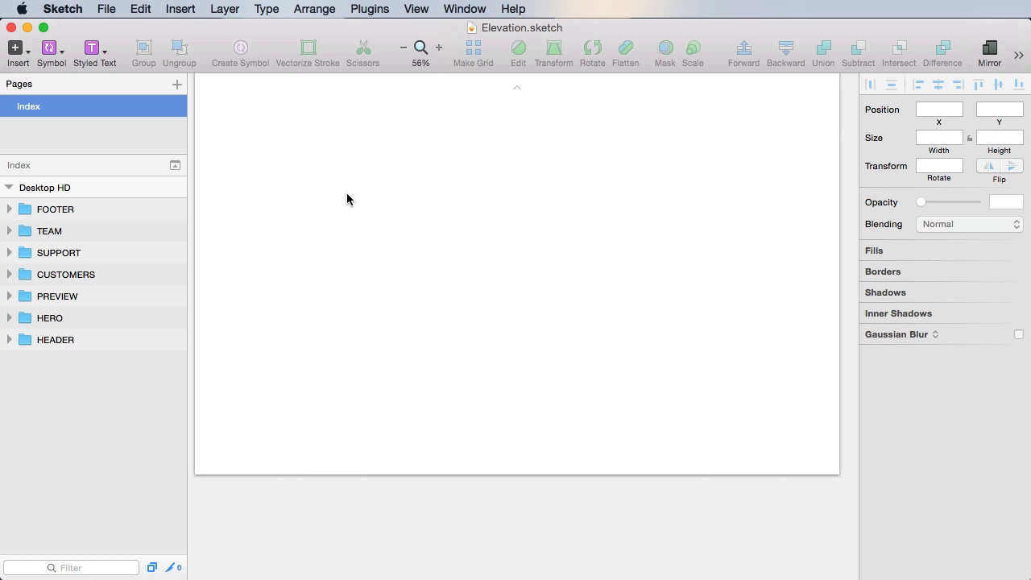
# - Add an ACME.COM text layer in the footer area
pyautogui.scroll(3, 451, 299)
pyautogui.press('r')
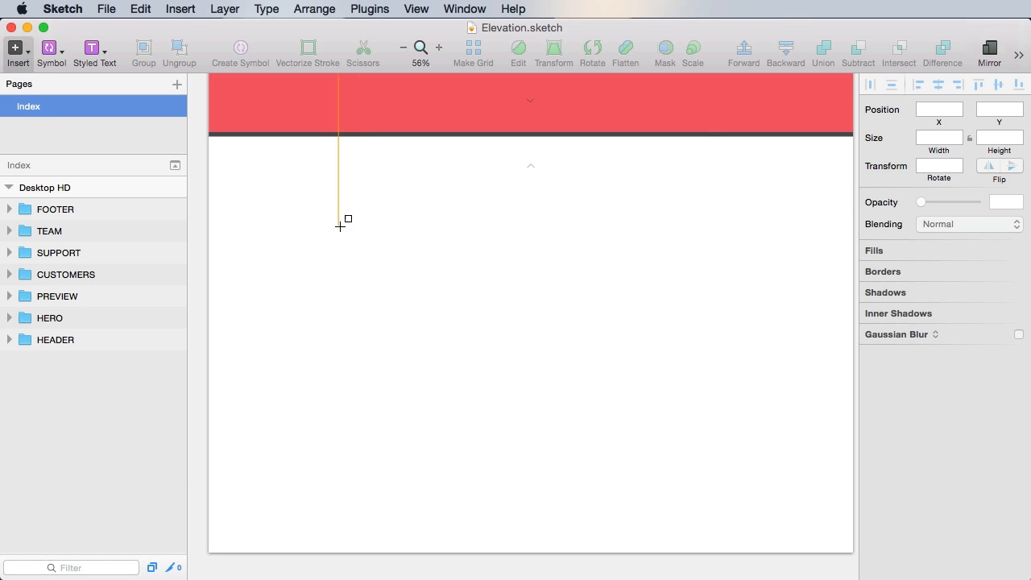
pyautogui.press('Escape')
pyautogui.click(330, 240)
pyautogui.write('ACME.COM')
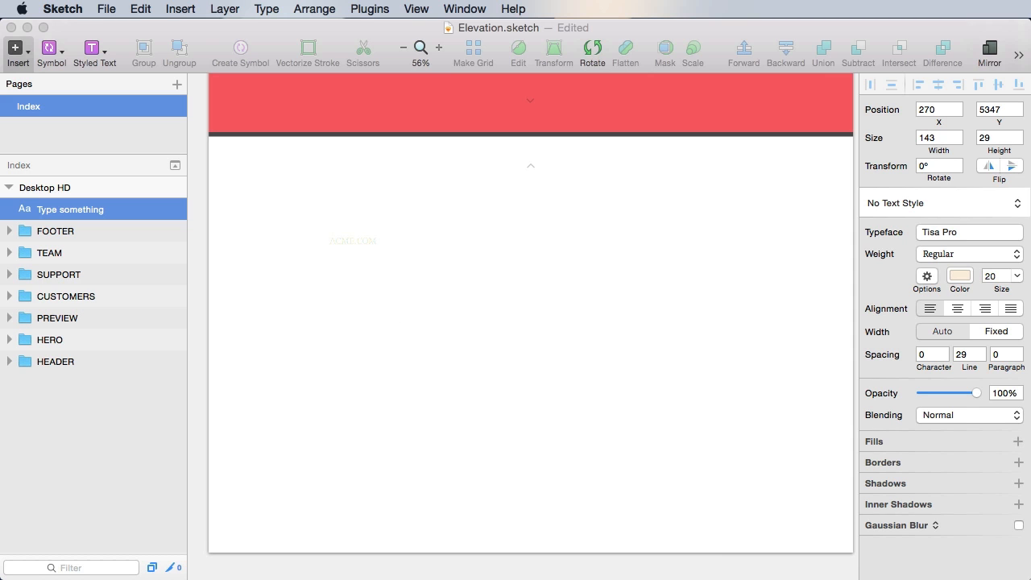
pyautogui.click(436, 274)
pyautogui.click(354, 242)
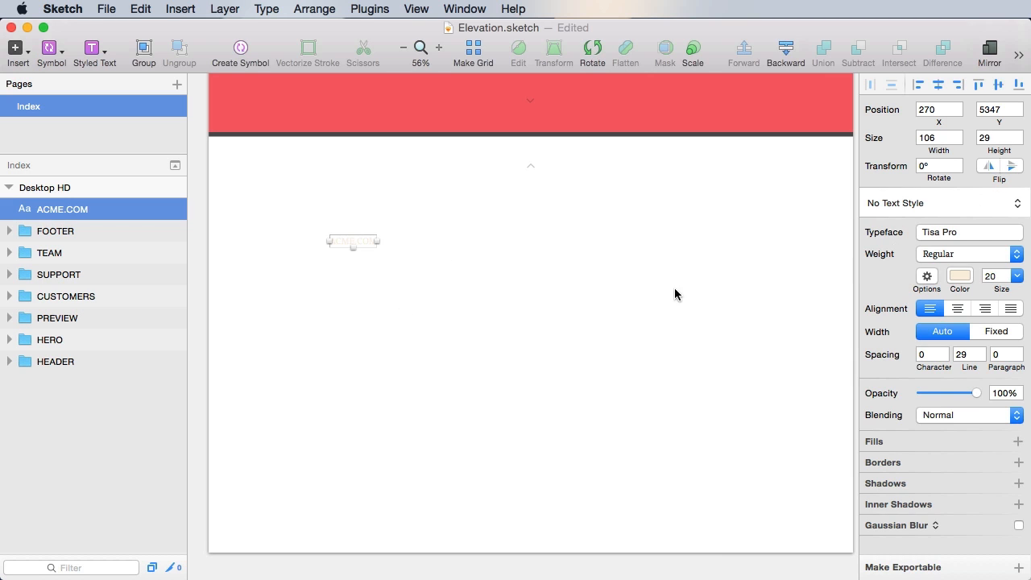
# - Set ACME.COM to Futura PT, light grey B1B1B1, with character spacing 1
pyautogui.click(921, 203)
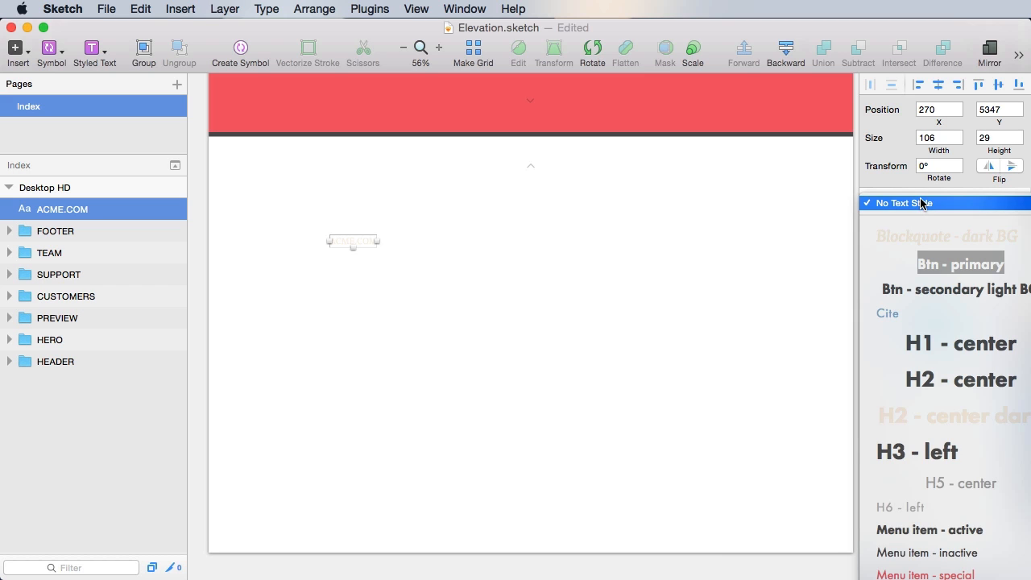
pyautogui.click(643, 401)
pyautogui.click(958, 233)
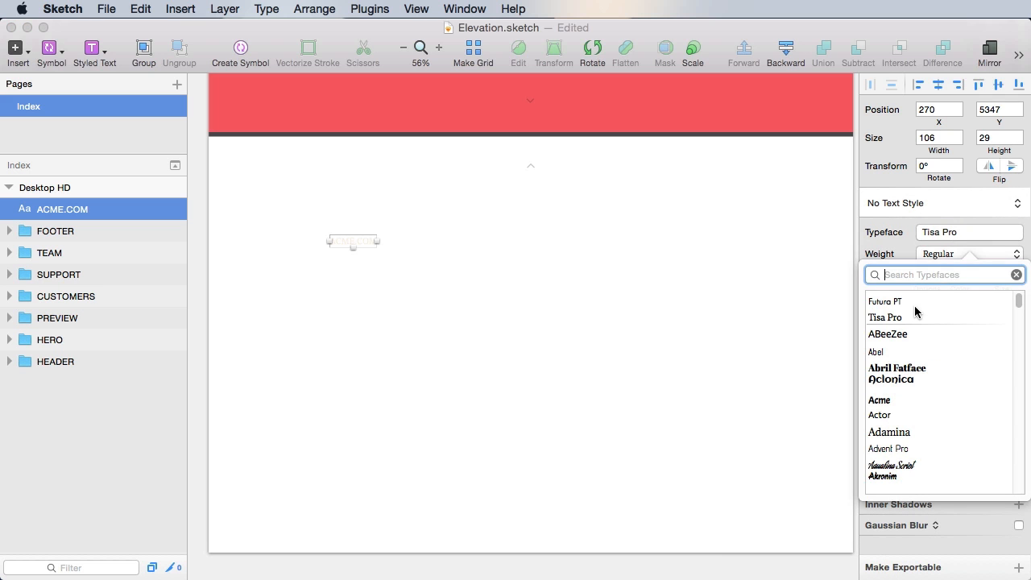
pyautogui.click(909, 301)
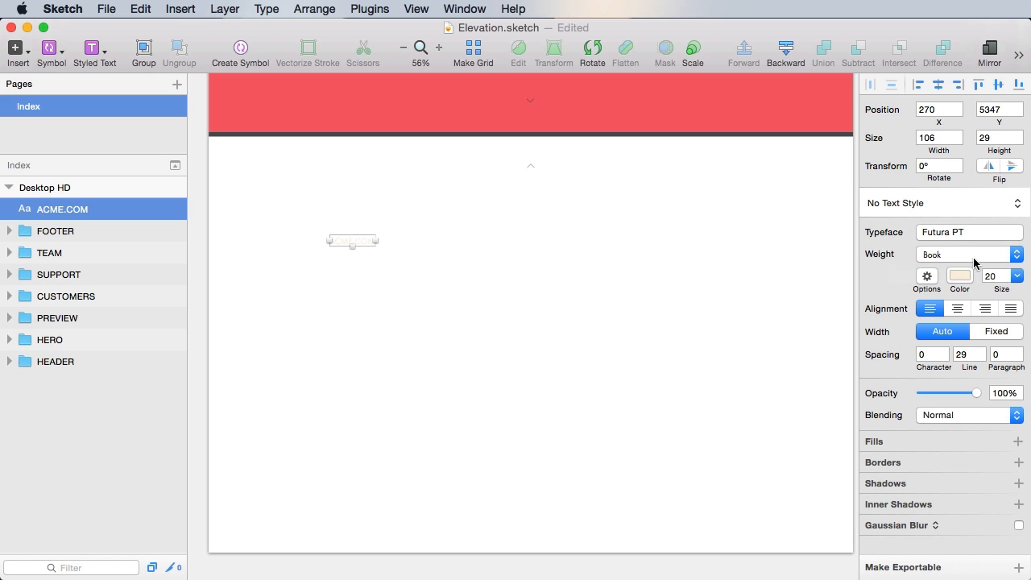
pyautogui.click(959, 276)
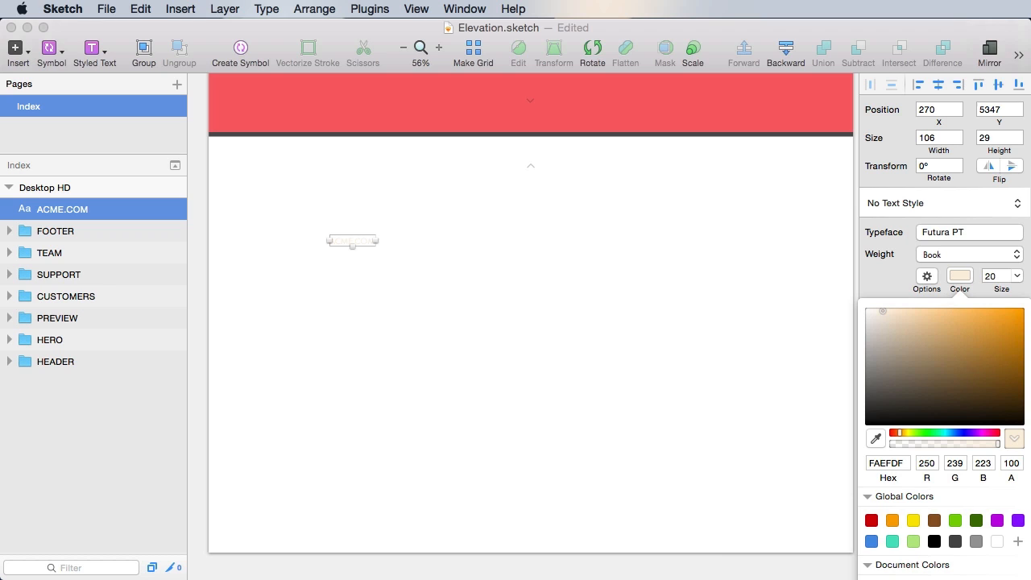
pyautogui.click(935, 579)
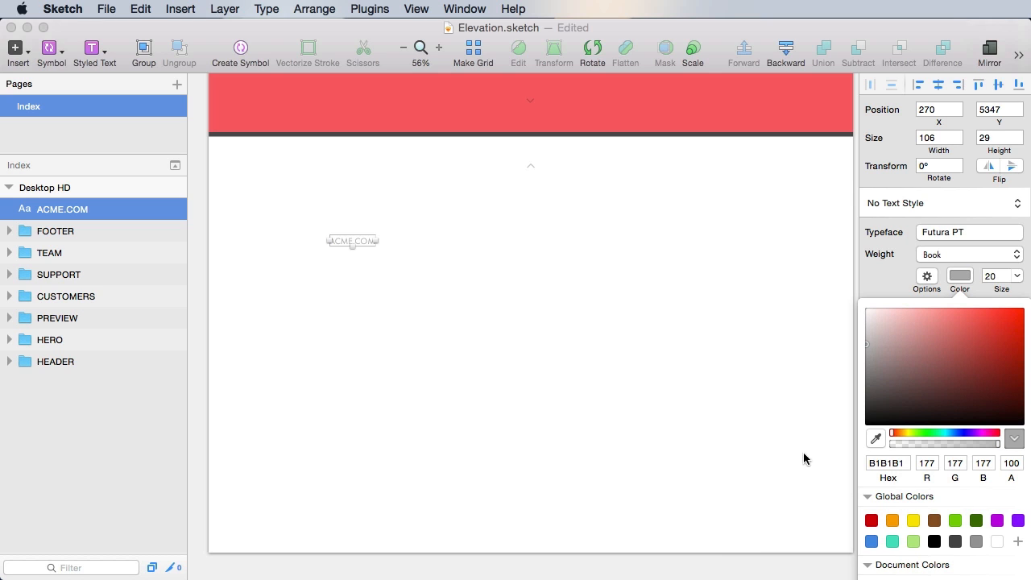
pyautogui.click(999, 275)
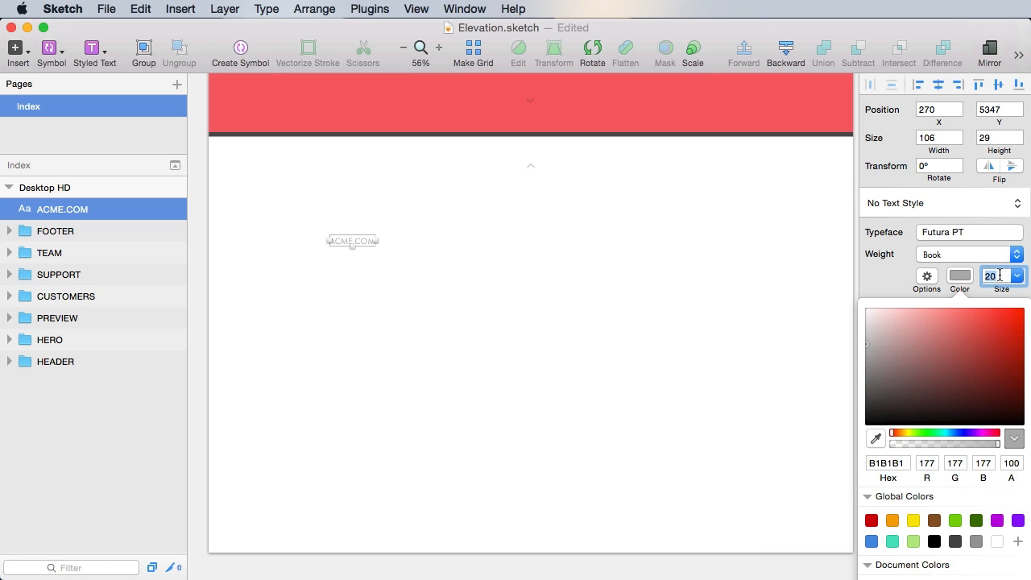
pyautogui.click(890, 287)
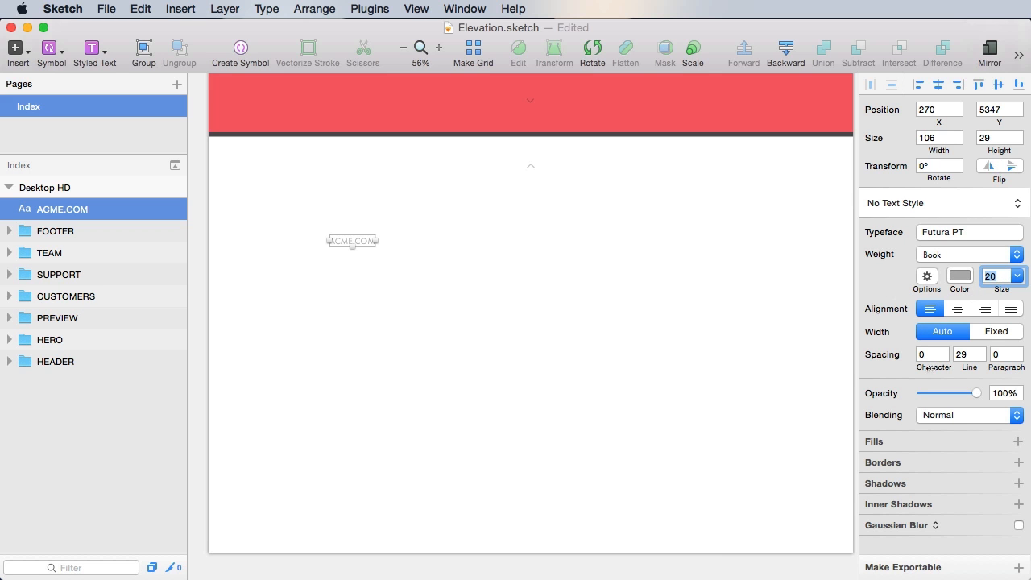
pyautogui.click(933, 355)
pyautogui.write('1')
pyautogui.click(314, 287)
# - Create a new text style named 'H5 - left' from the ACME.COM text
pyautogui.press('z')
pyautogui.moveTo(208, 137); pyautogui.dragTo(649, 442)
pyautogui.moveTo(427, 389); pyautogui.dragTo(522, 409)
pyautogui.moveTo(662, 189); pyautogui.dragTo(472, 305)
pyautogui.click(916, 205)
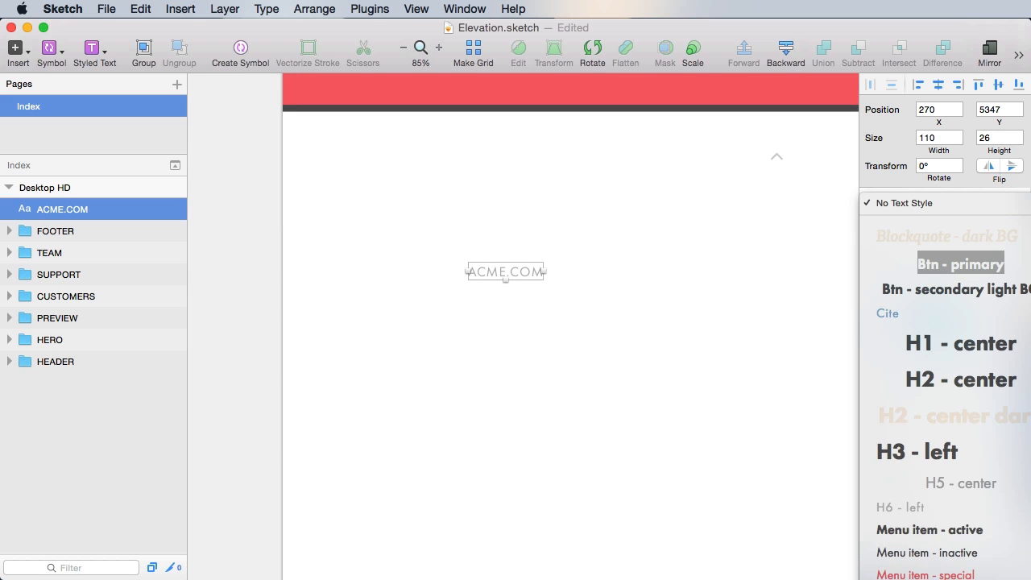
pyautogui.click(894, 578)
pyautogui.write('H5 - left')
pyautogui.press('Return')
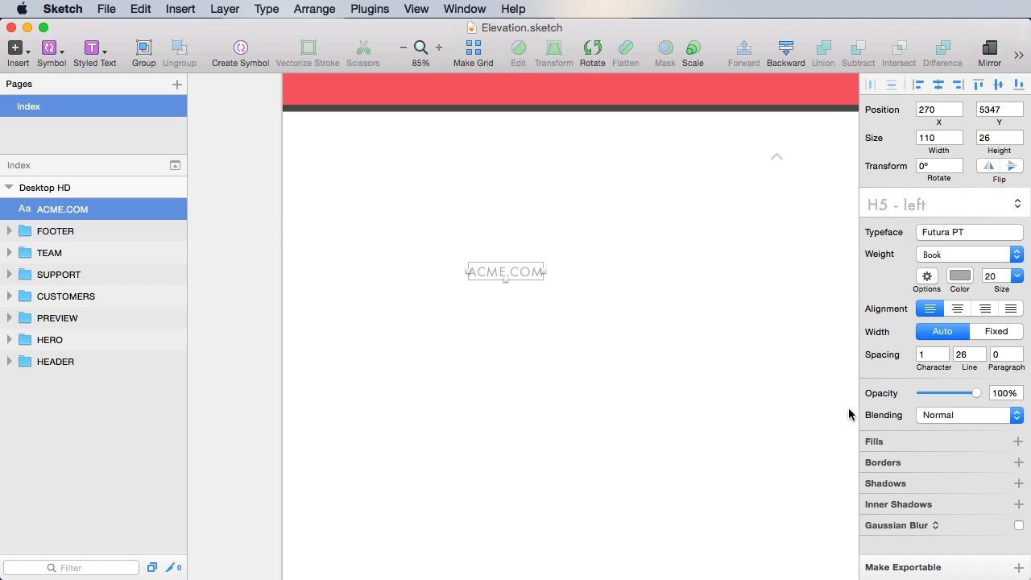
# - Nudge ACME.COM up onto the first layout grid column, then place a new text layer below it
pyautogui.hscroll(5, 590, 330)
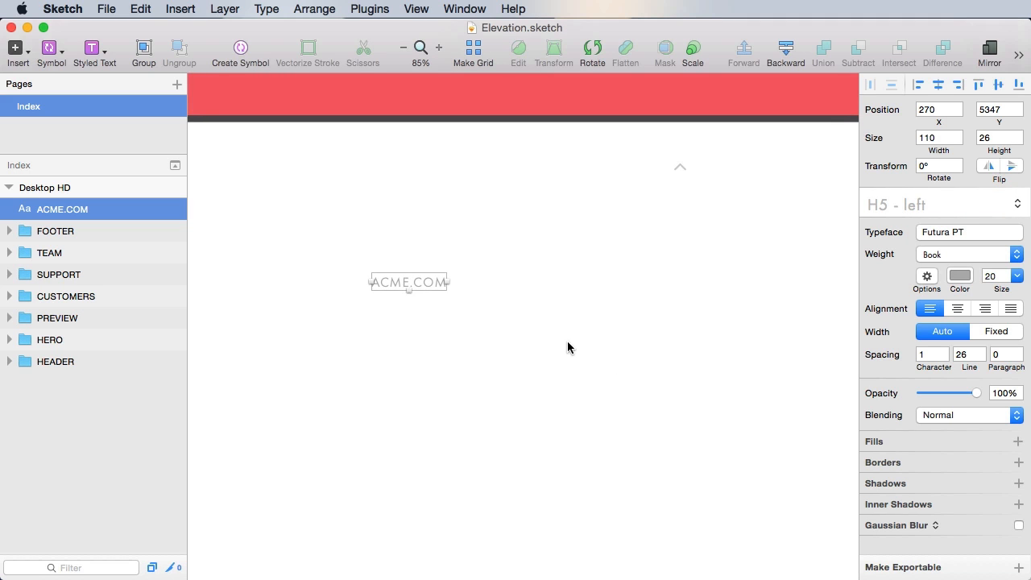
pyautogui.press('alt')
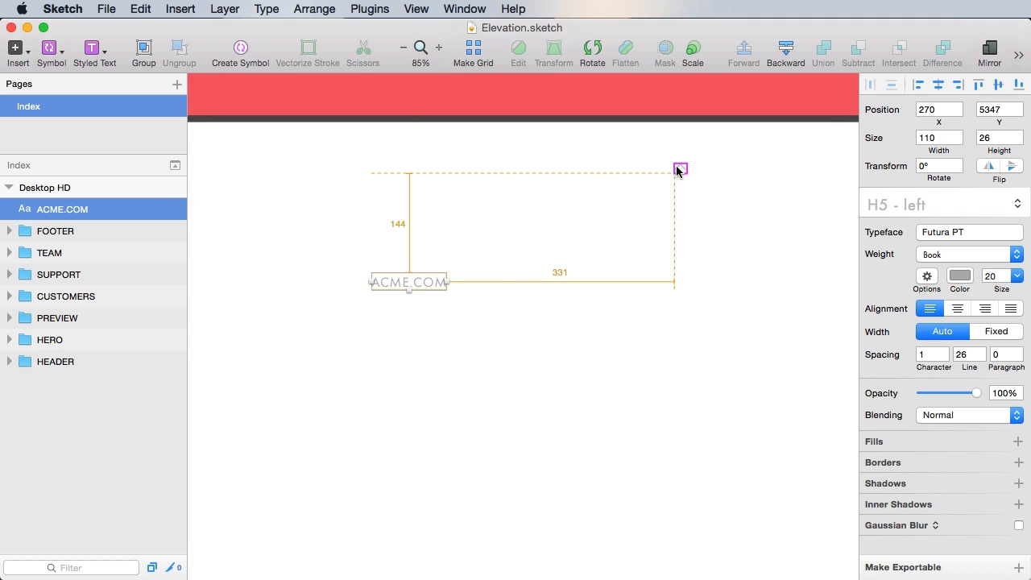
pyautogui.hotkey('shift', 'Up')
pyautogui.hotkey('shift', 'Up')
pyautogui.hotkey('shift', 'Up')
pyautogui.hotkey('shift', 'Up')
pyautogui.hotkey('shift', 'Up')
pyautogui.hotkey('shift', 'Up')
pyautogui.hotkey('shift', 'Up')
pyautogui.hotkey('shift', 'Up')
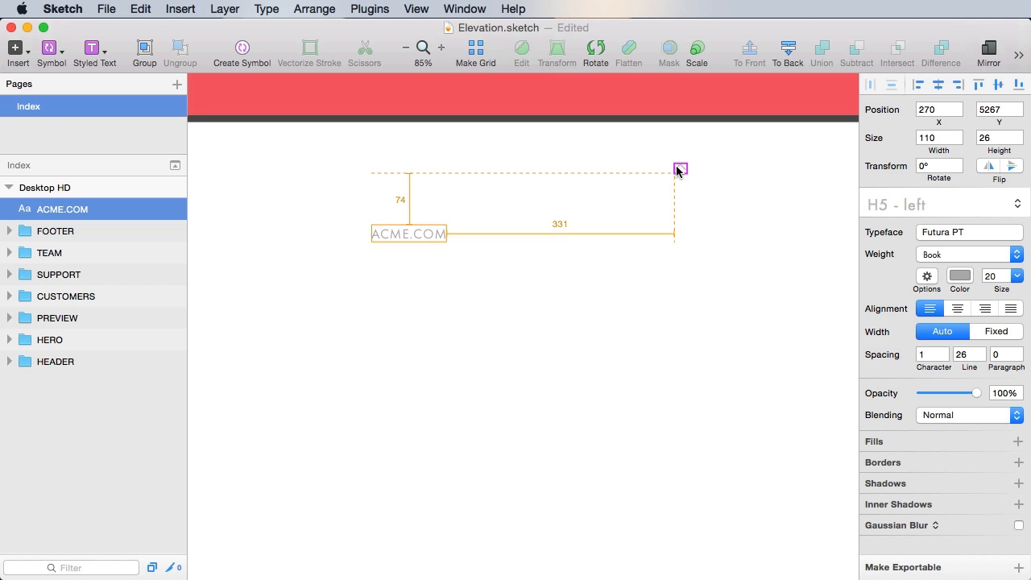
pyautogui.press('Up')
pyautogui.press('Up')
pyautogui.press('Up')
pyautogui.press('Up')
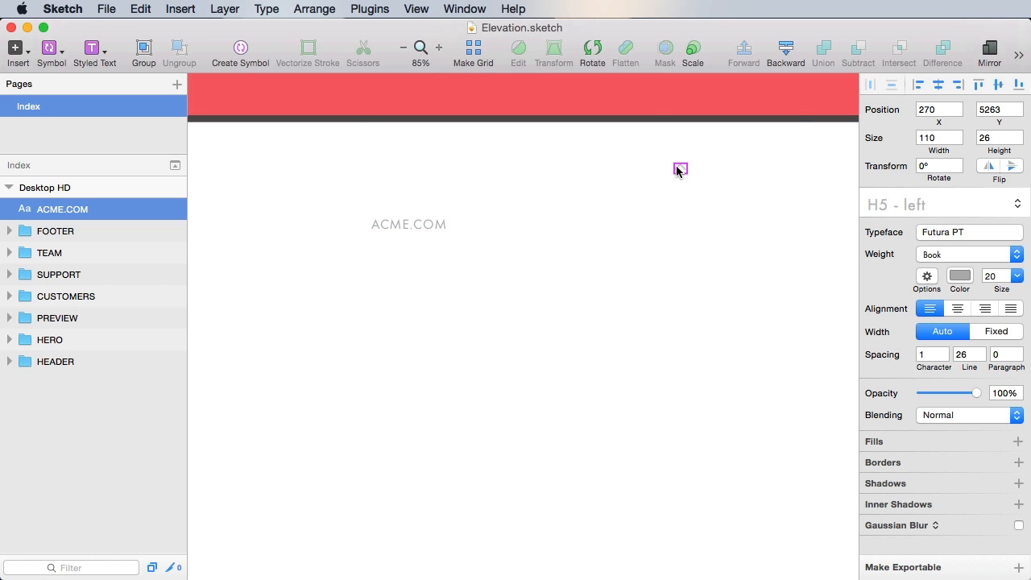
pyautogui.hotkey('ctrl', 'l')
pyautogui.click(403, 246)
pyautogui.moveTo(394, 224); pyautogui.dragTo(301, 221)
pyautogui.press('alt')
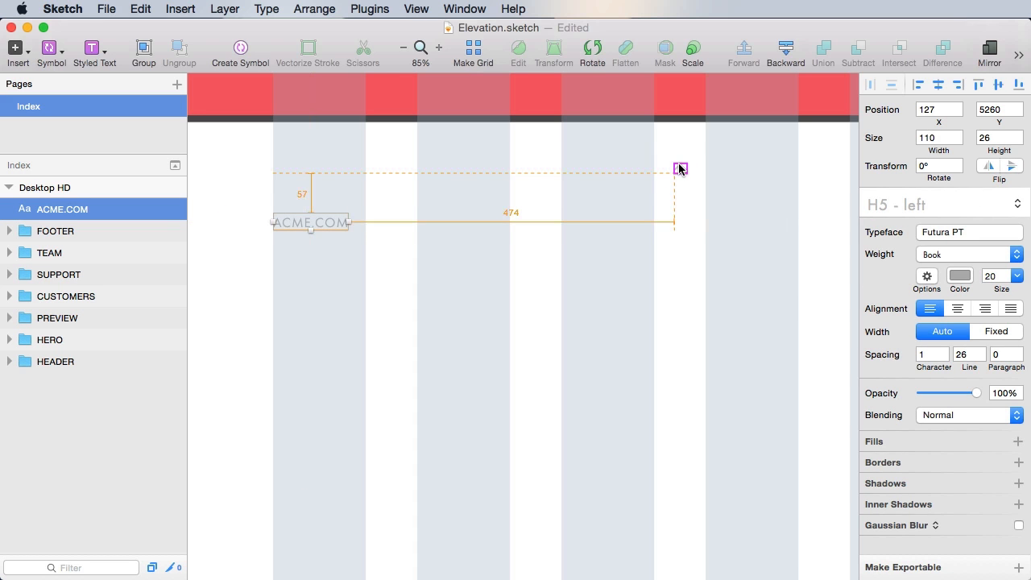
pyautogui.press('Down')
pyautogui.press('Down')
pyautogui.press('Down')
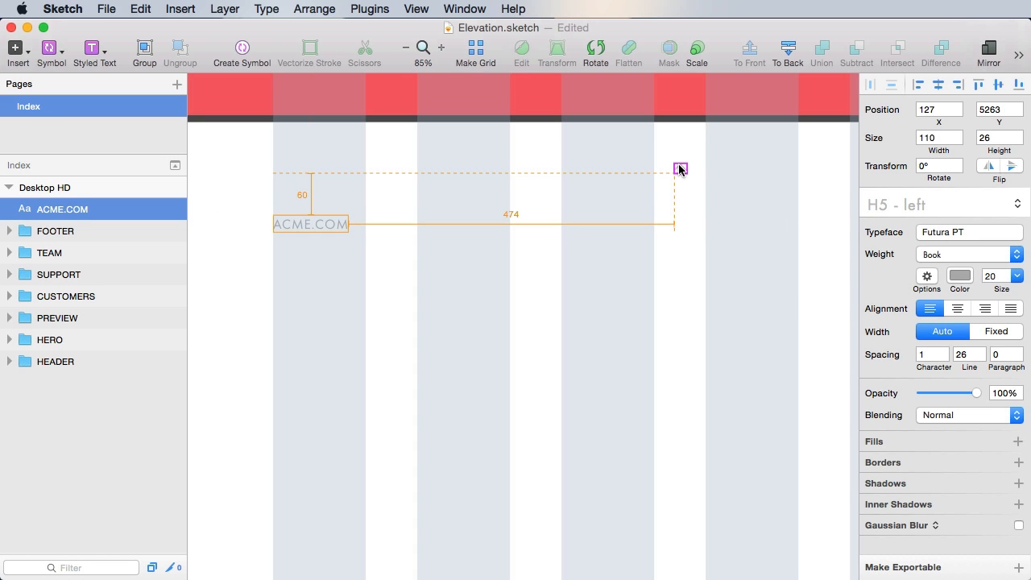
pyautogui.press('t')
pyautogui.click(297, 269)
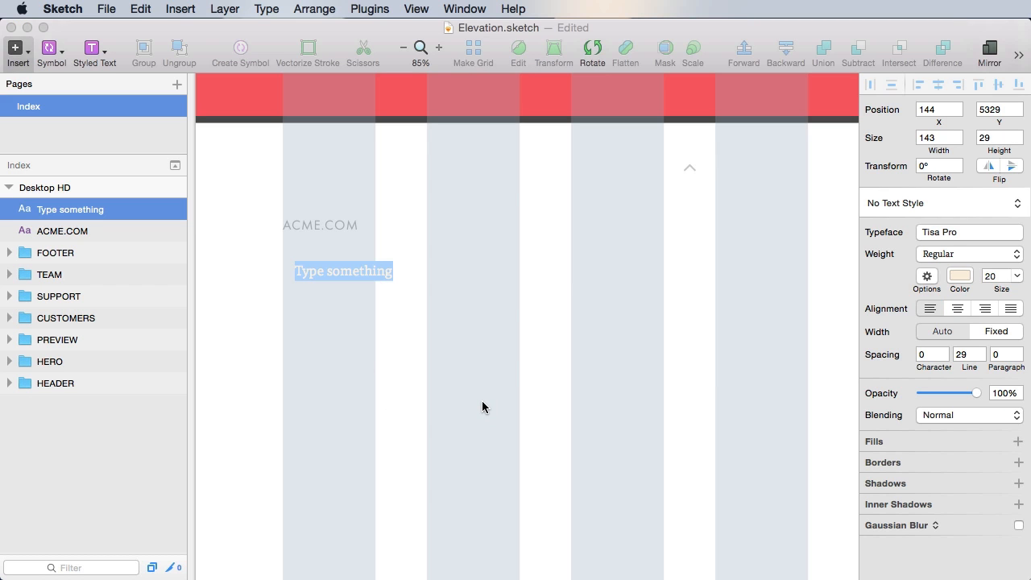
# - Add a Home text layer in dark grey 4F4F4F with line spacing 30, aligned under ACME.COM
pyautogui.write('He')
pyautogui.press('Escape')
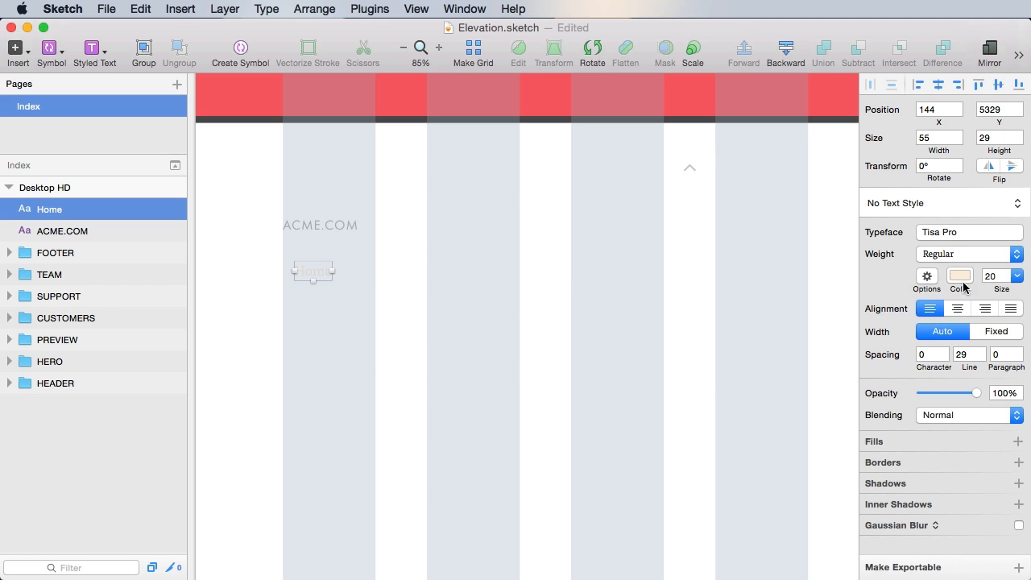
pyautogui.click(962, 278)
pyautogui.click(867, 389)
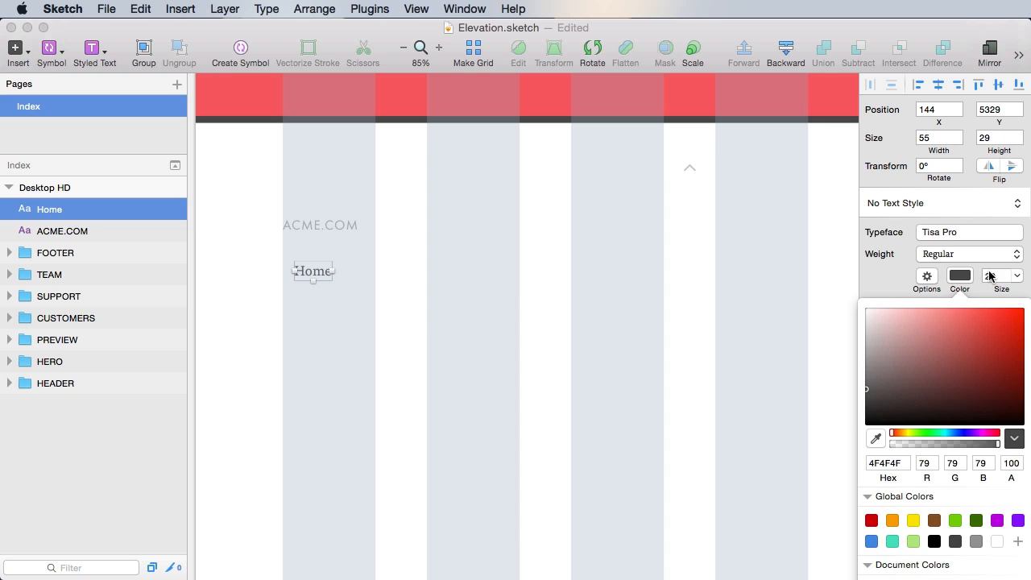
pyautogui.click(430, 329)
pyautogui.click(959, 354)
pyautogui.write('30')
pyautogui.moveTo(324, 273); pyautogui.dragTo(312, 266)
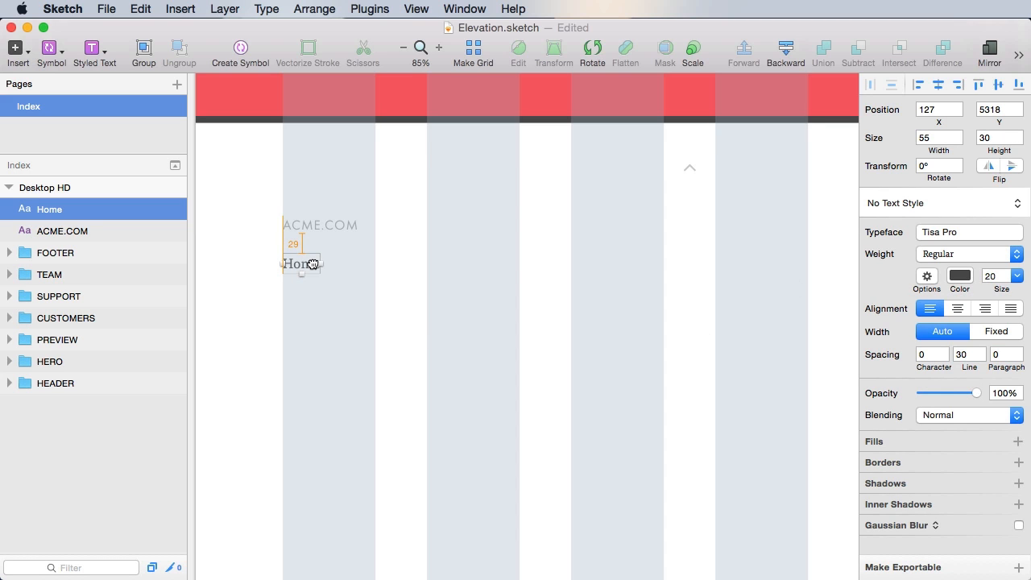
pyautogui.press('super+s')
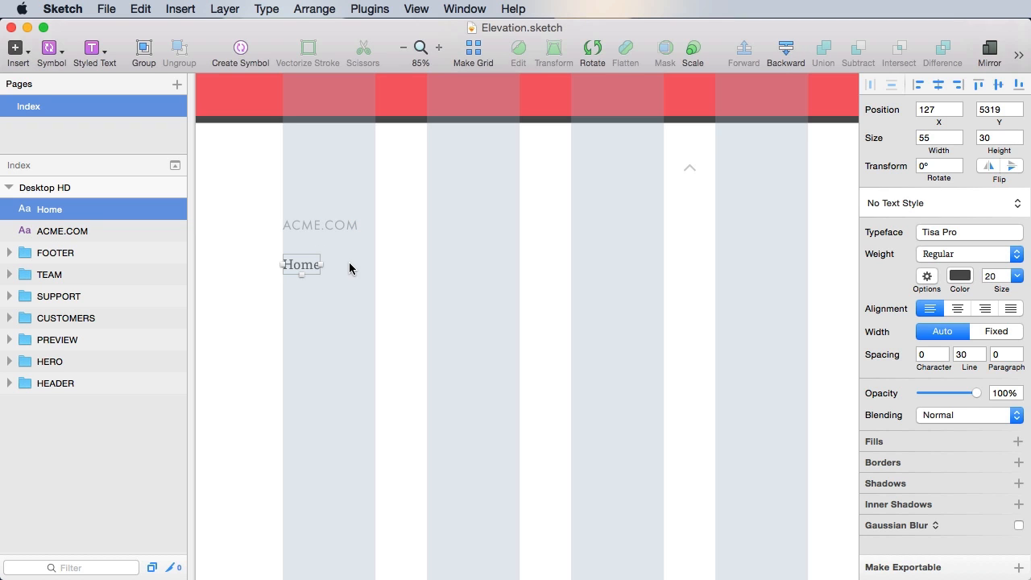
# - Extend the list below Home with About us, Contact, Support, Terms of use and Privacy policy
pyautogui.doubleClick(301, 265)
pyautogui.press('Right')
pyautogui.press('Return')
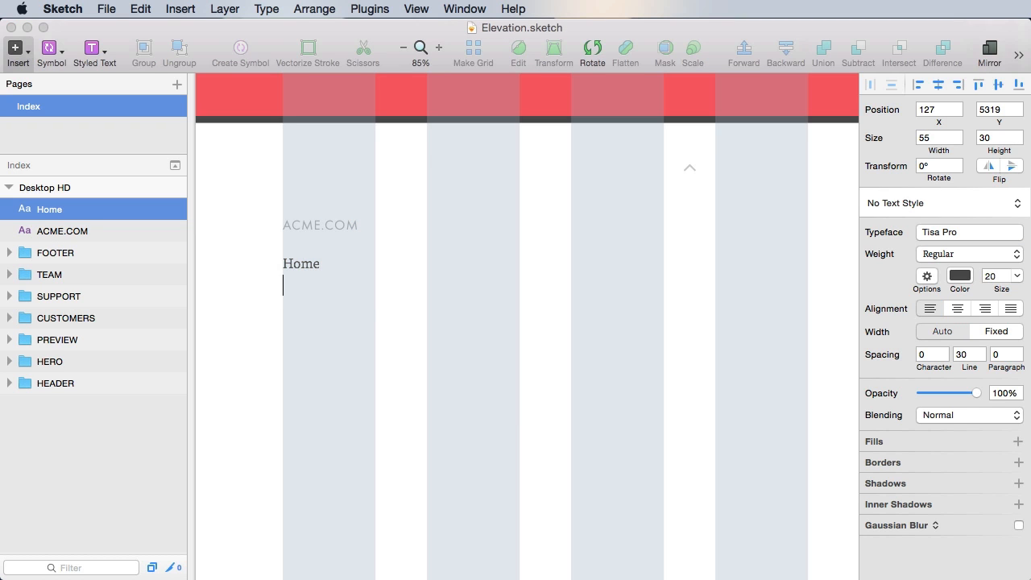
pyautogui.write('About us')
pyautogui.press('Return')
pyautogui.write('Contact')
pyautogui.press('Return')
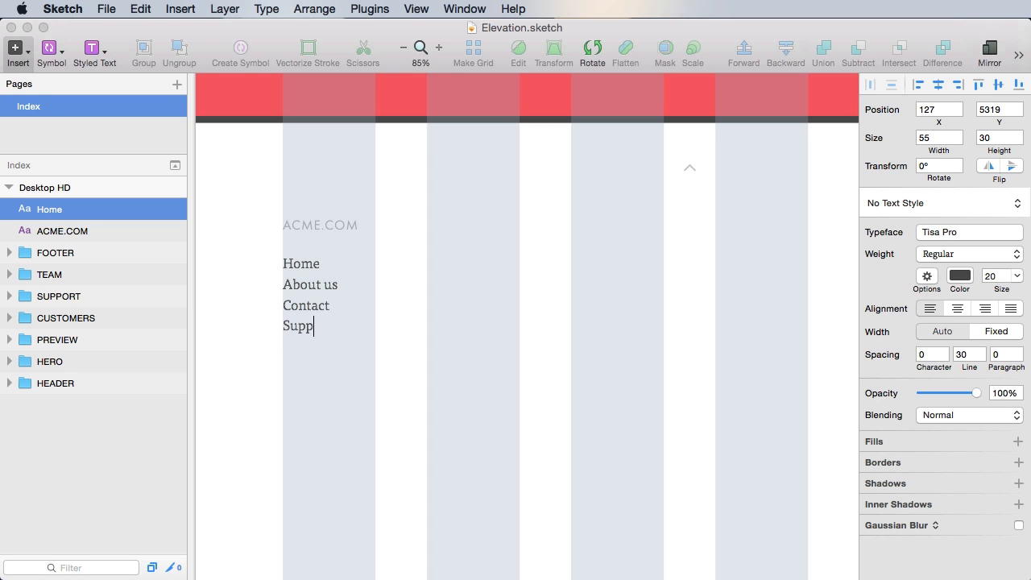
pyautogui.write('Terms of use')
pyautogui.press('Return')
pyautogui.write('Privacy policy')
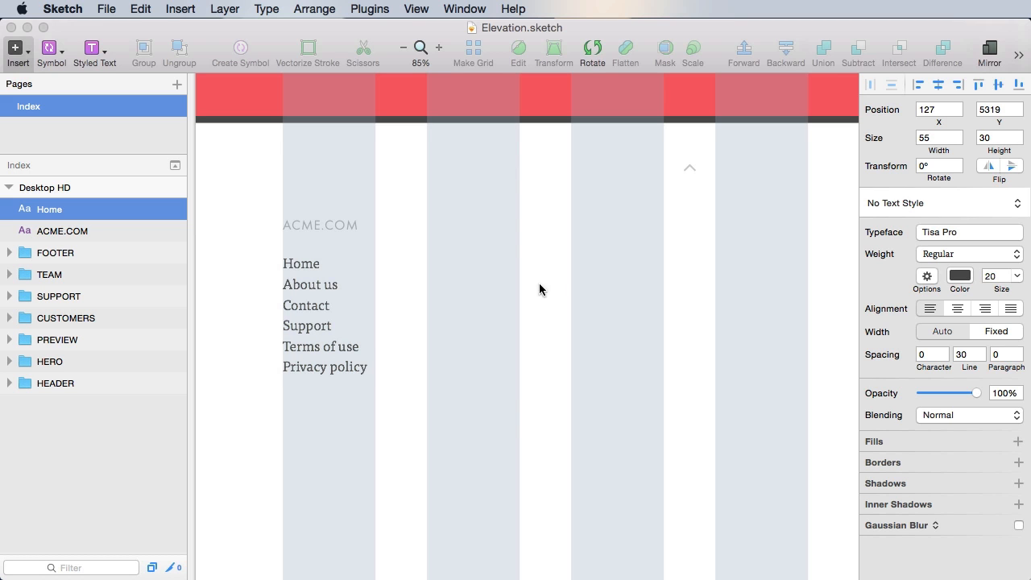
pyautogui.press('Escape')
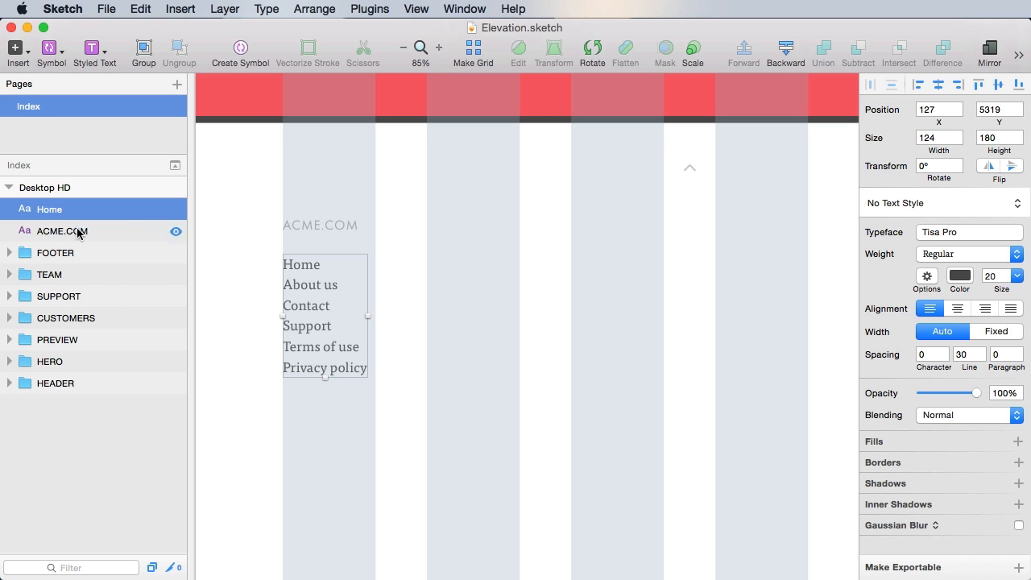
# - Group ACME.COM and its links as Col 1 inside FOOTER, and copy it into the second column
pyautogui.keyDown('shift'); pyautogui.click(78, 233); pyautogui.keyUp('shift')
pyautogui.press('super+g')
pyautogui.moveTo(58, 209); pyautogui.dragTo(61, 233)
pyautogui.moveTo(318, 227); pyautogui.dragTo(453, 231)
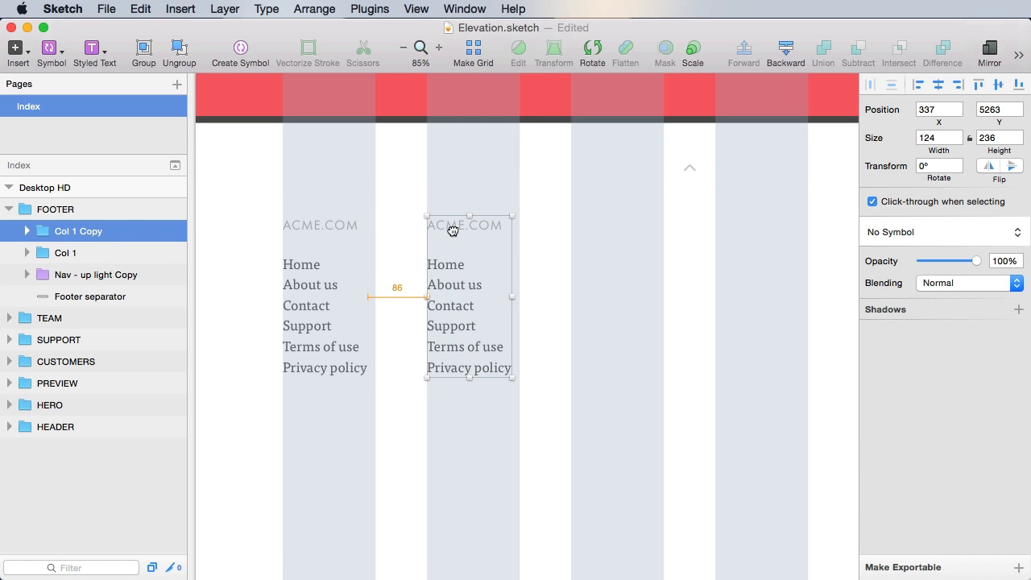
# - Make the copy a SHOP column listing Shop index, Categories, Cart, Checkout, then duplicate it into column three
pyautogui.doubleClick(453, 231)
pyautogui.doubleClick(467, 234)
pyautogui.write('SHOP')
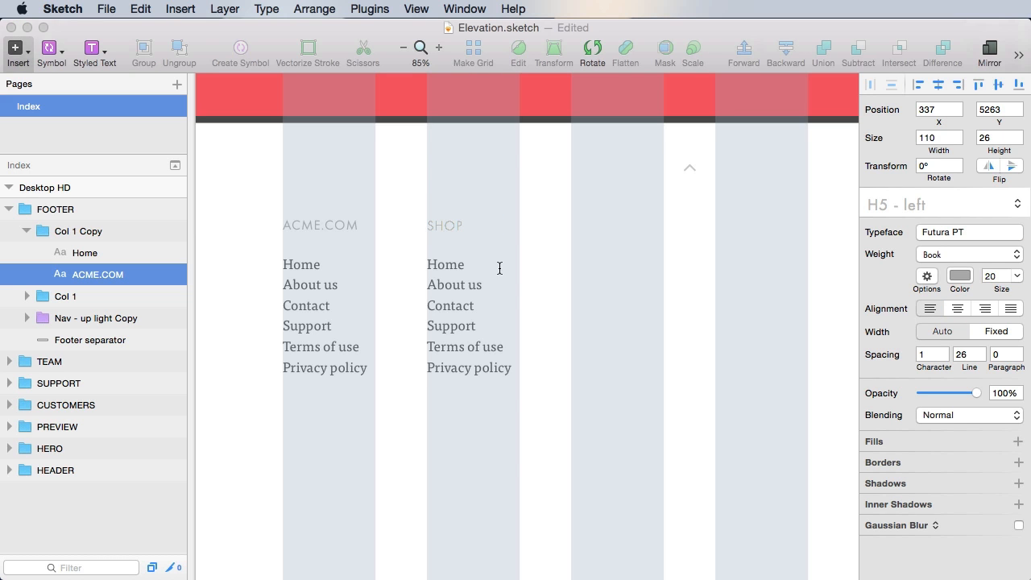
pyautogui.click(626, 314)
pyautogui.click(439, 268)
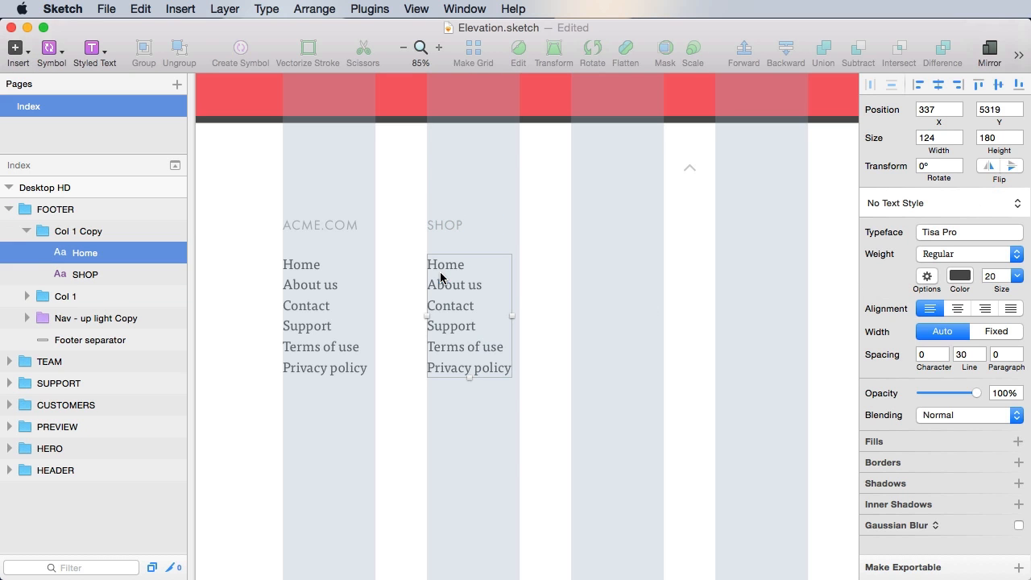
pyautogui.doubleClick(448, 268)
pyautogui.press('super+a')
pyautogui.write('S')
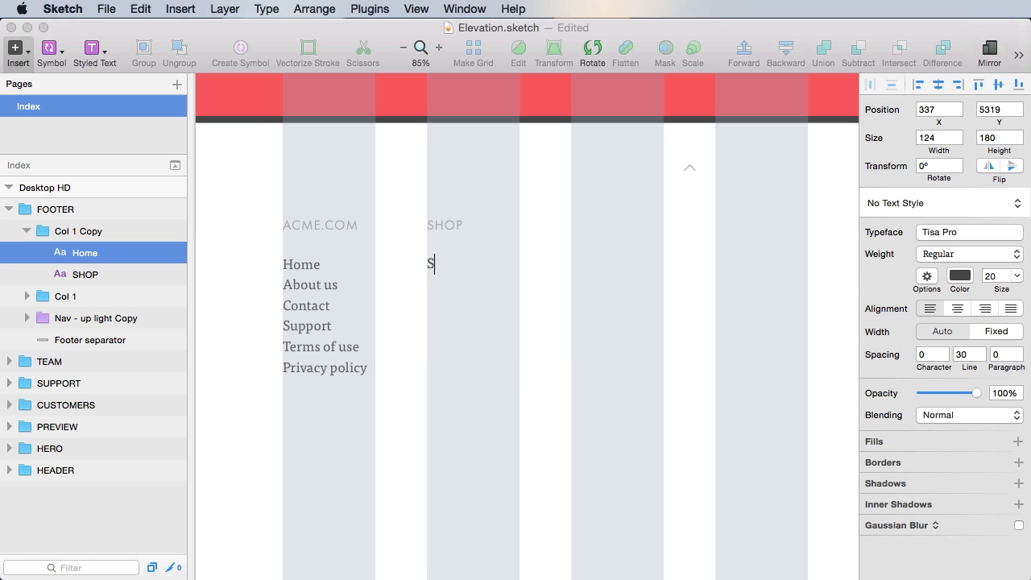
pyautogui.write('hop index Categories')
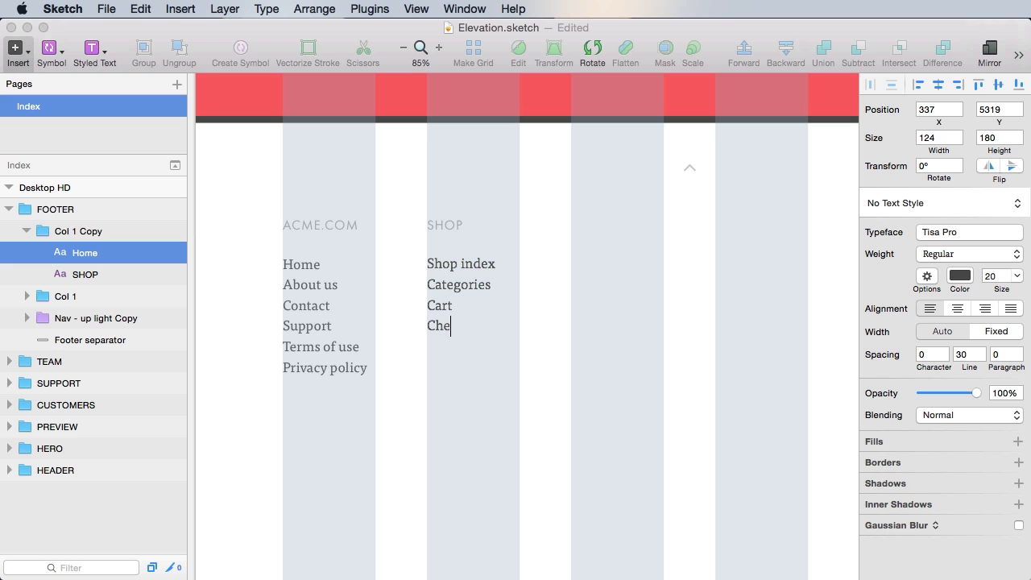
pyautogui.press('Escape')
pyautogui.moveTo(472, 269); pyautogui.dragTo(726, 266)
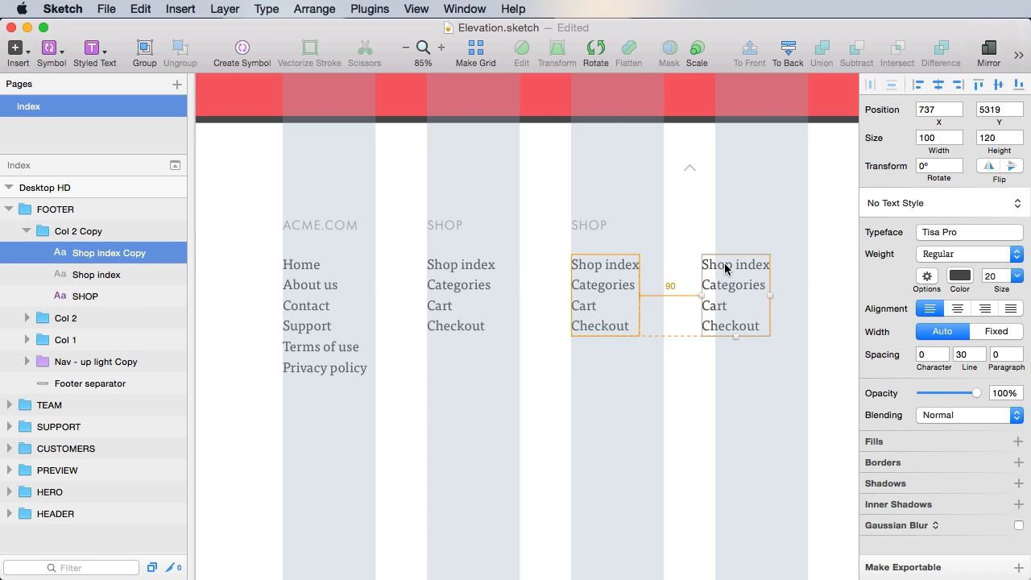
# - Delete the stray Shop index copy and copy the third column into the fourth grid column
pyautogui.press('Delete')
pyautogui.click(633, 269)
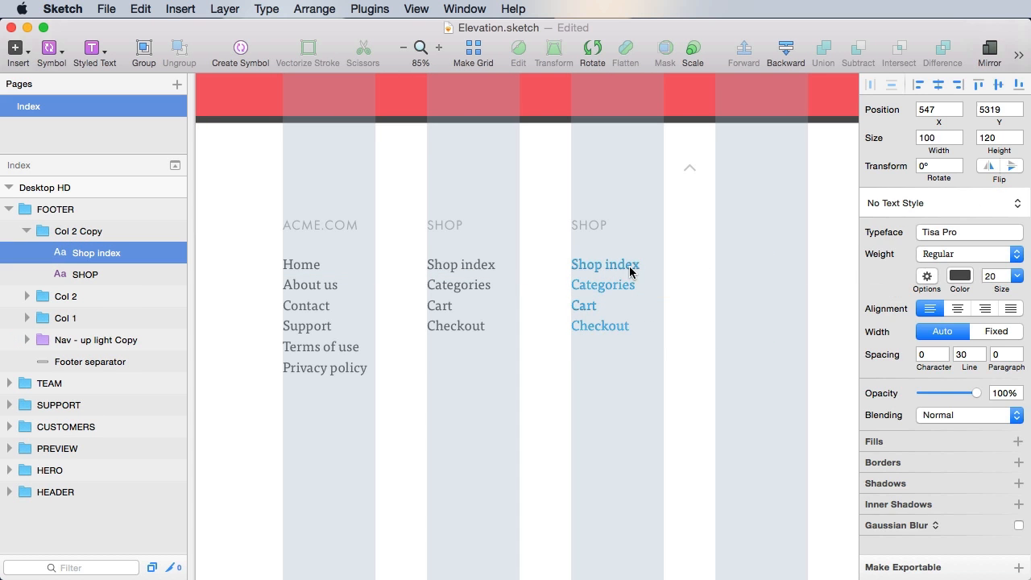
pyautogui.click(84, 235)
pyautogui.moveTo(605, 272); pyautogui.dragTo(750, 271)
# - Retitle the third column ACCOUNT with a single My account link
pyautogui.doubleClick(592, 229)
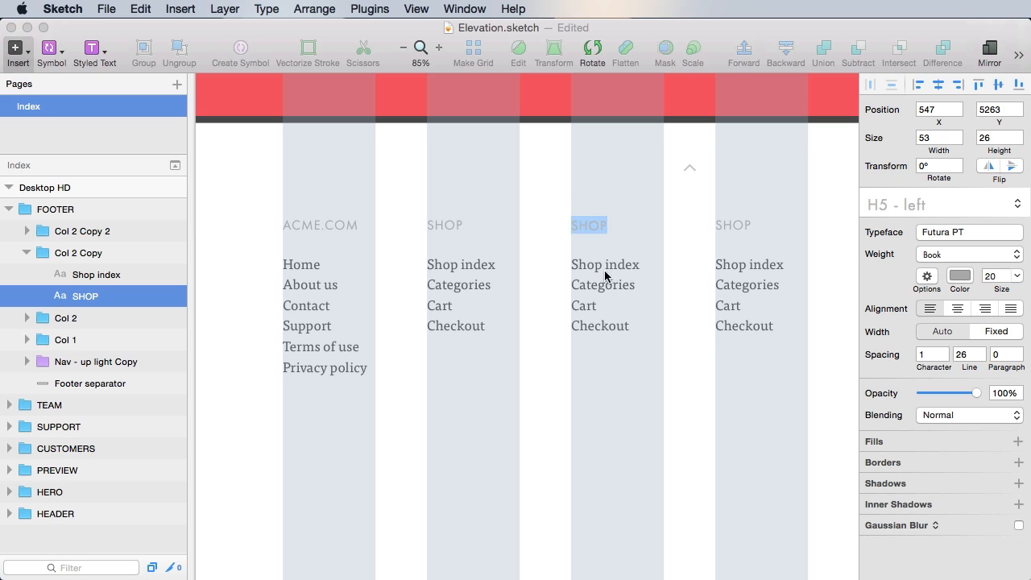
pyautogui.write('ACCOUNT')
pyautogui.click(605, 348)
pyautogui.click(606, 284)
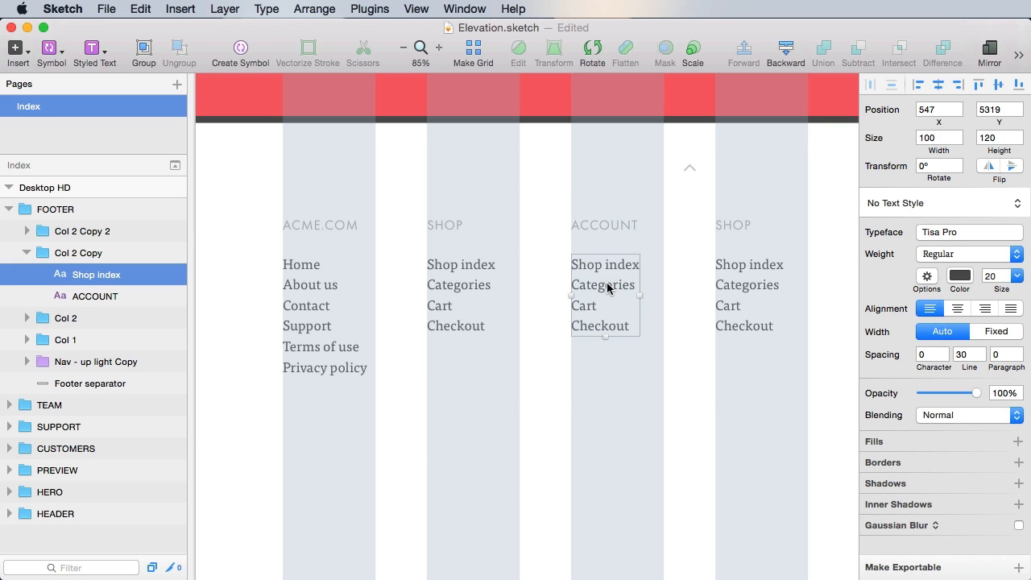
pyautogui.tripleClick(606, 285)
pyautogui.press('super+c')
pyautogui.press('super+a')
pyautogui.write('My account')
# - Title the fourth column GET SOCIAL and list Twitter, Facebook, Google+ and LinkedIn
pyautogui.doubleClick(731, 223)
pyautogui.write('GET SOCIA')
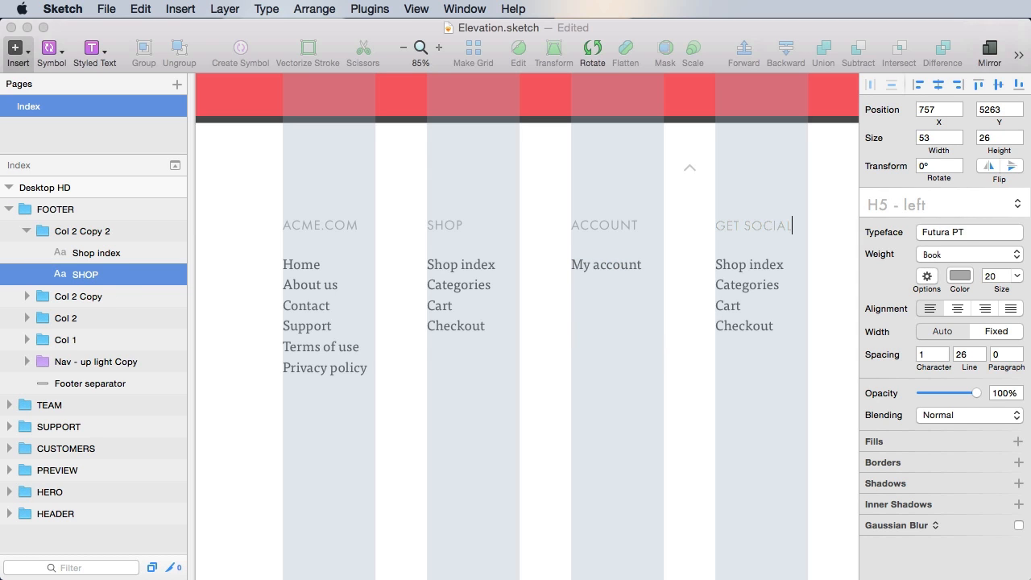
pyautogui.write('L')
pyautogui.click(749, 407)
pyautogui.doubleClick(746, 265)
pyautogui.press('super+c')
pyautogui.press('super+a')
pyautogui.write('T')
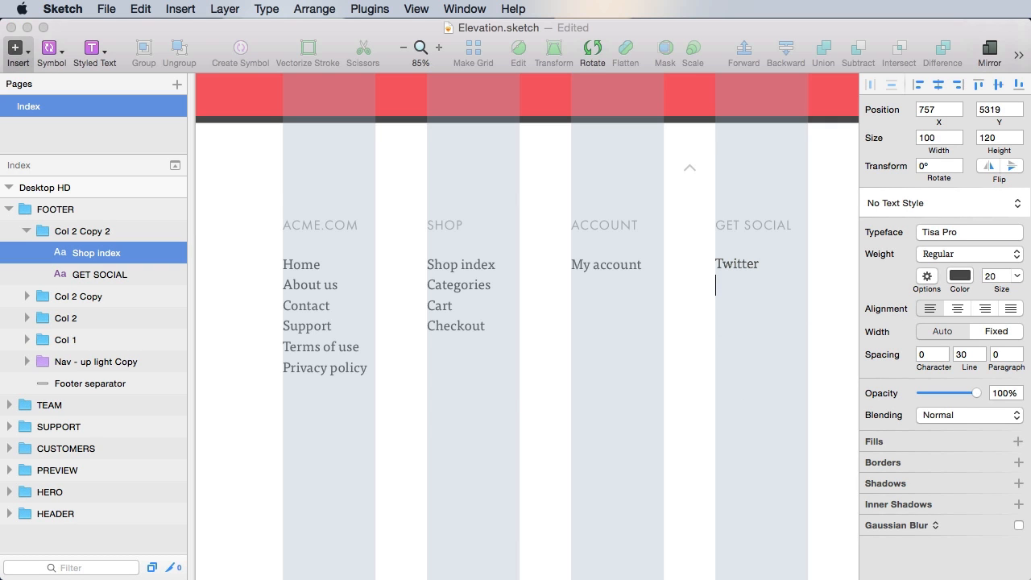
pyautogui.write('witter')
pyautogui.press('Return')
pyautogui.write('Facebook ')
pyautogui.write('Google+')
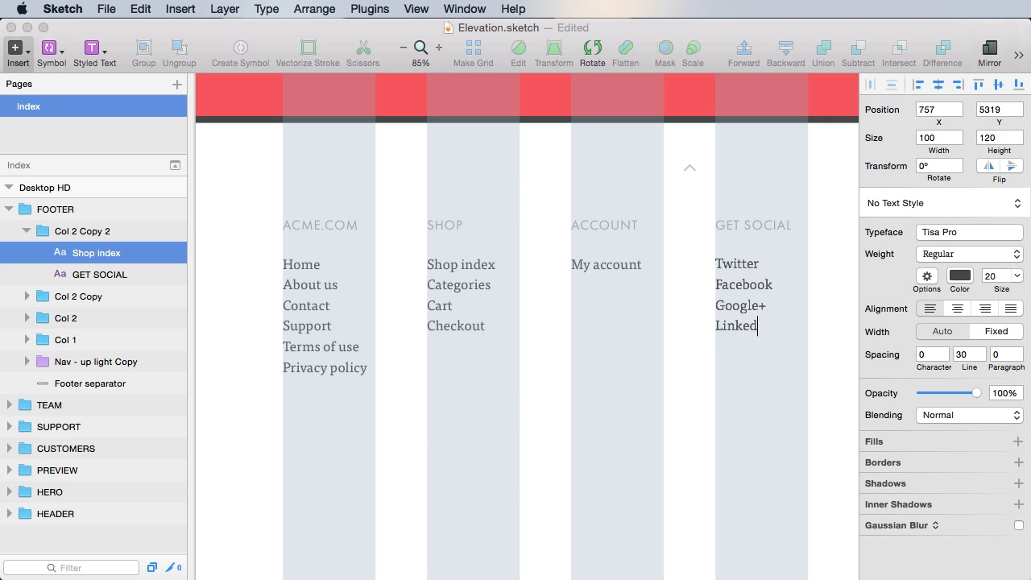
pyautogui.click(689, 377)
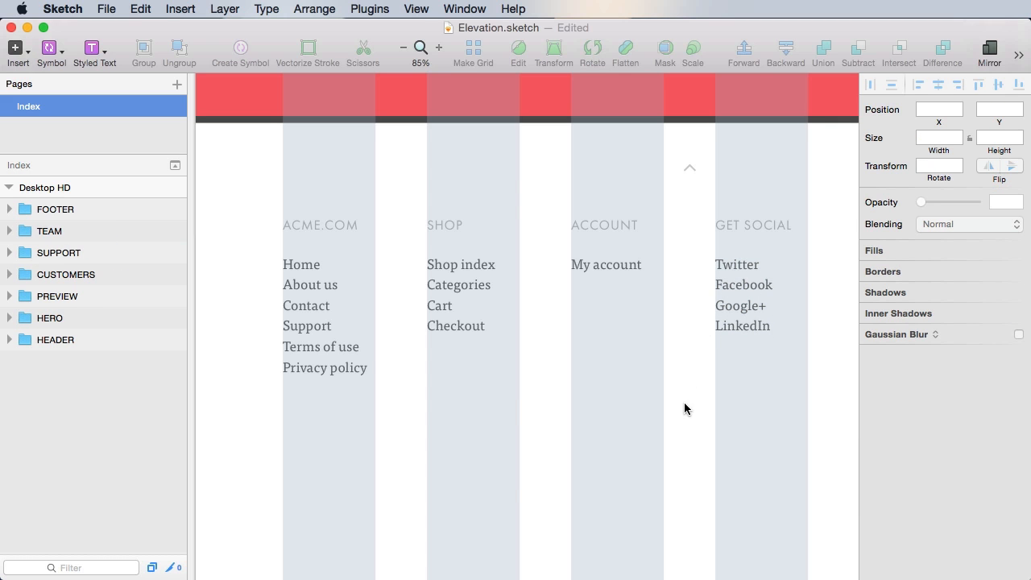
# - Rename the last two column groups Col 4 and Col 3, then save
pyautogui.press('super+s')
pyautogui.moveTo(685, 465); pyautogui.dragTo(668, 456)
pyautogui.press('super+1')
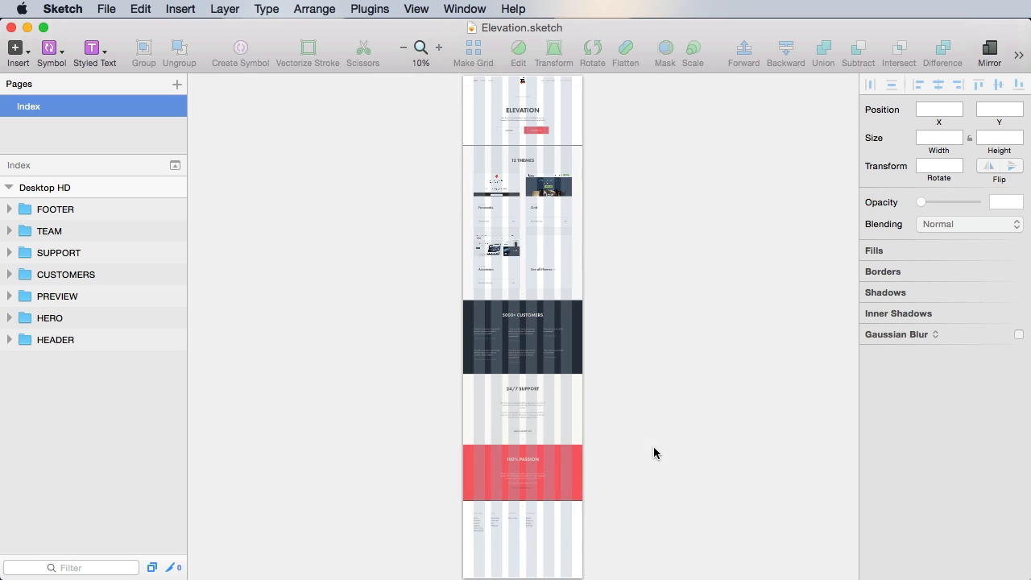
pyautogui.moveTo(441, 492); pyautogui.dragTo(556, 564)
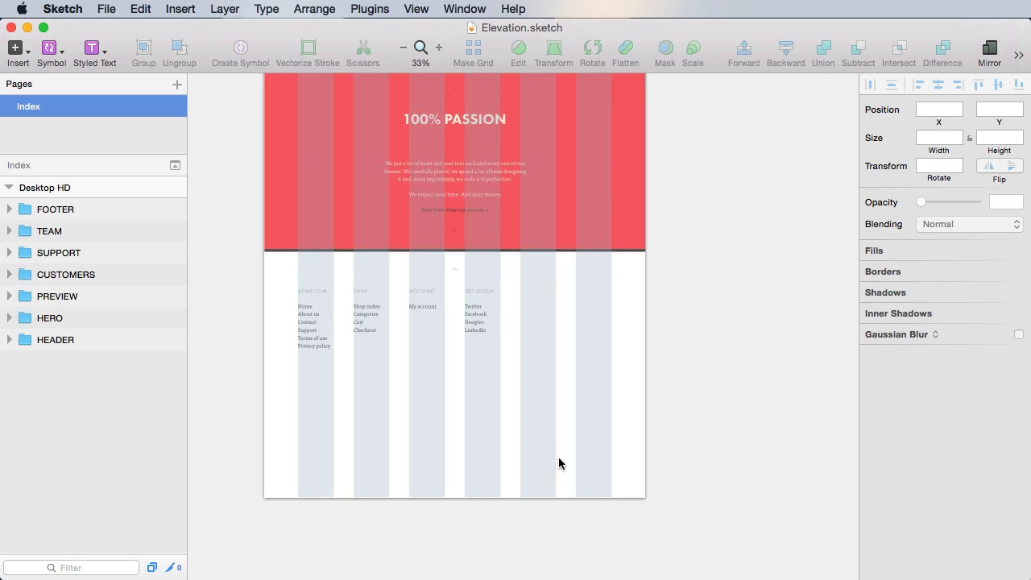
pyautogui.moveTo(559, 460); pyautogui.dragTo(651, 444)
pyautogui.click(592, 302)
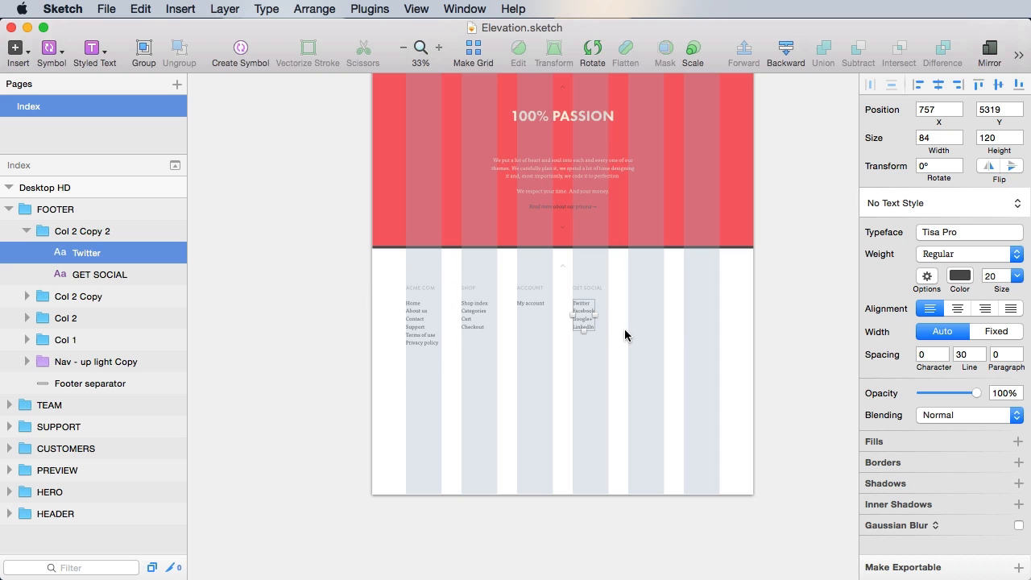
pyautogui.doubleClick(36, 233)
pyautogui.press('Right')
pyautogui.hotkey('shift', 'alt', 'Left')
pyautogui.hotkey('shift', 'alt', 'Left')
pyautogui.hotkey('shift', 'alt', 'Left')
pyautogui.write('4')
pyautogui.press('Tab')
pyautogui.write('Col 3')
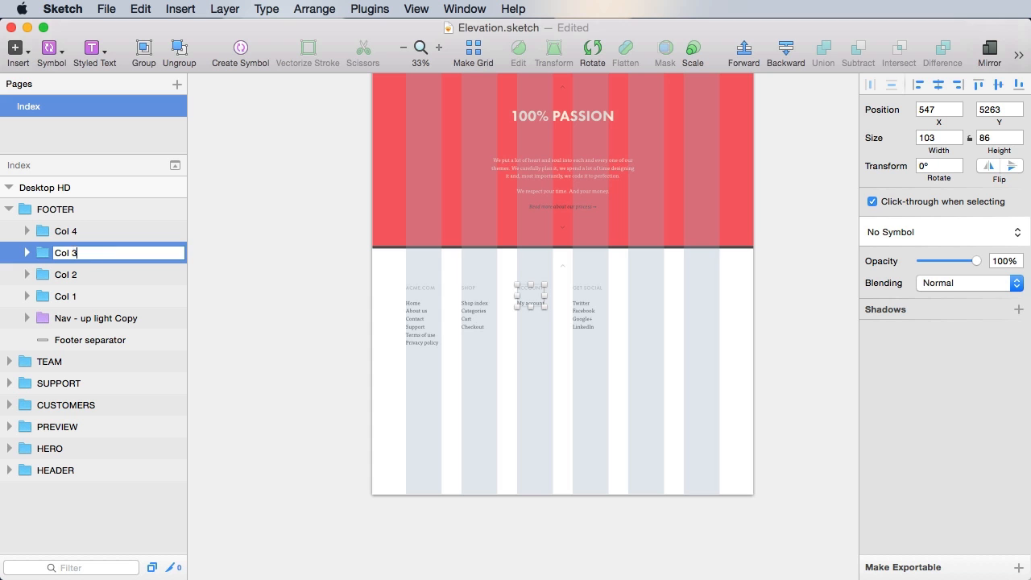
pyautogui.press('Return')
pyautogui.press('super+s')
# - Group Col 1 to Col 4 as Cols, shift the group right to X 337, and save
pyautogui.keyDown('shift'); pyautogui.click(89, 231); pyautogui.keyUp('shift')
pyautogui.keyDown('shift'); pyautogui.click(88, 296); pyautogui.keyUp('shift')
pyautogui.press('z')
pyautogui.moveTo(367, 244); pyautogui.dragTo(712, 403)
pyautogui.doubleClick(393, 298)
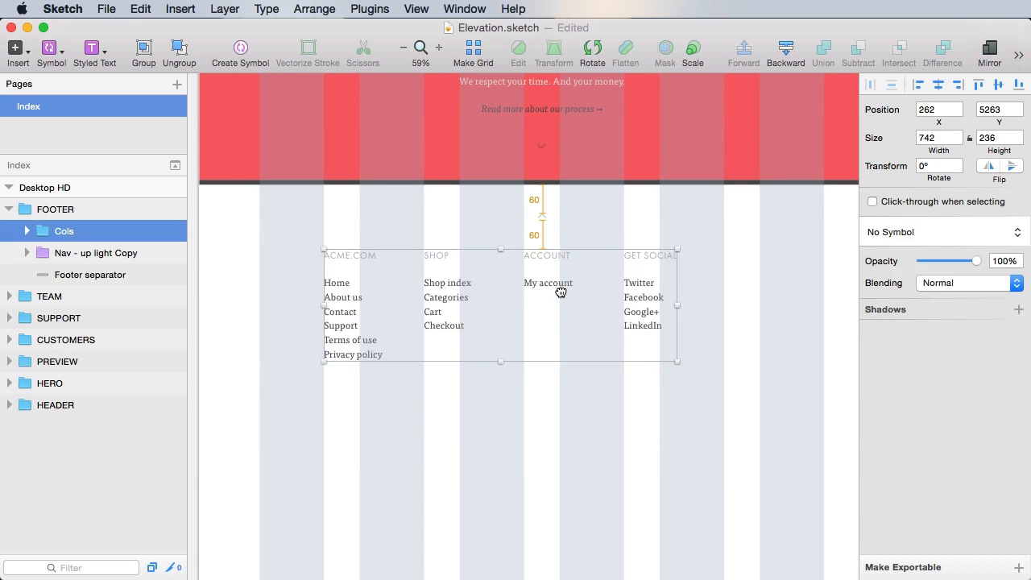
pyautogui.moveTo(561, 292); pyautogui.dragTo(597, 292)
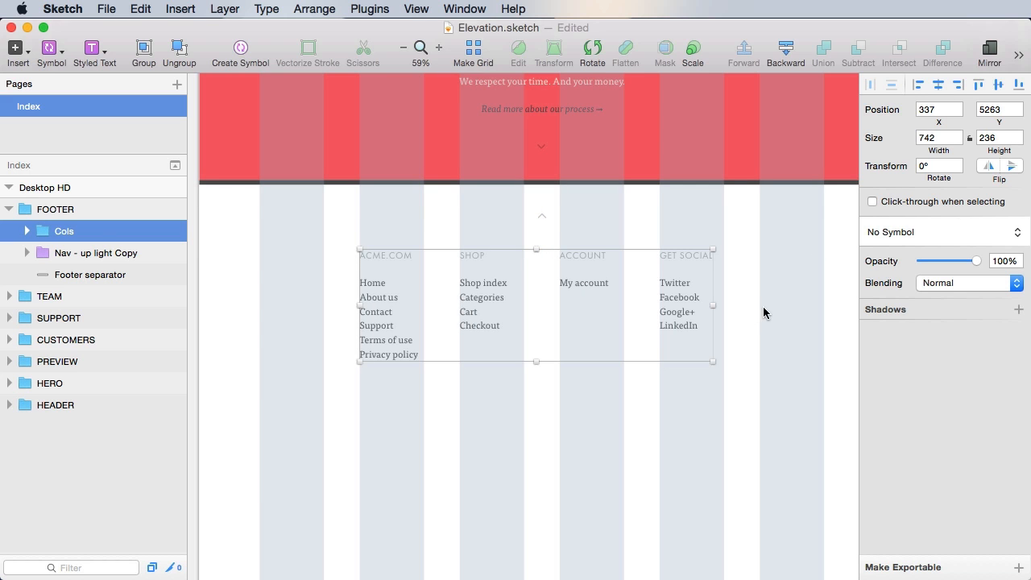
pyautogui.moveTo(600, 415)
pyautogui.mouseDown()
pyautogui.moveTo(532, 412)
pyautogui.moveTo(614, 410)
pyautogui.mouseUp()
pyautogui.click(745, 417)
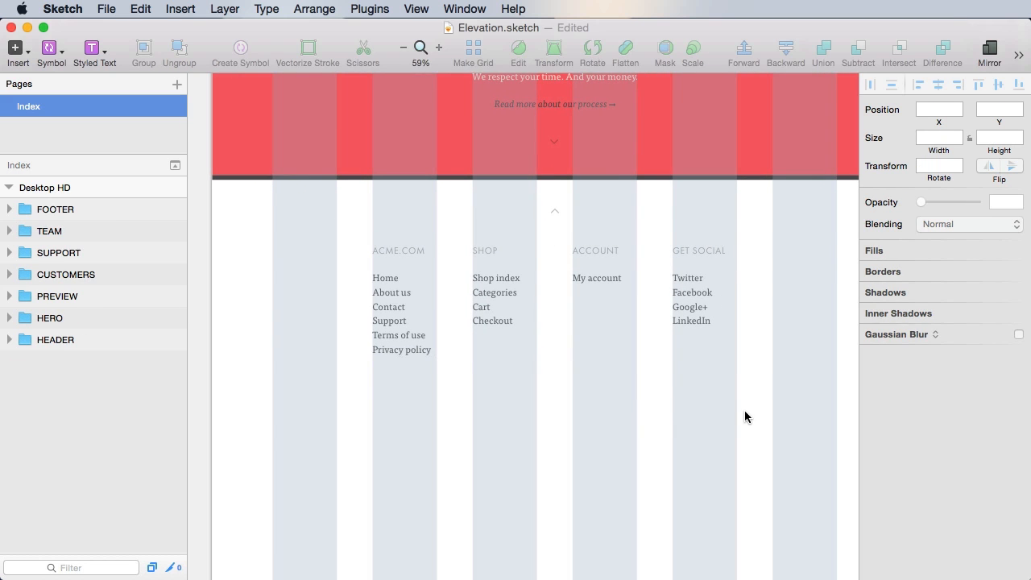
pyautogui.press('super+s')
pyautogui.scroll(-5, 745, 416)
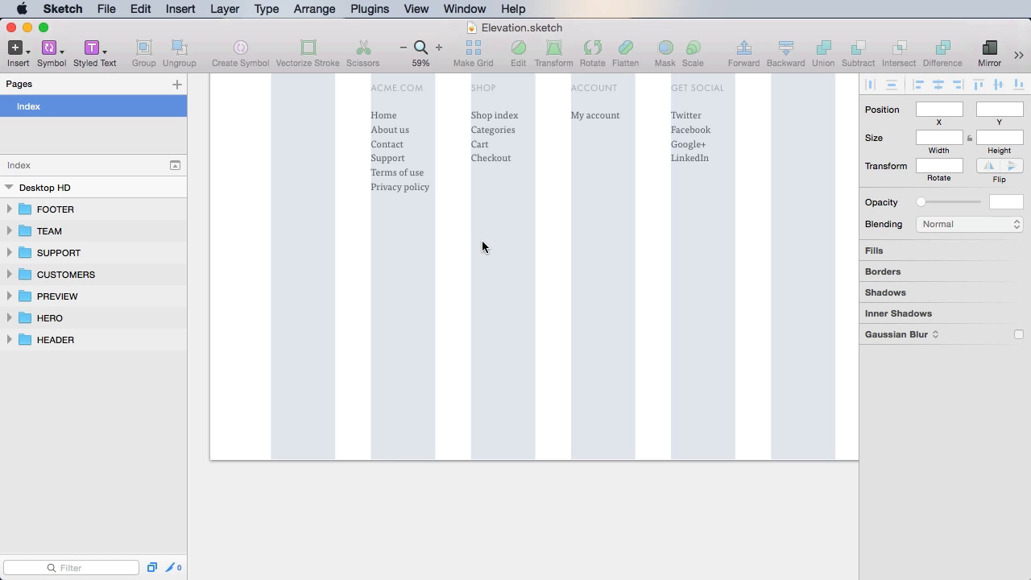
pyautogui.scroll(3, 782, 326)
pyautogui.click(475, 341)
# - Draw a 765×372 rectangle under Cols and nudge it to sit 60 px below the columns
pyautogui.press('r')
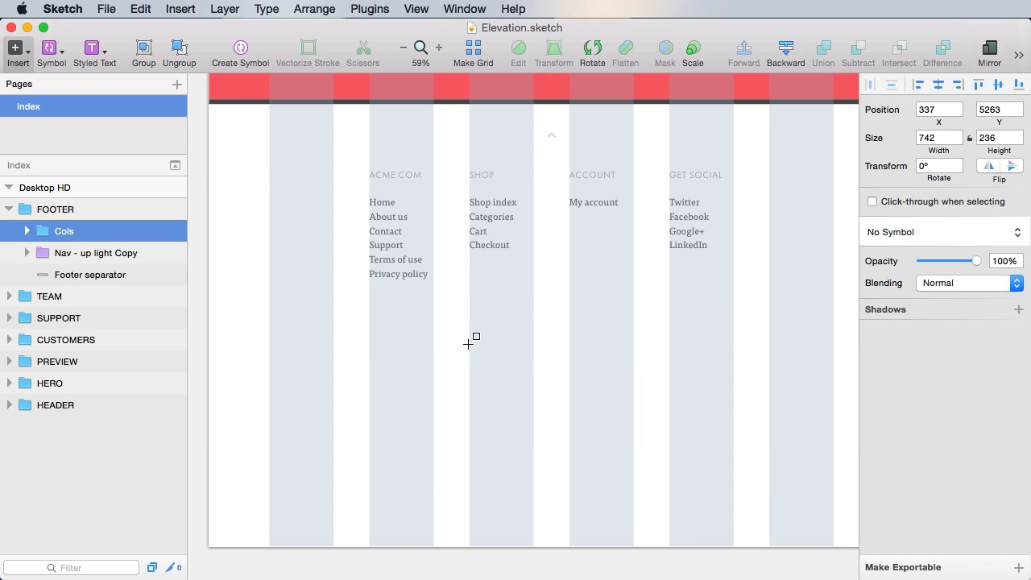
pyautogui.moveTo(370, 325); pyautogui.dragTo(734, 503)
pyautogui.moveTo(402, 260)
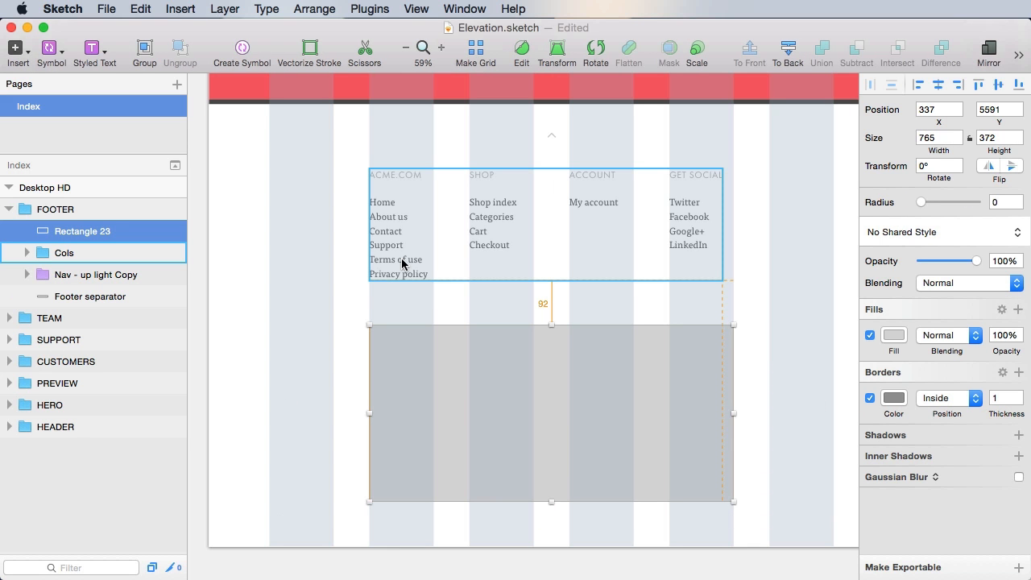
pyautogui.press('Up')
pyautogui.press('Up')
pyautogui.press('Up')
pyautogui.press('Up')
pyautogui.press('Up')
pyautogui.press('Up')
pyautogui.press('Up')
pyautogui.press('Up')
pyautogui.press('Up')
pyautogui.press('Up')
pyautogui.press('Up')
pyautogui.press('Up')
pyautogui.press('Up')
pyautogui.press('Up')
pyautogui.press('Up')
pyautogui.press('Up')
pyautogui.press('Up')
pyautogui.press('Up')
pyautogui.press('Up')
pyautogui.press('Up')
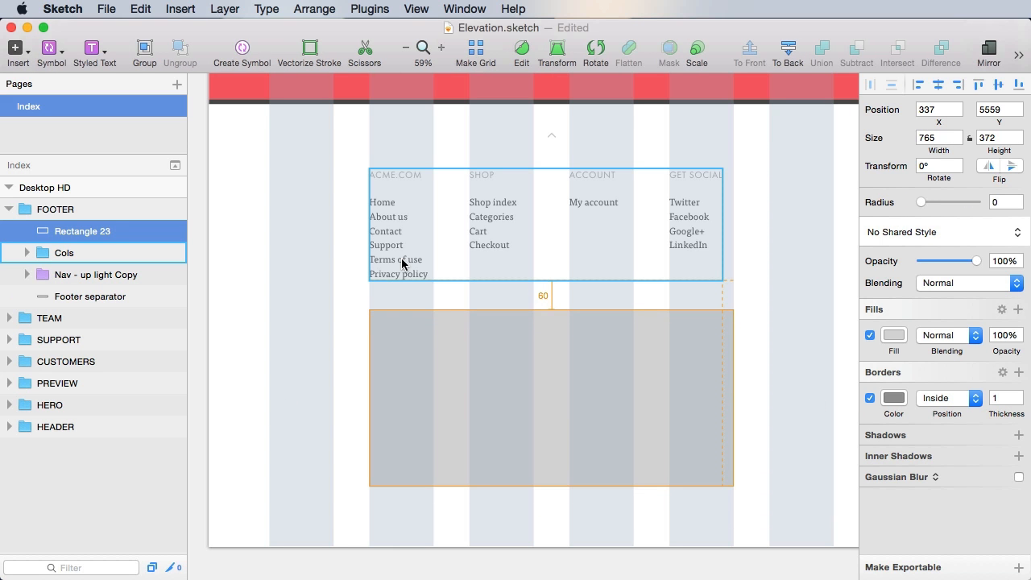
pyautogui.click(517, 528)
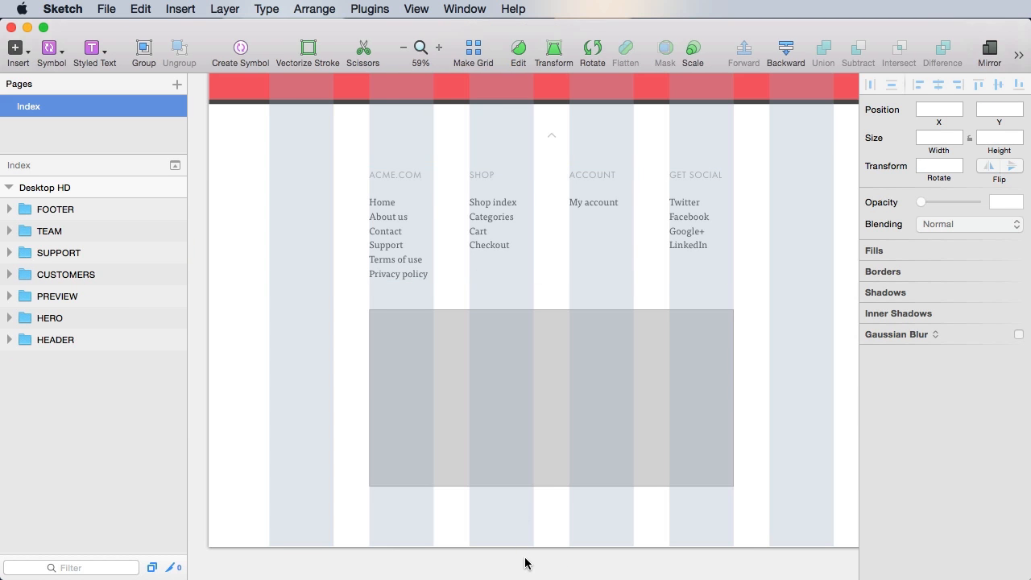
pyautogui.press('z')
pyautogui.moveTo(316, 270); pyautogui.dragTo(765, 537)
pyautogui.keyDown('super'); pyautogui.click(658, 365); pyautogui.keyUp('super')
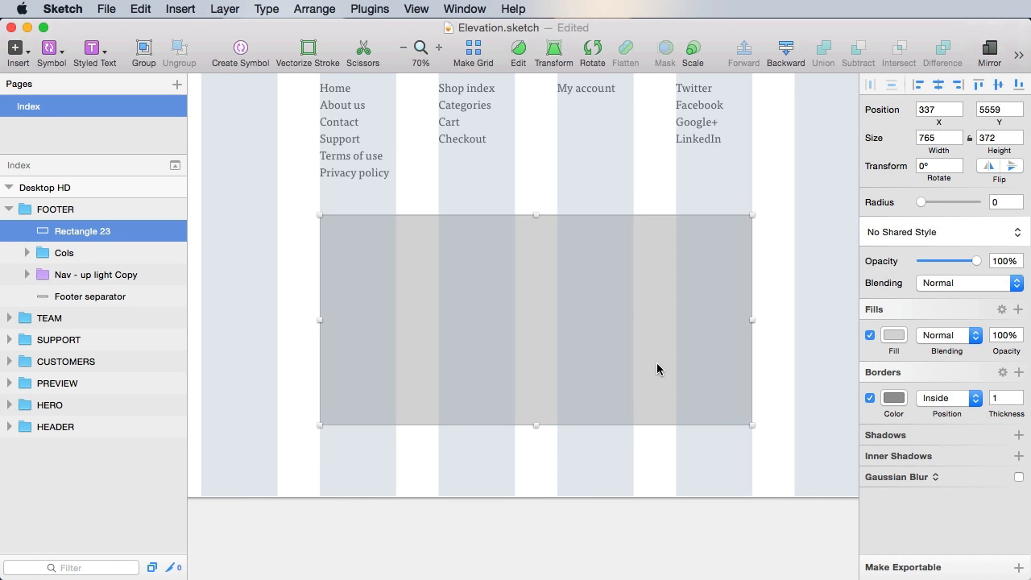
pyautogui.hotkey('ctrl', 'l')
pyautogui.click(670, 502)
pyautogui.click(596, 318)
# - Apply the Light BG shared style to the rectangle and save
pyautogui.click(918, 233)
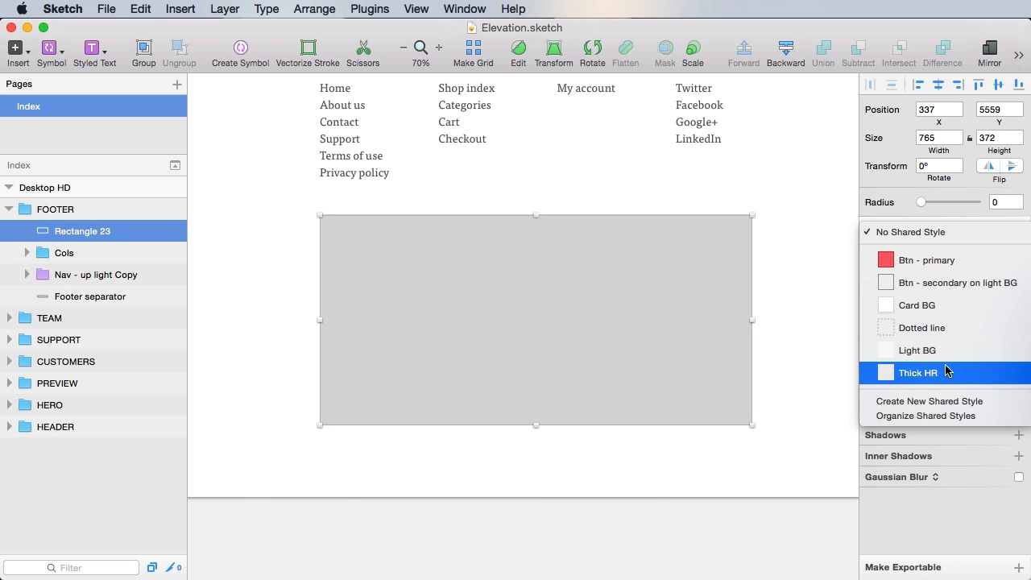
pyautogui.press('Escape')
pyautogui.click(739, 534)
pyautogui.press('super+s')
# - Give the rectangle a border and lighten its colour to pale grey
pyautogui.click(681, 354)
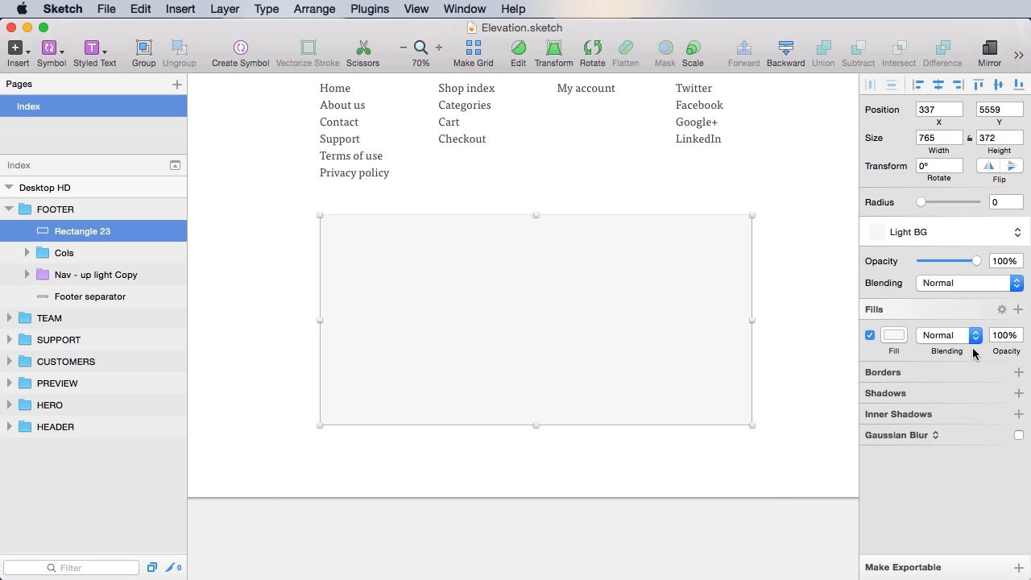
pyautogui.click(892, 379)
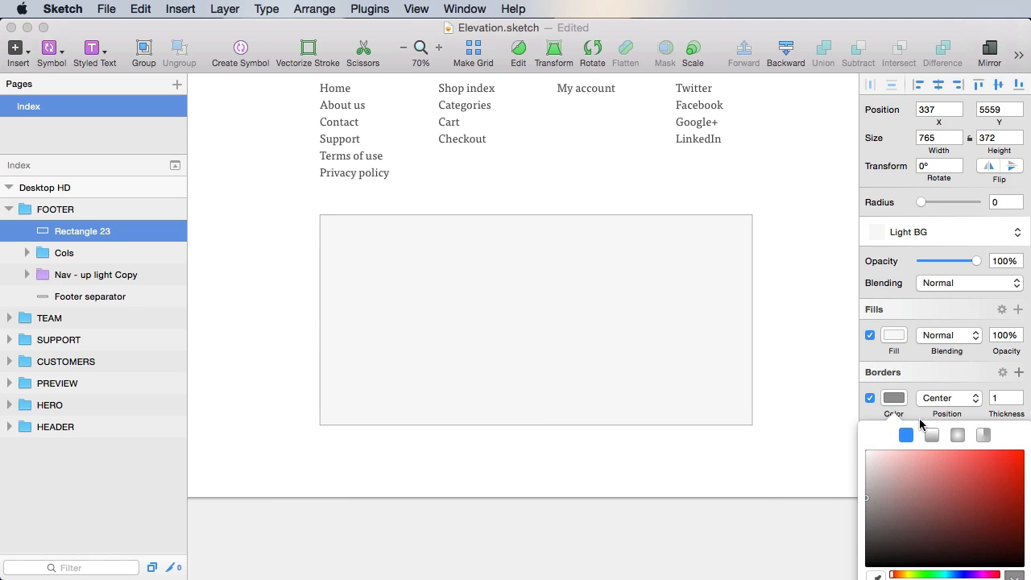
pyautogui.click(892, 398)
pyautogui.click(893, 398)
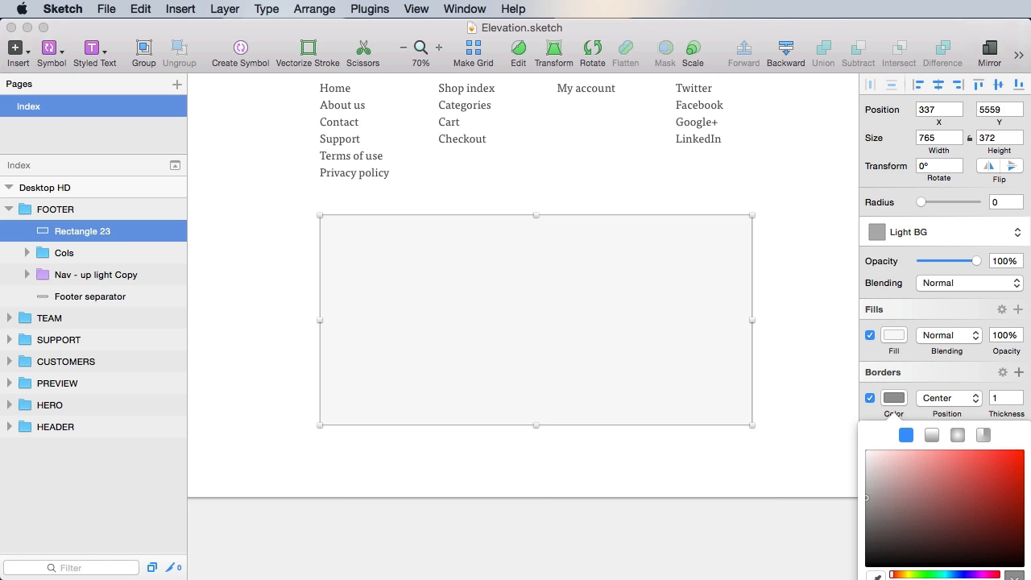
pyautogui.scroll(3, 672, 373)
pyautogui.click(894, 398)
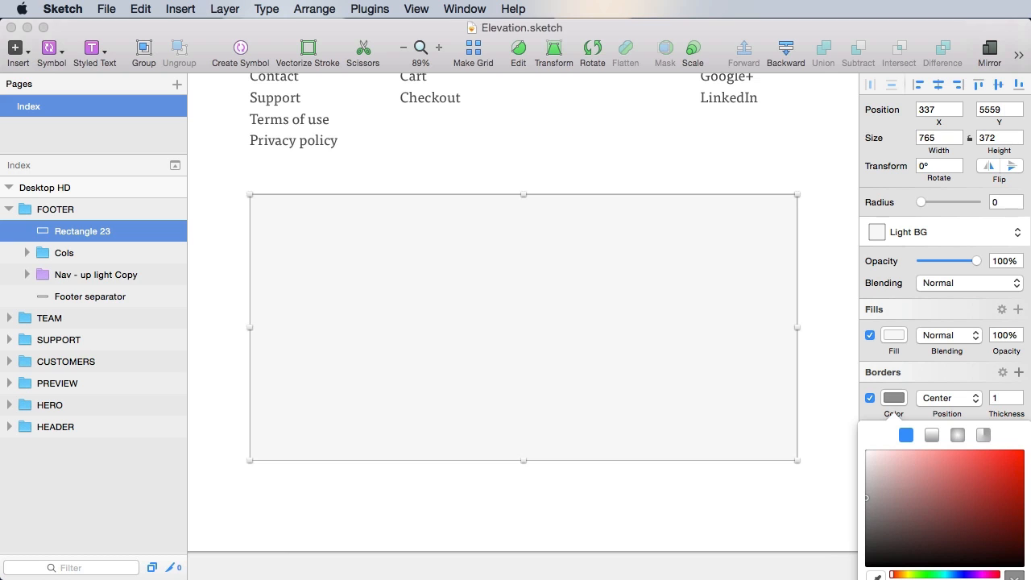
pyautogui.moveTo(867, 497); pyautogui.dragTo(867, 466)
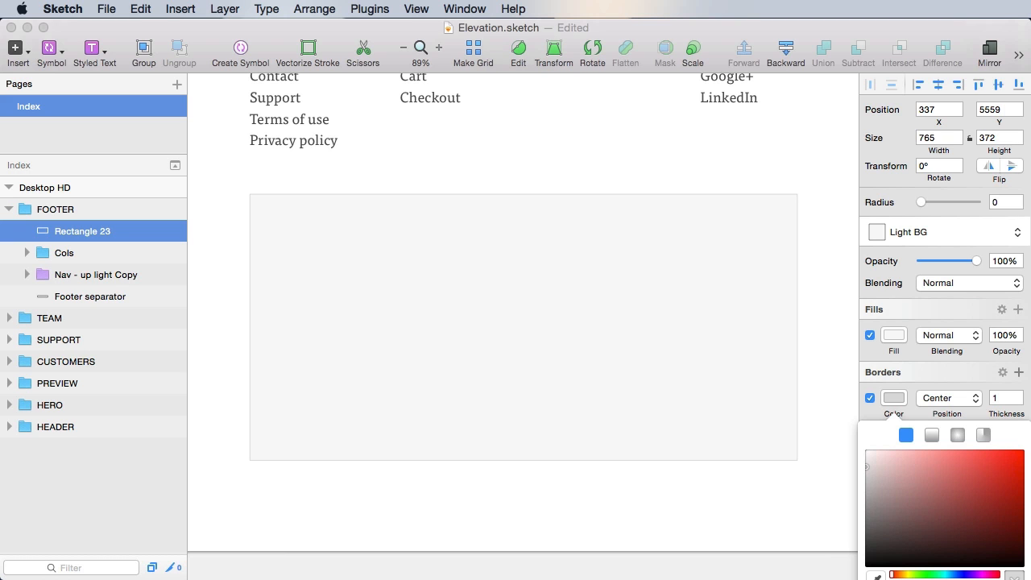
pyautogui.click(590, 516)
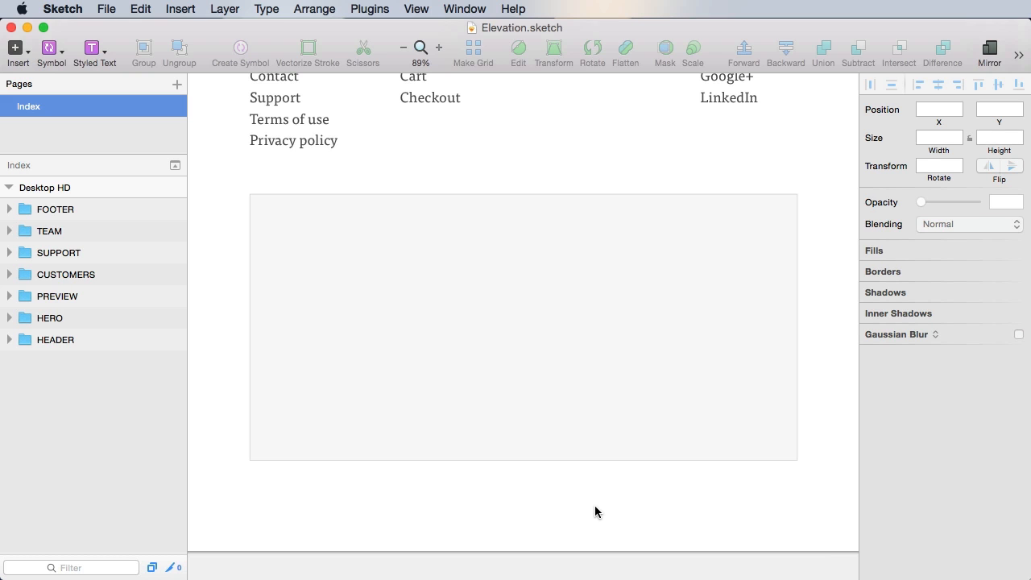
pyautogui.click(364, 256)
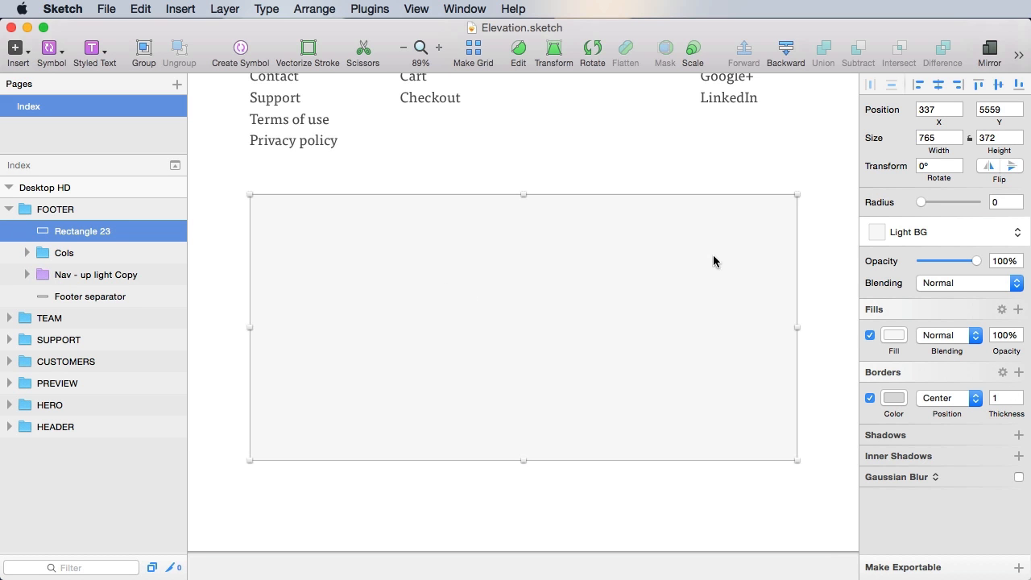
# - Add a text layer inside the box with the signup sentence about new theme updates
pyautogui.press('t')
pyautogui.click(350, 267)
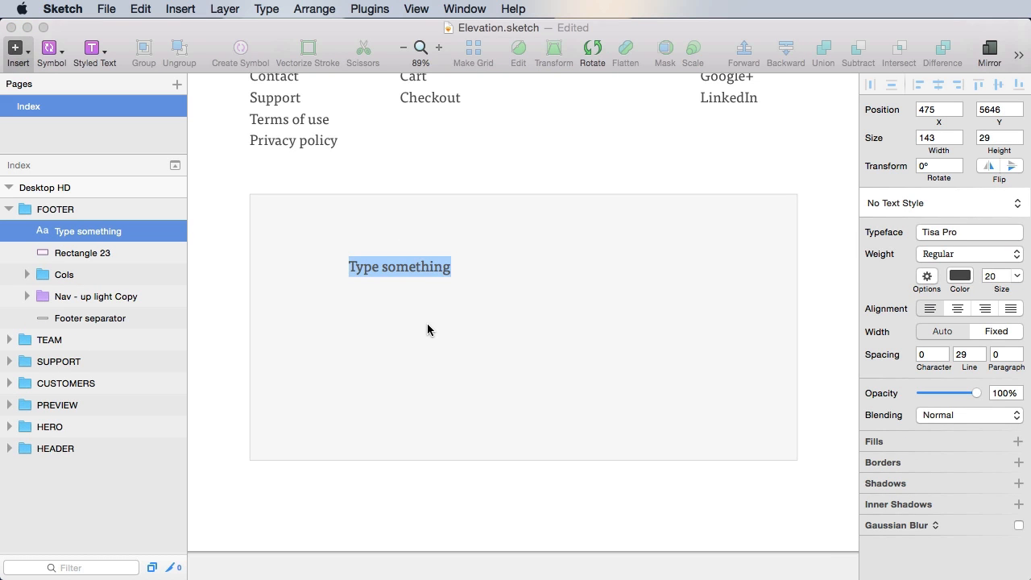
pyautogui.write('Sign up to be notifiued')
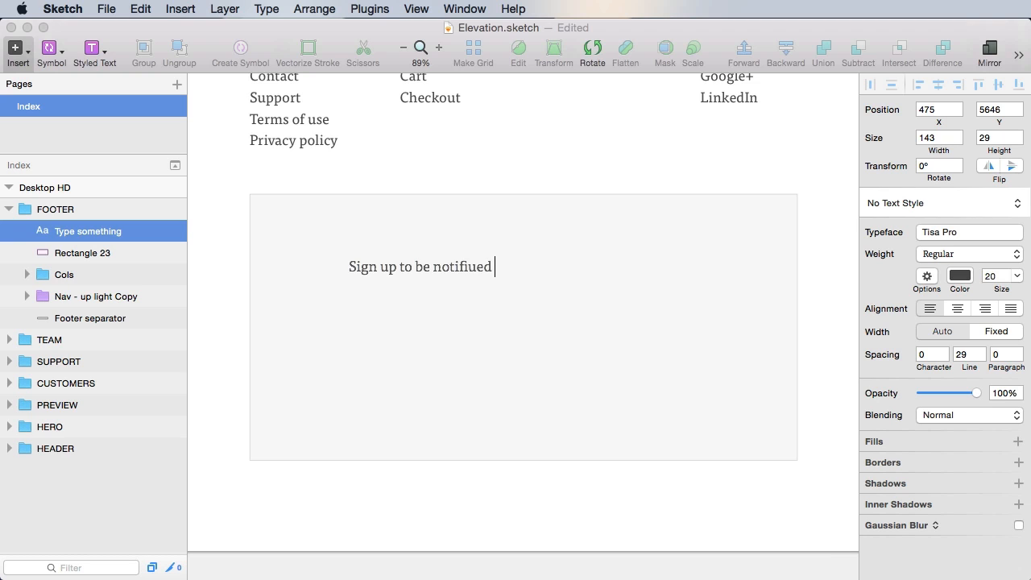
pyautogui.write(' of new theme updates and new releases.')
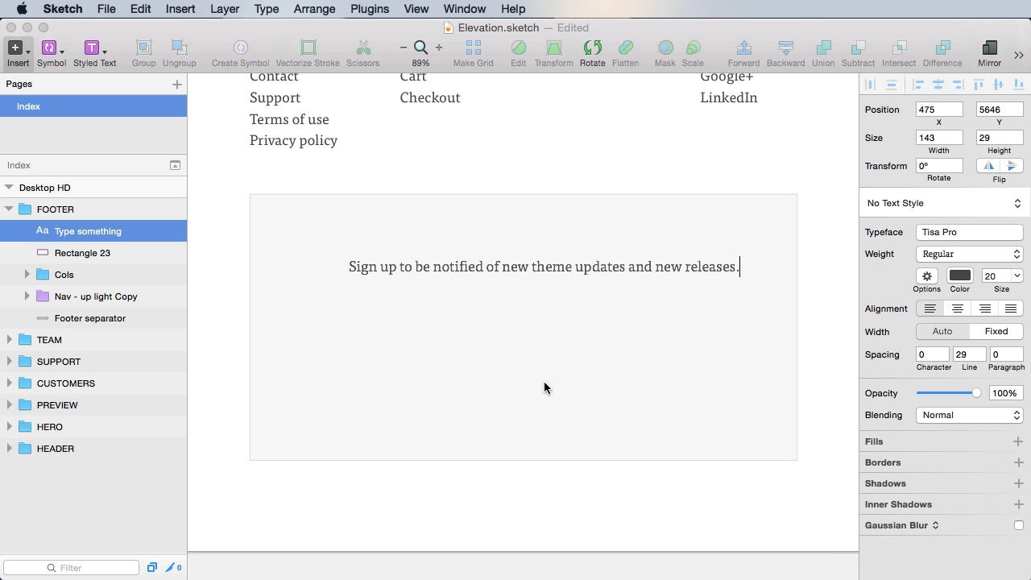
pyautogui.click(659, 523)
# - Set the signup heading to Futura PT Heavy at size 28 and save
pyautogui.click(551, 271)
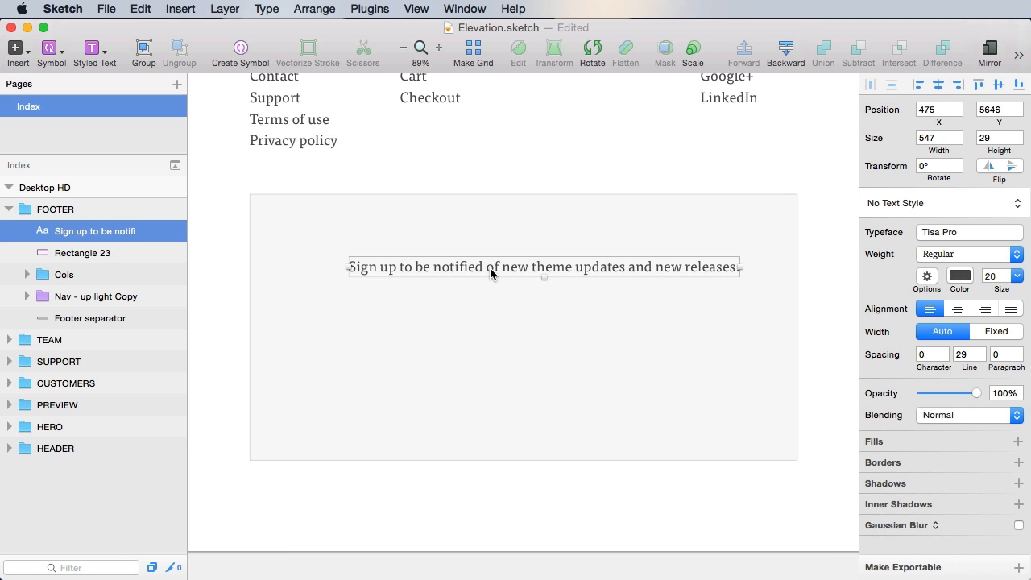
pyautogui.click(908, 205)
pyautogui.click(907, 204)
pyautogui.click(943, 232)
pyautogui.click(913, 301)
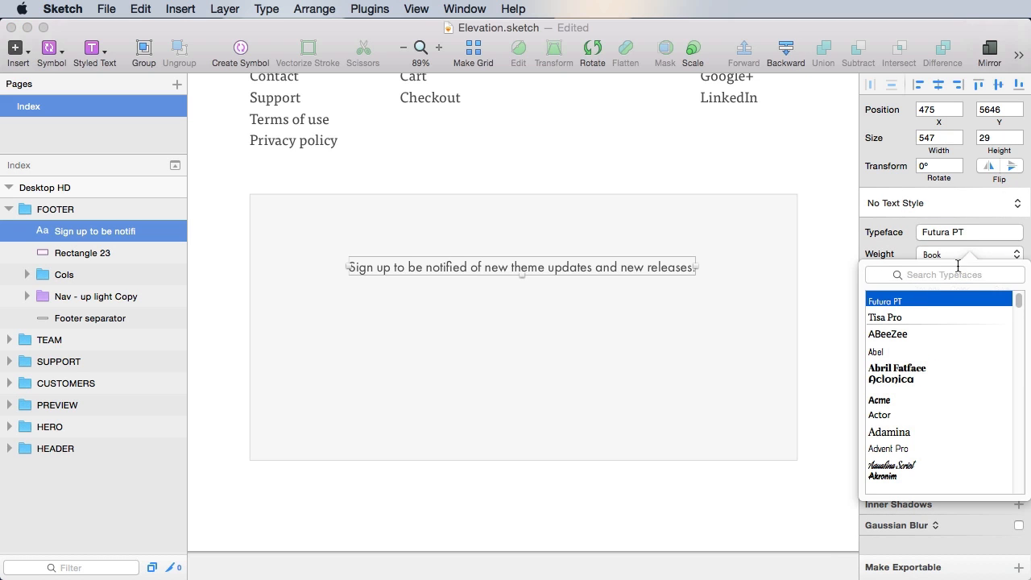
pyautogui.click(948, 256)
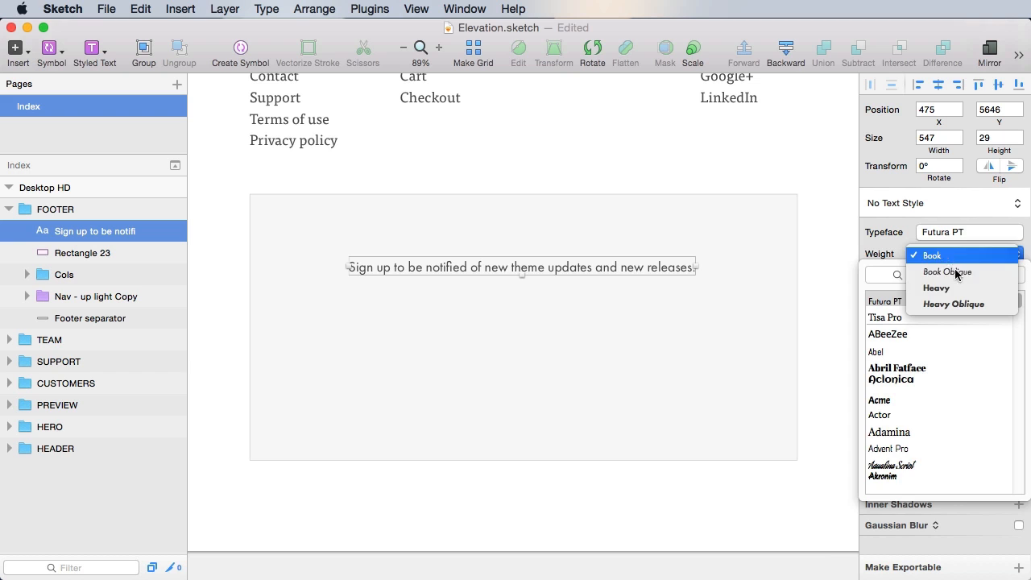
pyautogui.click(955, 287)
pyautogui.click(1005, 276)
pyautogui.write('28')
pyautogui.press('Return')
pyautogui.press('super+s')
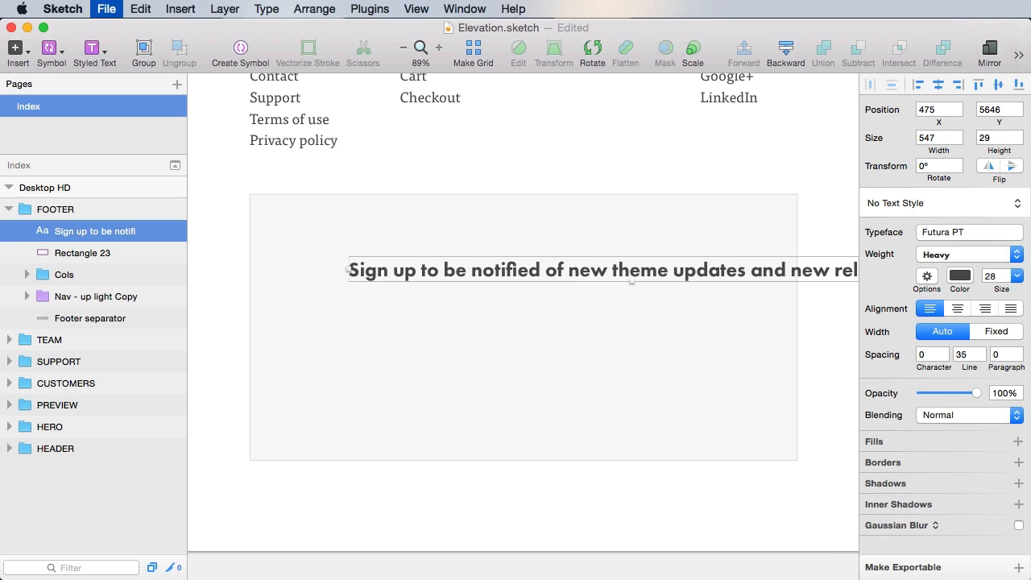
# - Apply the H4 - left text style and nudge the heading to a 60 px left margin
pyautogui.click(906, 203)
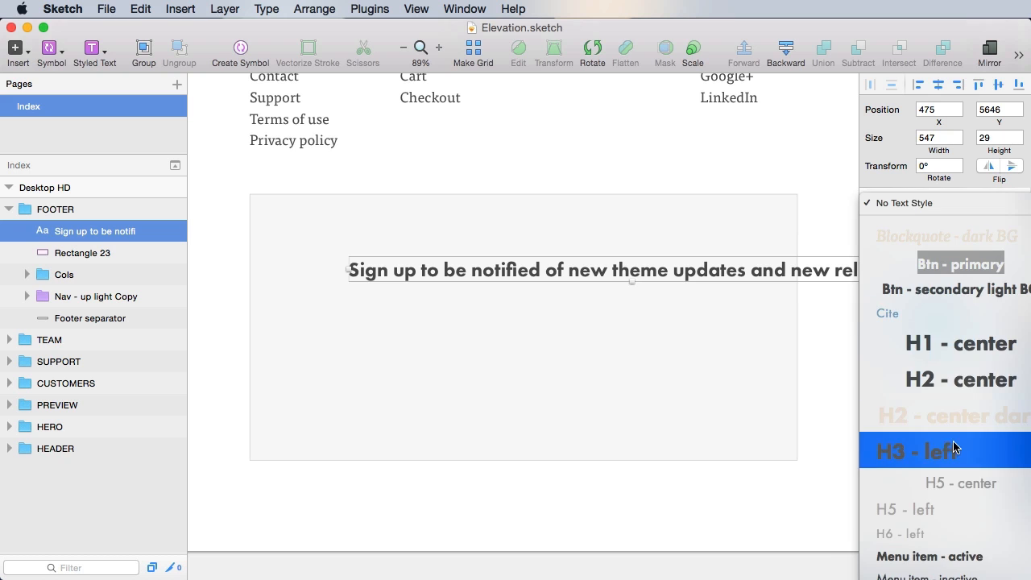
pyautogui.click(990, 536)
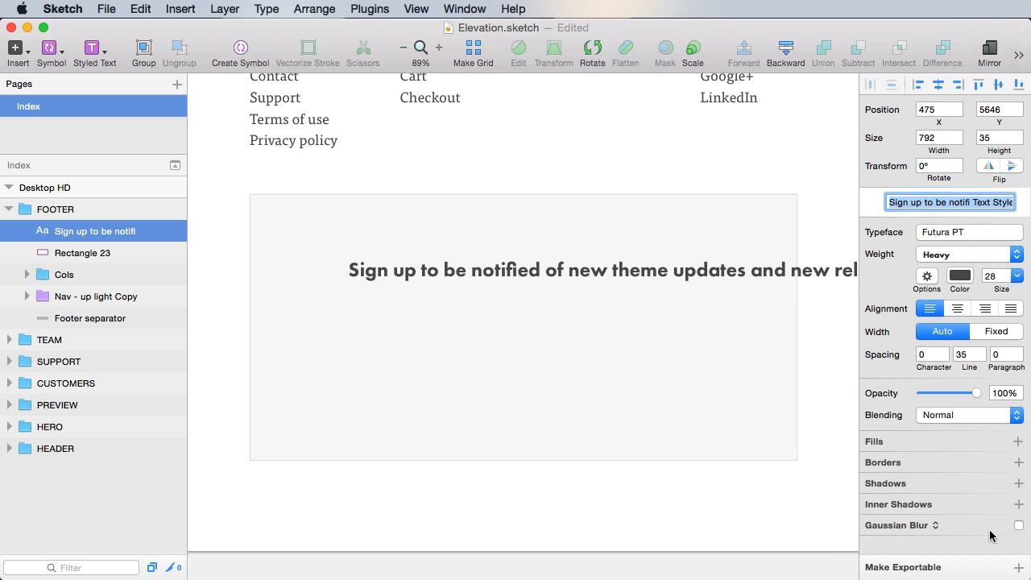
pyautogui.write('GH5')
pyautogui.press('Return')
pyautogui.moveTo(530, 268); pyautogui.dragTo(477, 262)
pyautogui.press('alt')
pyautogui.press('Left')
pyautogui.press('Left')
pyautogui.press('Left')
pyautogui.press('Left')
pyautogui.press('Left')
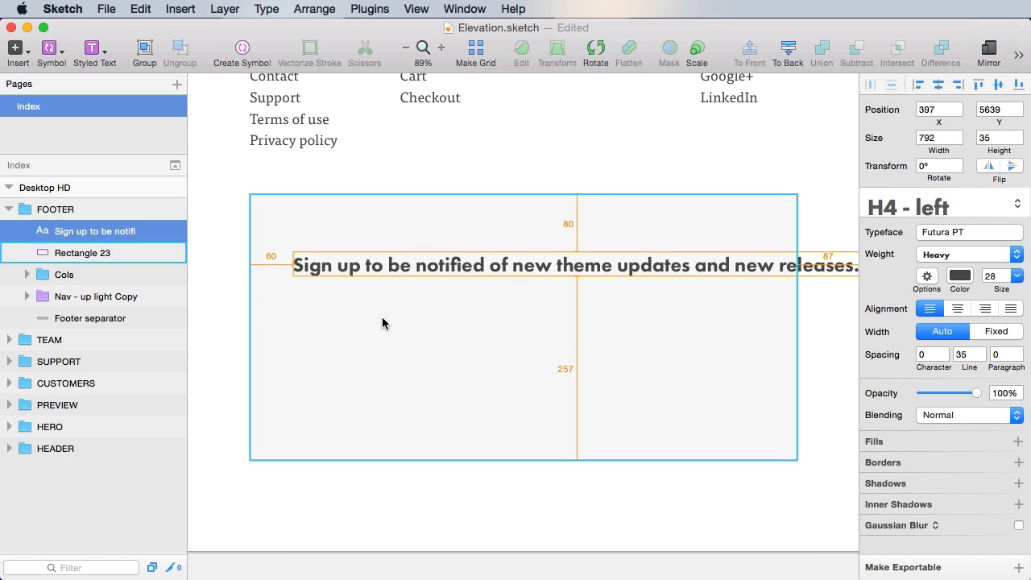
pyautogui.press('super+s')
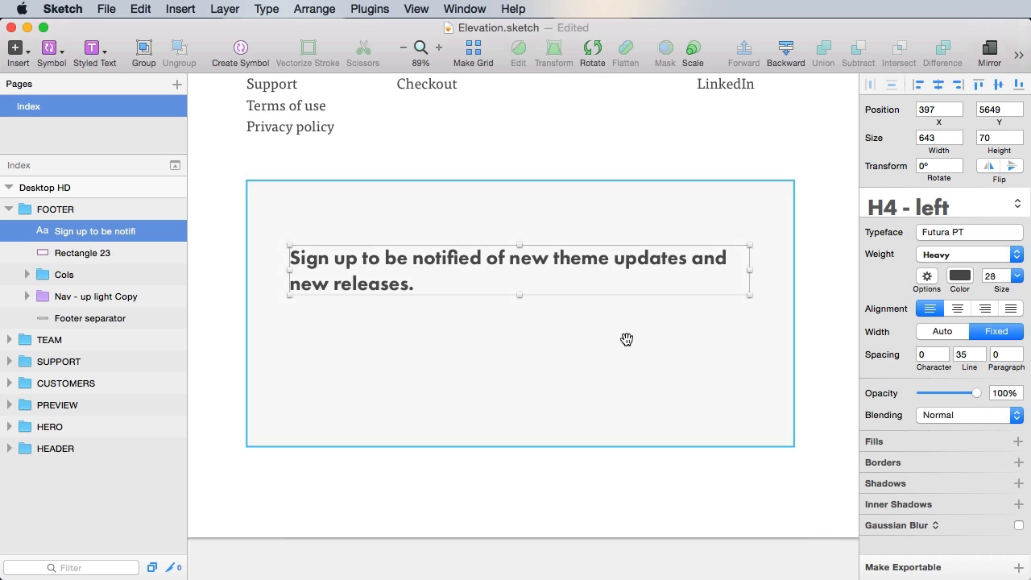
# - Set the heading width to 645 (765 minus 120) so it wraps inside the panel
pyautogui.click(734, 341)
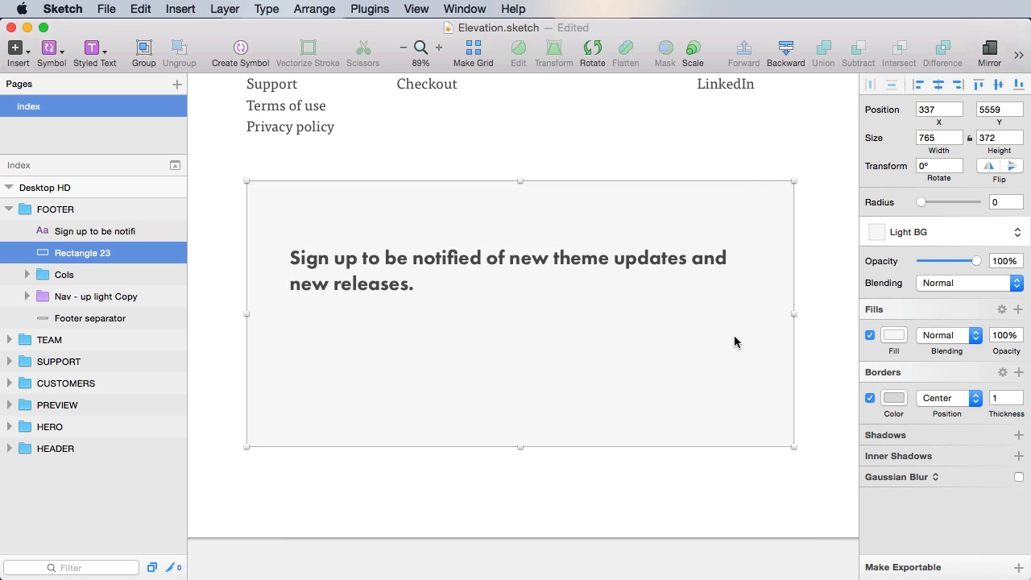
pyautogui.click(711, 262)
pyautogui.click(940, 137)
pyautogui.write('765-120')
pyautogui.press('Return')
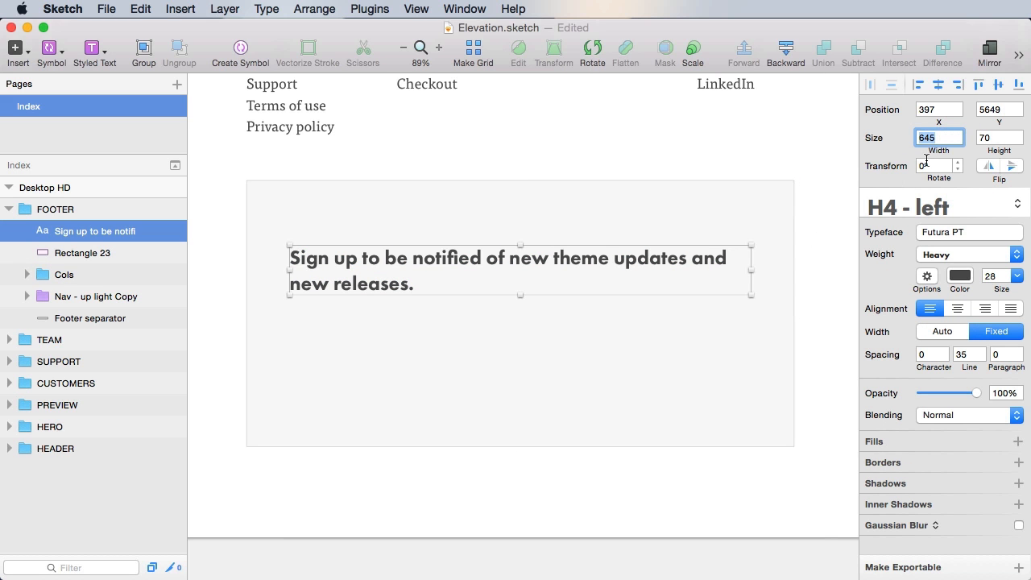
# - Place a new text layer below the heading inside the grey panel
pyautogui.click(760, 508)
pyautogui.hscroll(-2, 343, 293)
pyautogui.scroll(-1, 343, 293)
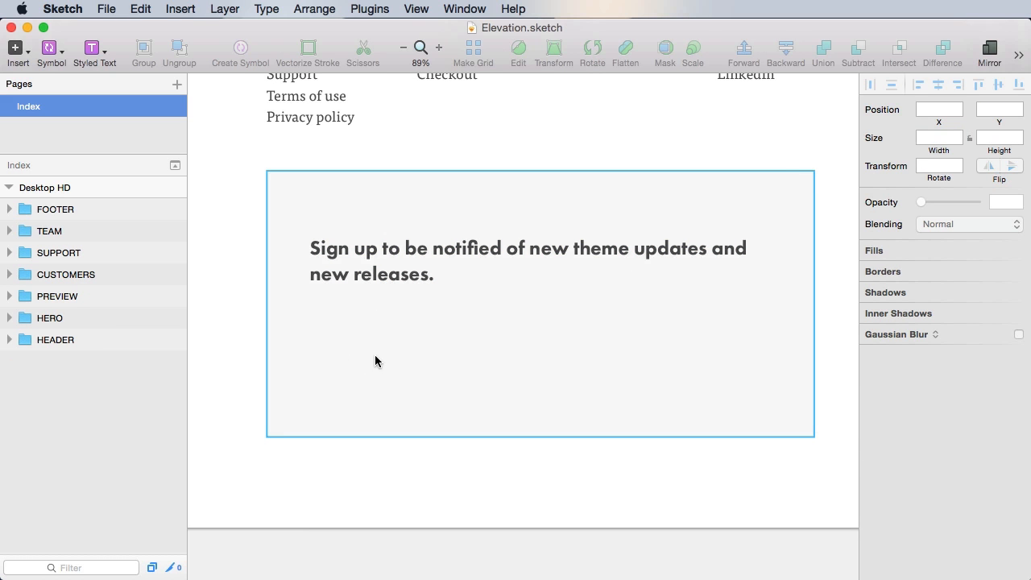
pyautogui.click(343, 333)
pyautogui.click(423, 276)
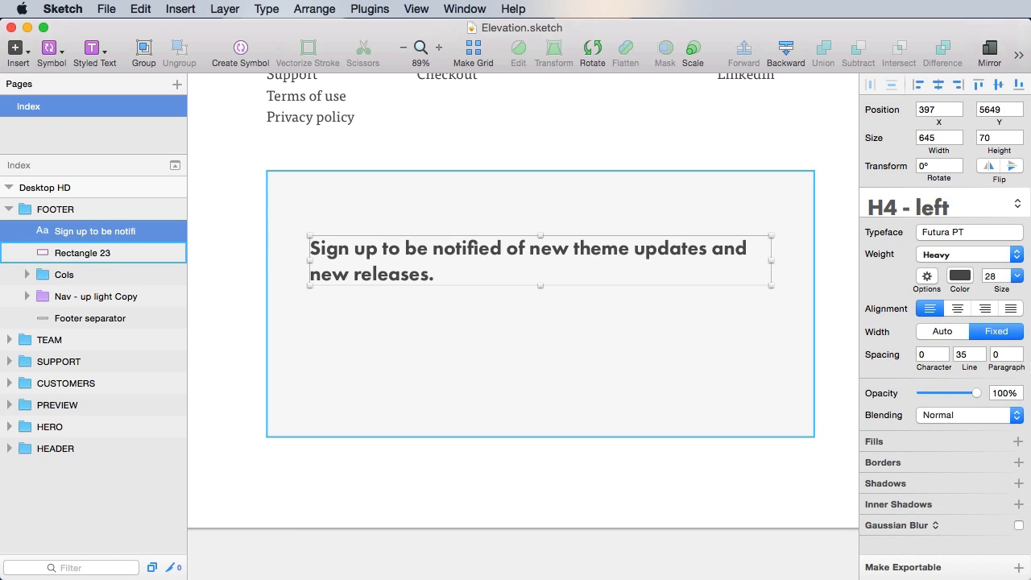
pyautogui.press('t')
pyautogui.click(347, 337)
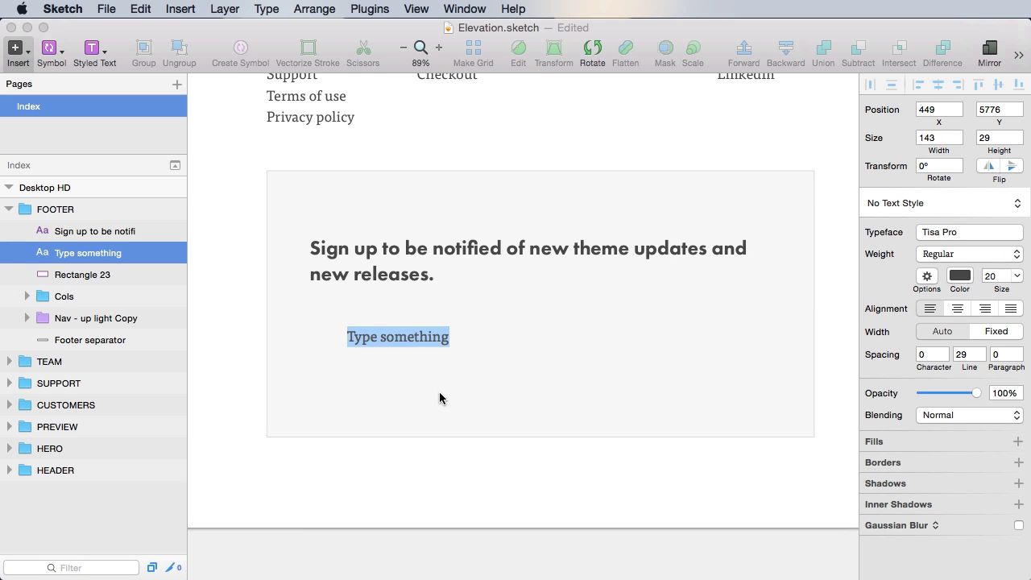
# - Add an EMAIL ADDRESS text label under the heading and set its typeface to Futura PT
pyautogui.write('EMAIL ADDRESS')
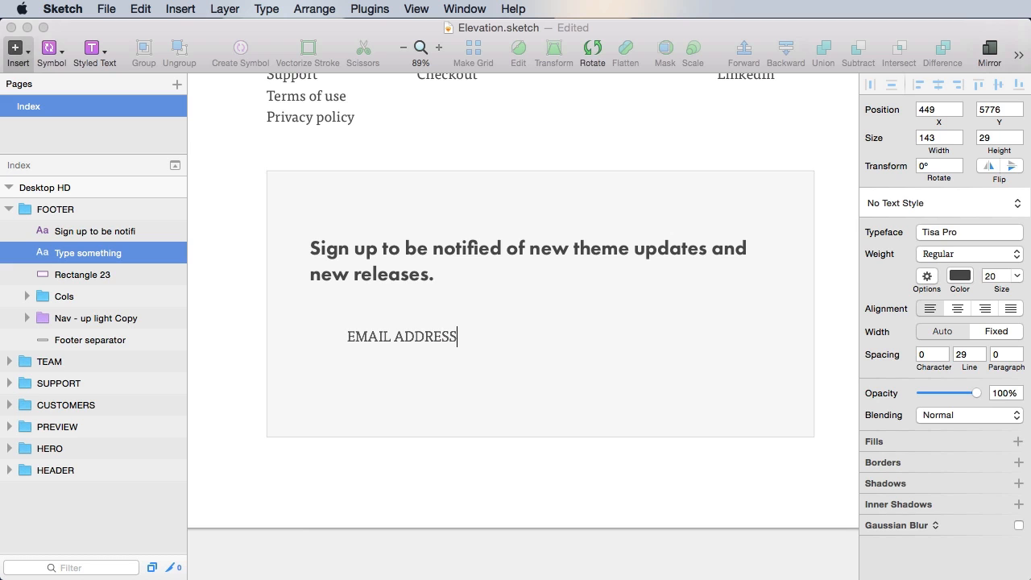
pyautogui.click(460, 474)
pyautogui.click(402, 336)
pyautogui.click(935, 203)
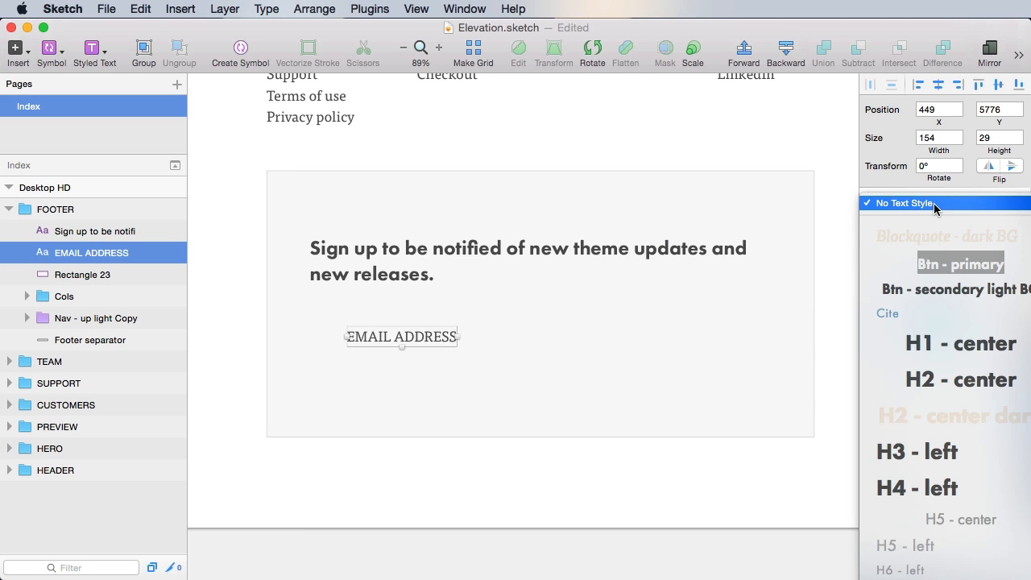
pyautogui.click(953, 233)
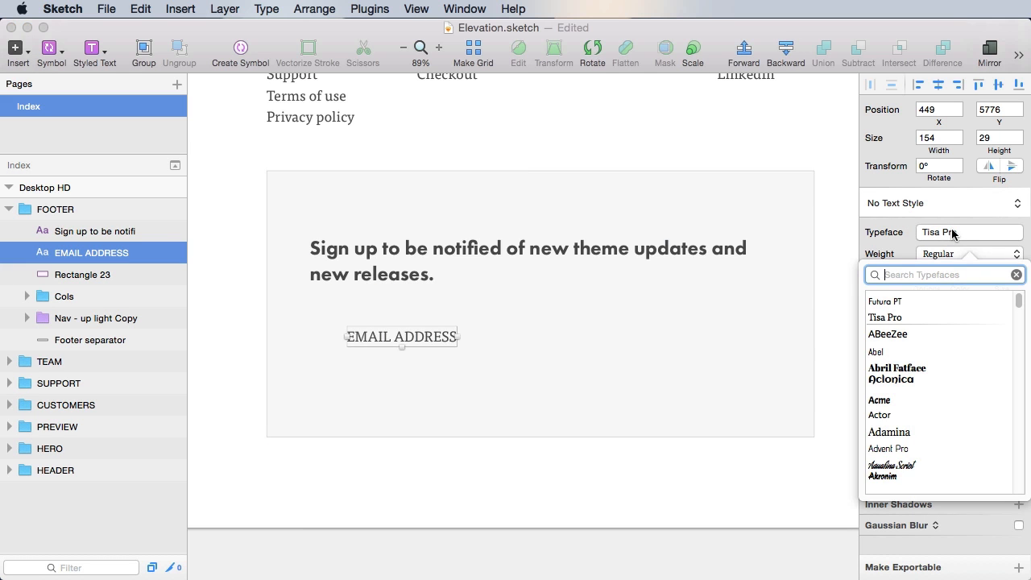
pyautogui.click(913, 296)
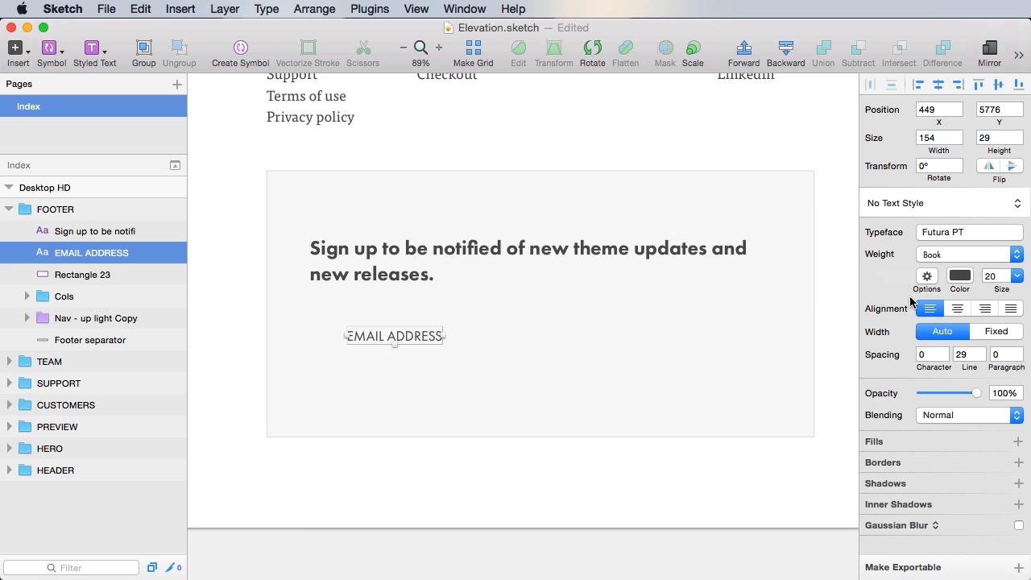
# - Make the label light grey B1B1B1, Book weight, at font size 16
pyautogui.click(960, 275)
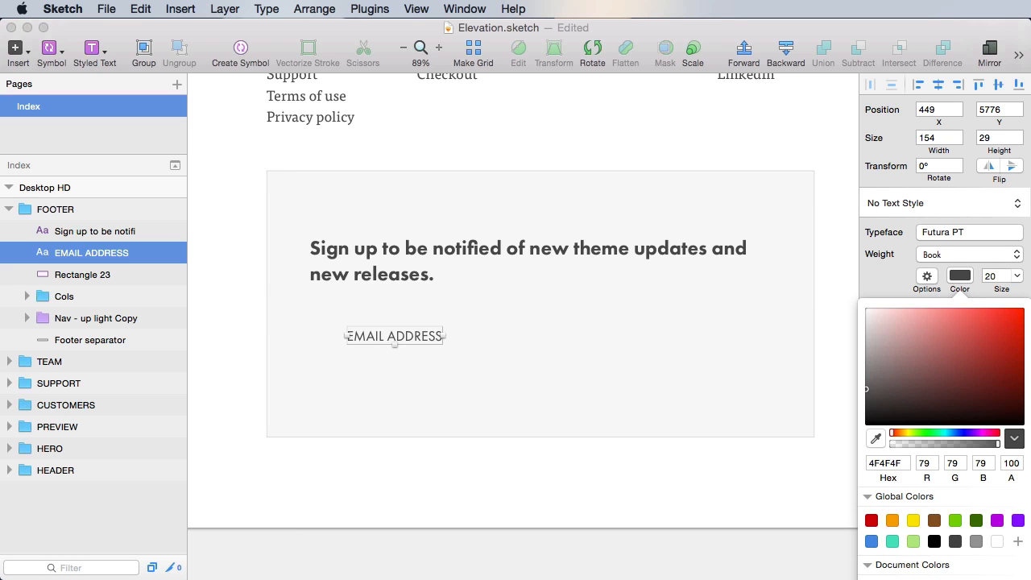
pyautogui.moveTo(866, 389); pyautogui.dragTo(866, 344)
pyautogui.click(946, 254)
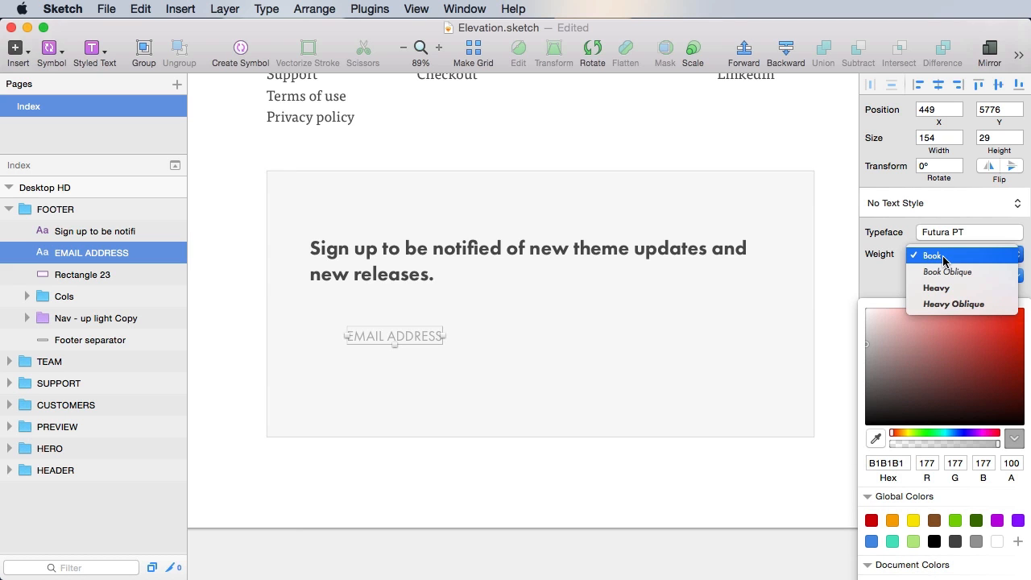
pyautogui.click(944, 256)
pyautogui.click(995, 275)
pyautogui.write('16')
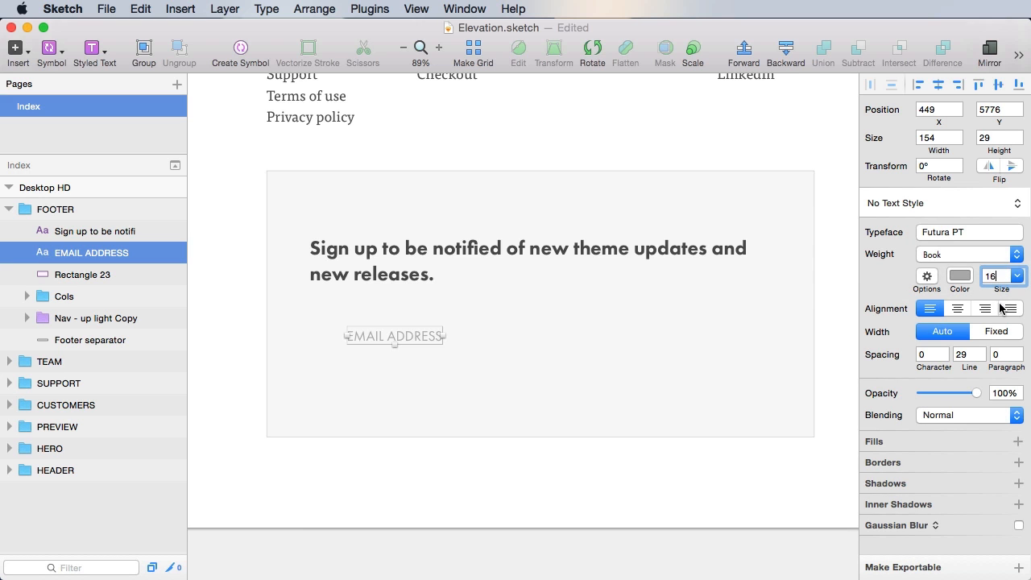
pyautogui.press('Tab')
# - Save the label's styling as a new 'Form label' text style and save the document
pyautogui.click(923, 211)
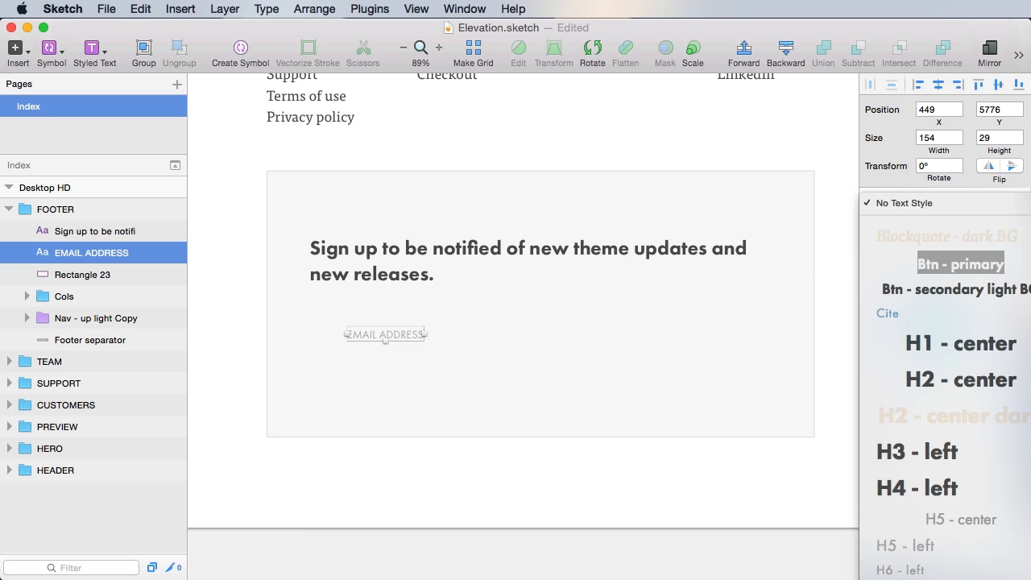
pyautogui.click(927, 577)
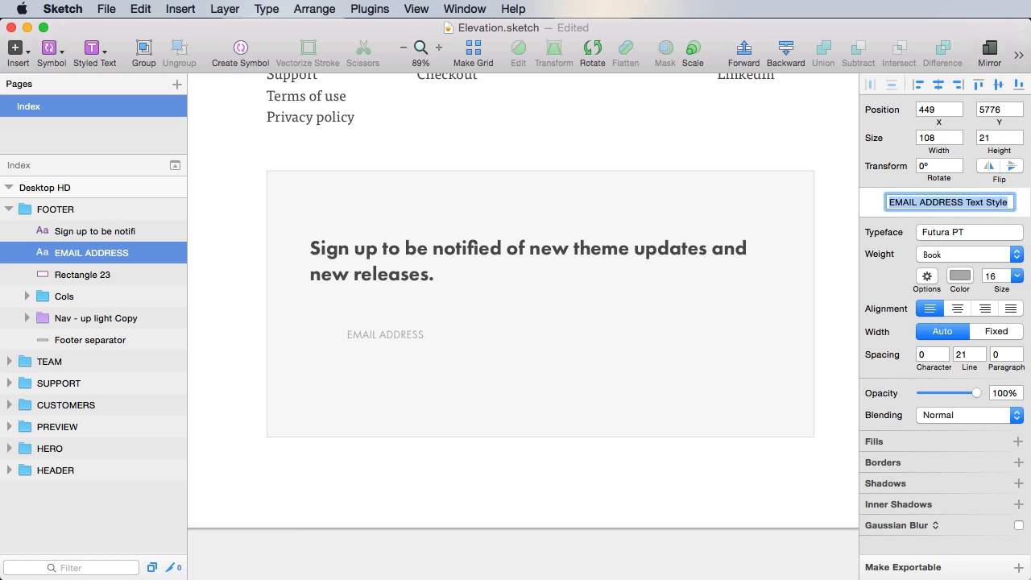
pyautogui.write('Form label')
pyautogui.press('Return')
pyautogui.press('super+s')
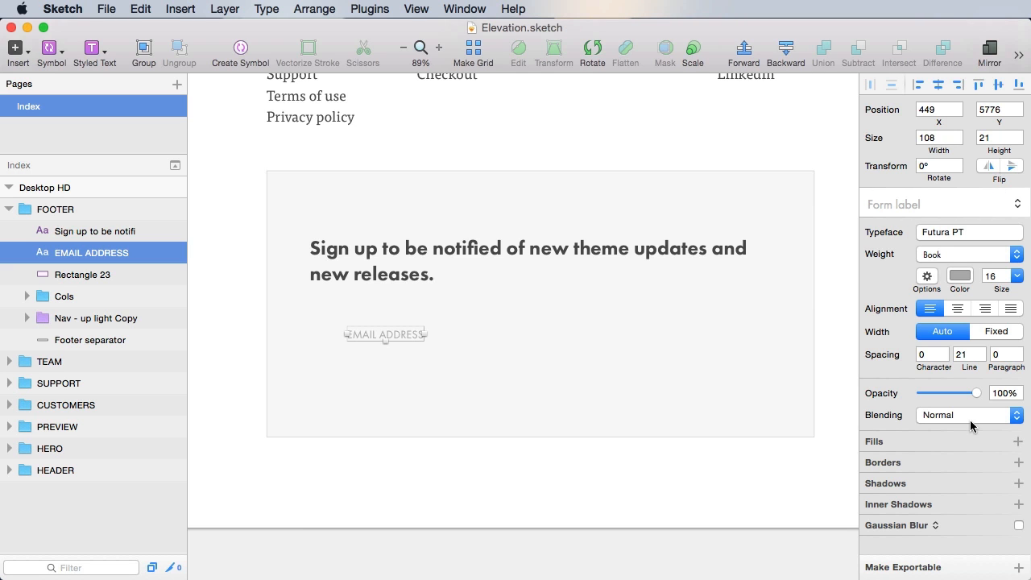
# - Give the label character spacing 1 and align it under the heading's left edge
pyautogui.click(932, 355)
pyautogui.write('1')
pyautogui.press('Tab')
pyautogui.click(618, 501)
pyautogui.moveTo(405, 339); pyautogui.dragTo(372, 323)
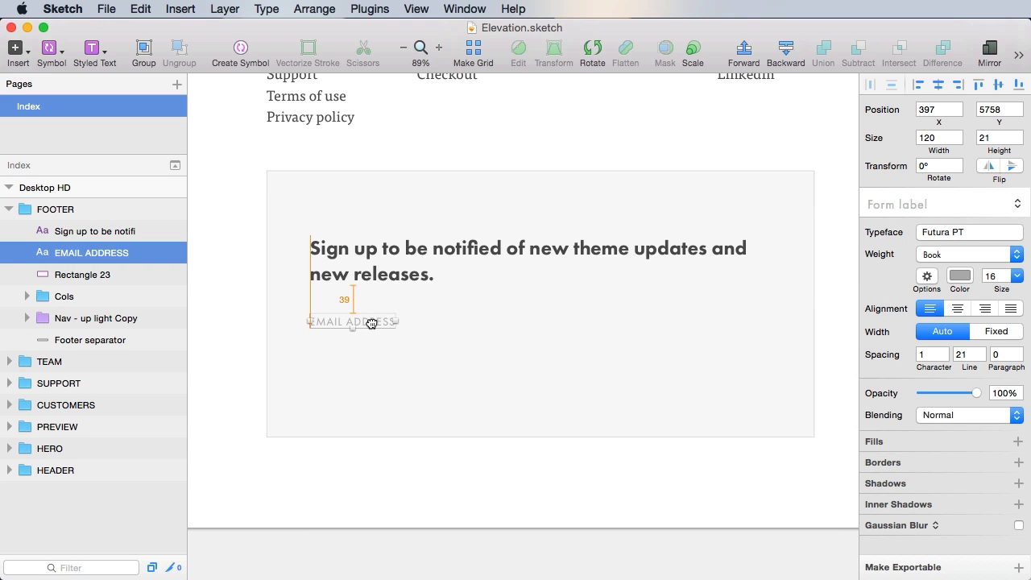
pyautogui.hotkey('alt', 'Down')
pyautogui.hotkey('alt', 'shift', 'Down')
pyautogui.hotkey('alt', 'shift', 'Down')
pyautogui.press('super+s')
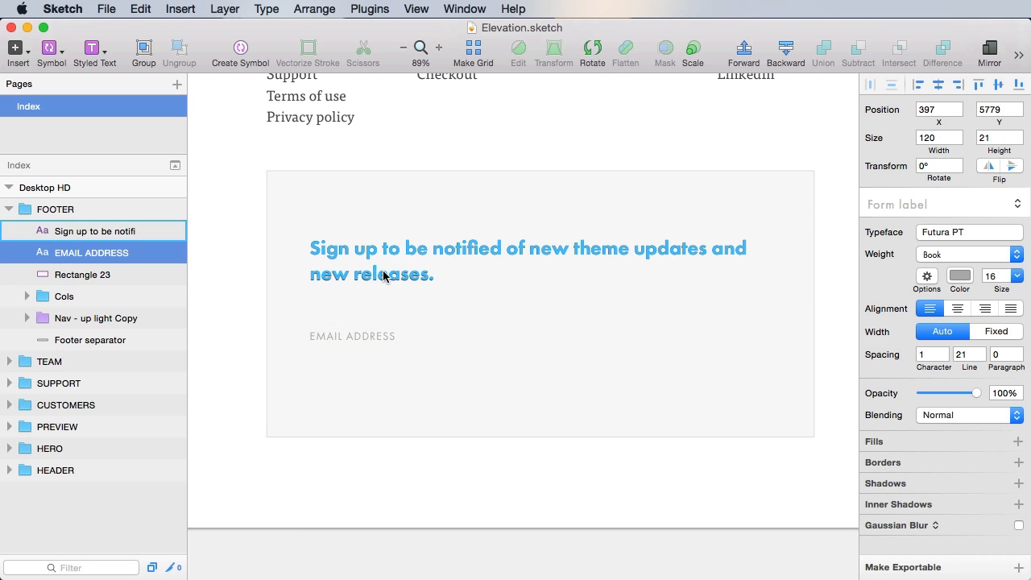
pyautogui.press('Escape')
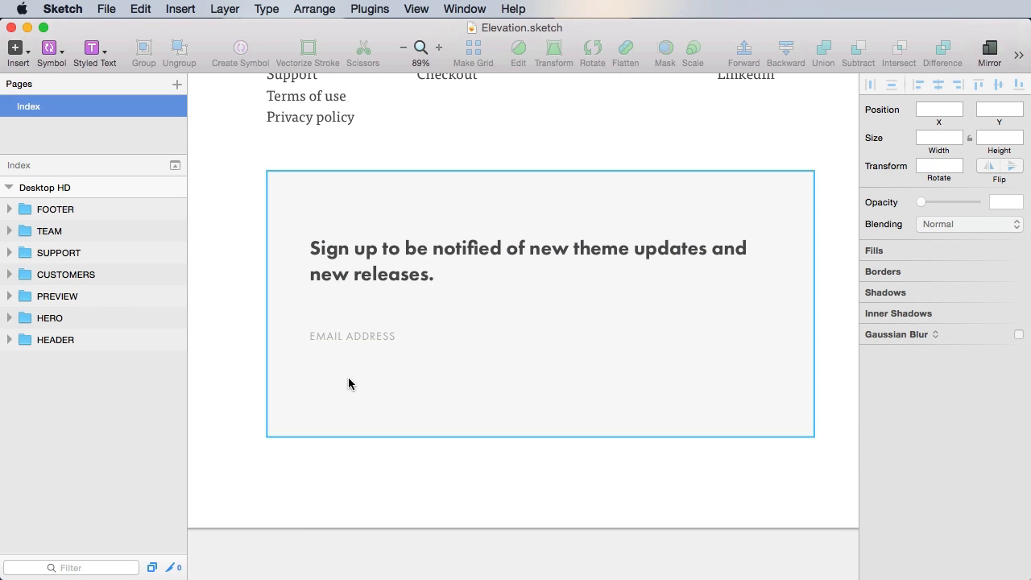
pyautogui.click(337, 337)
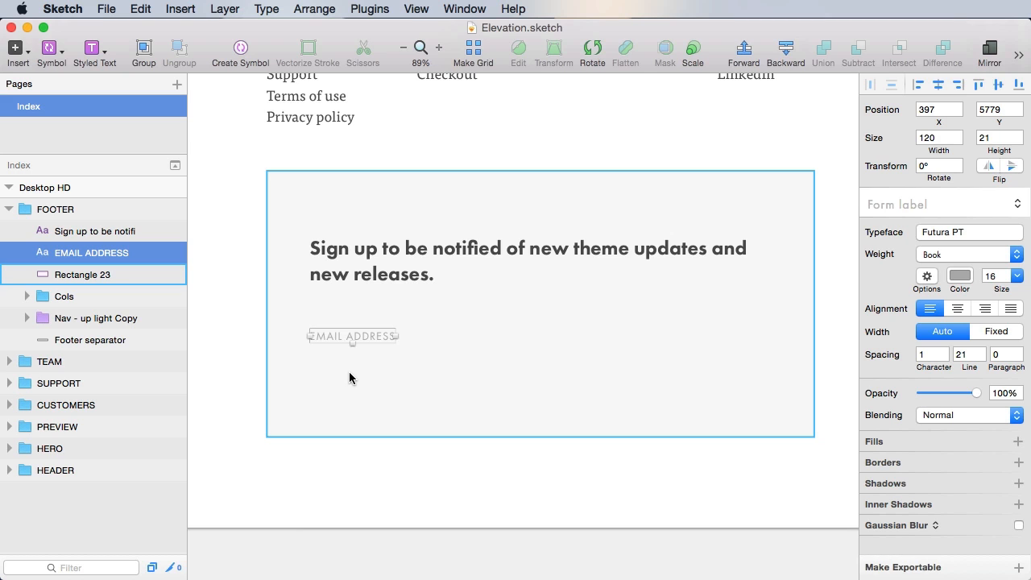
# - Add a text layer with a sample e-mail address below the EMAIL ADDRESS label
pyautogui.press('t')
pyautogui.click(310, 365)
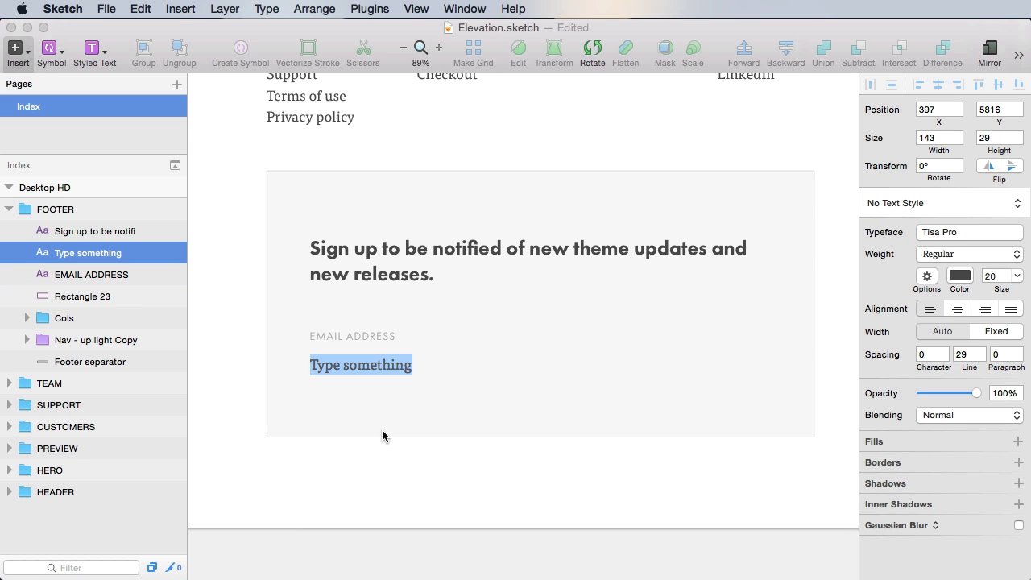
pyautogui.press('Escape')
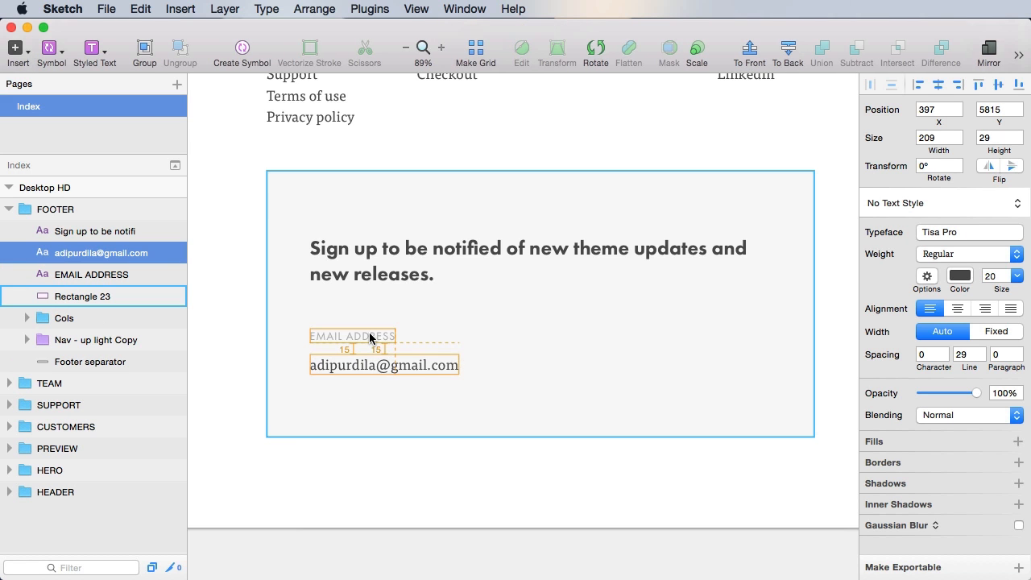
pyautogui.click(406, 467)
pyautogui.click(394, 367)
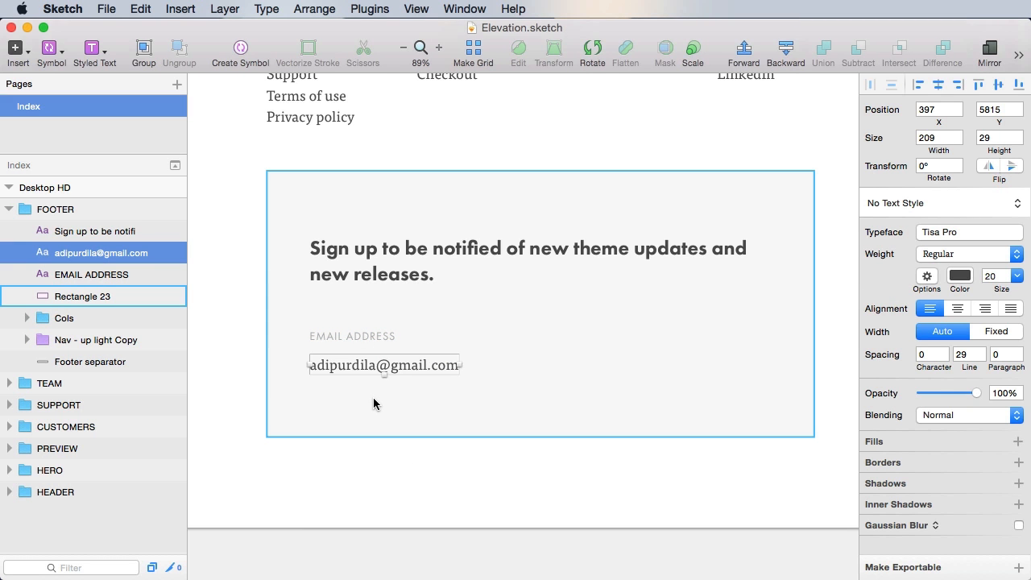
# - Draw a horizontal line under the e-mail text, 300 long, and save
pyautogui.press('r')
pyautogui.moveTo(306, 391)
pyautogui.mouseDown()
pyautogui.moveTo(527, 408)
pyautogui.moveTo(607, 393)
pyautogui.mouseUp()
pyautogui.click(933, 166)
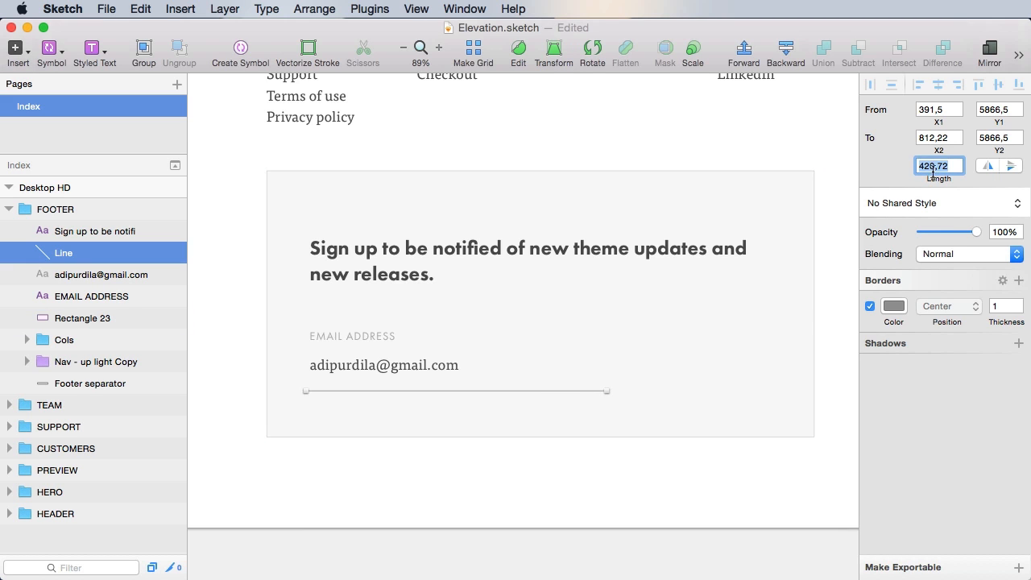
pyautogui.write('300')
pyautogui.press('Return')
pyautogui.click(505, 474)
pyautogui.press('super+s')
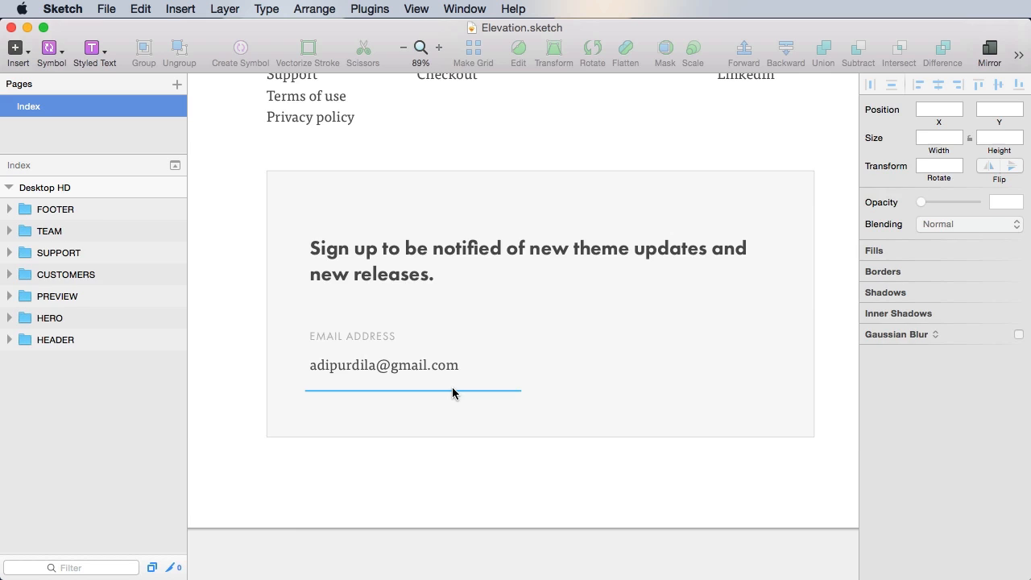
# - Colour the line's border pale grey DBDBDB and nudge it up to align with the text
pyautogui.click(453, 391)
pyautogui.scroll(3, 340, 399)
pyautogui.click(894, 307)
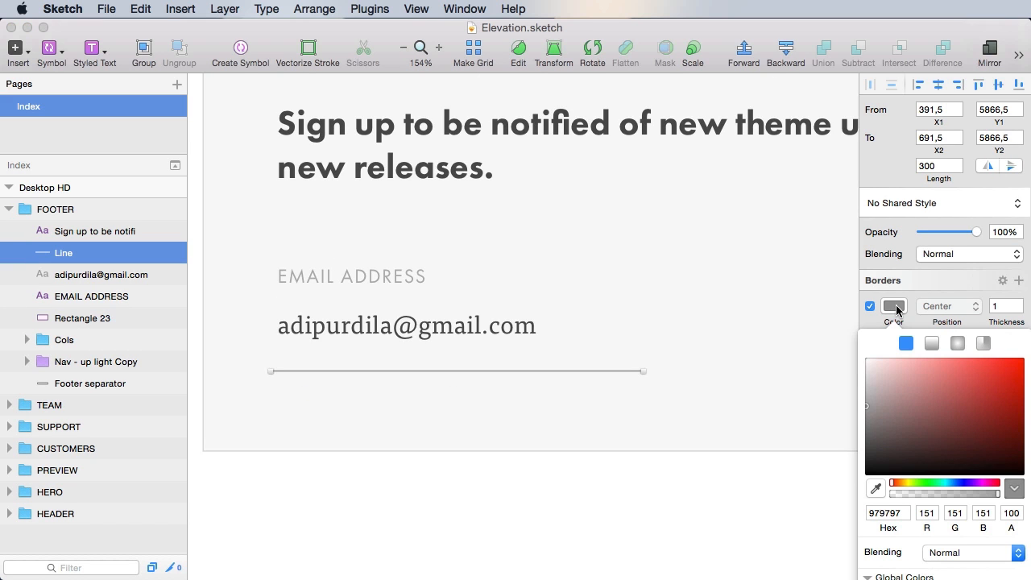
pyautogui.moveTo(867, 406); pyautogui.dragTo(867, 375)
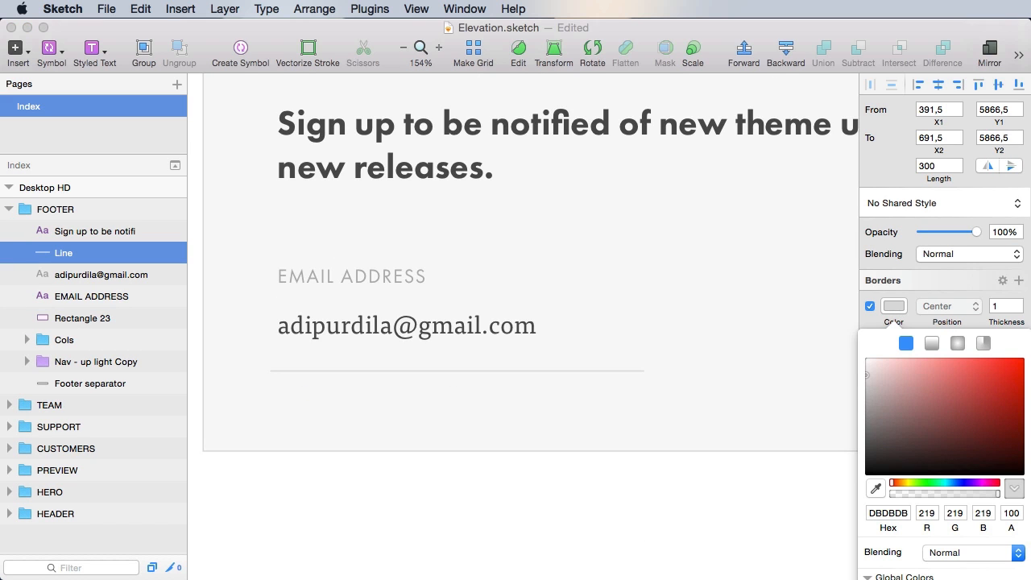
pyautogui.press('Up')
pyautogui.press('Up')
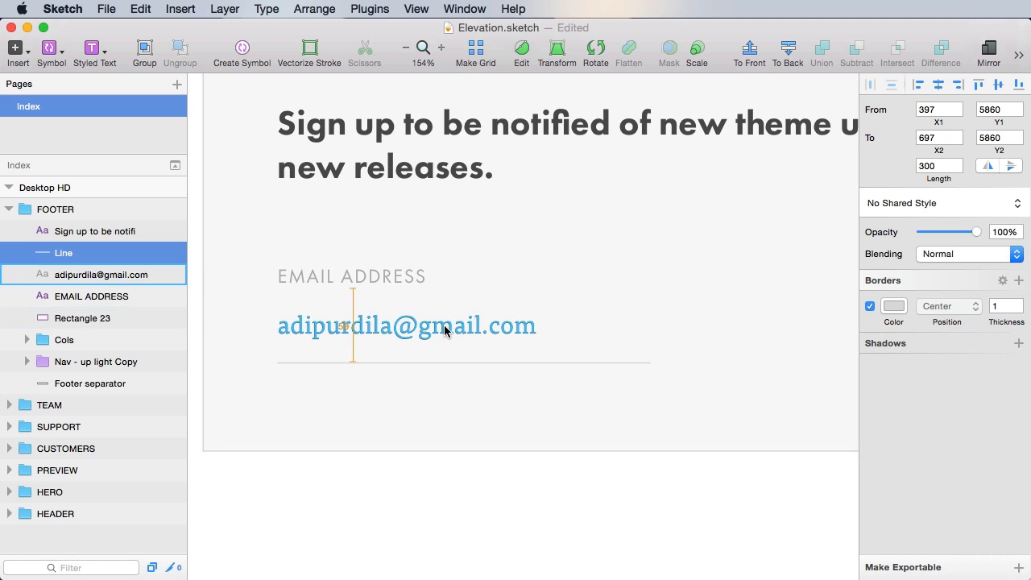
pyautogui.press('super+s')
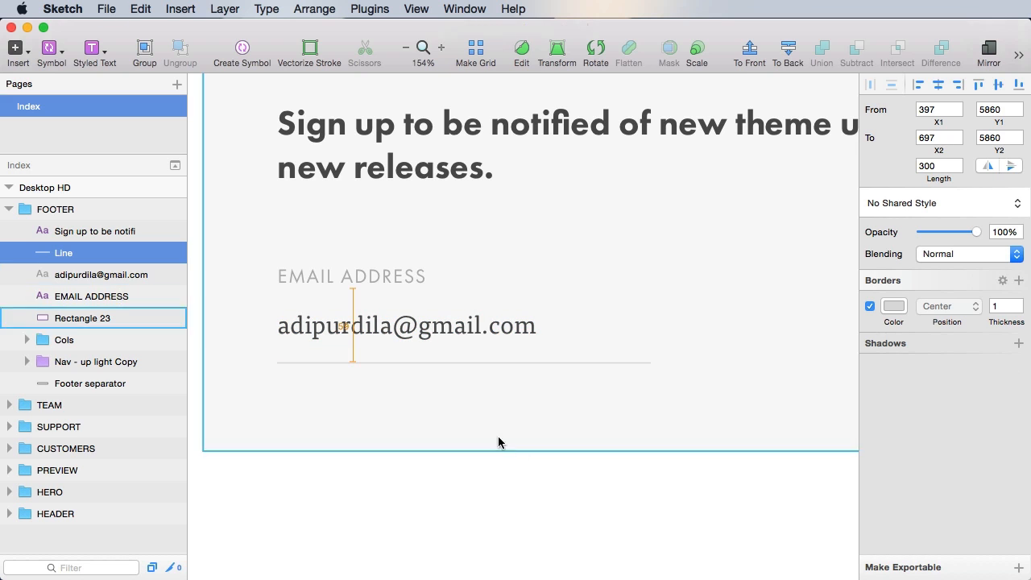
# - Change the line's length to 360 and save
pyautogui.click(502, 504)
pyautogui.click(472, 362)
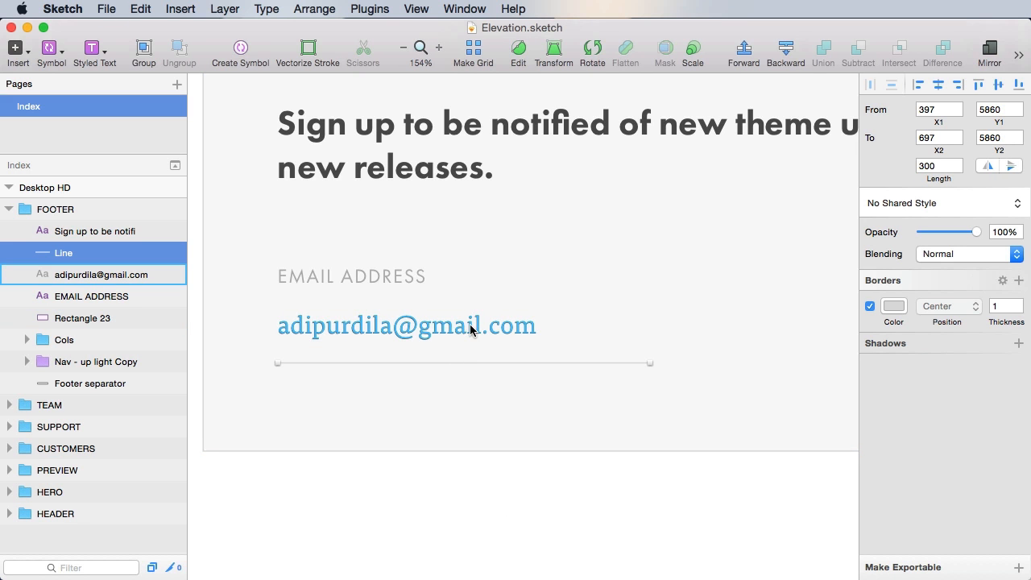
pyautogui.click(944, 166)
pyautogui.write('3')
pyautogui.press('Return')
pyautogui.press('super+s')
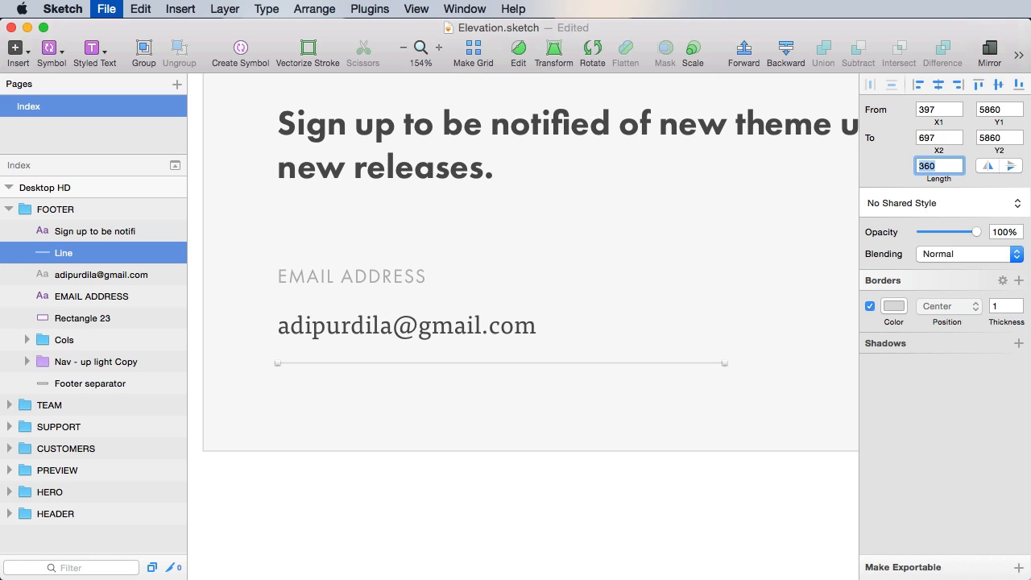
# - Check the line under the e-mail address, pan to show the signup box, and save
pyautogui.click(676, 513)
pyautogui.scroll(-2, 684, 531)
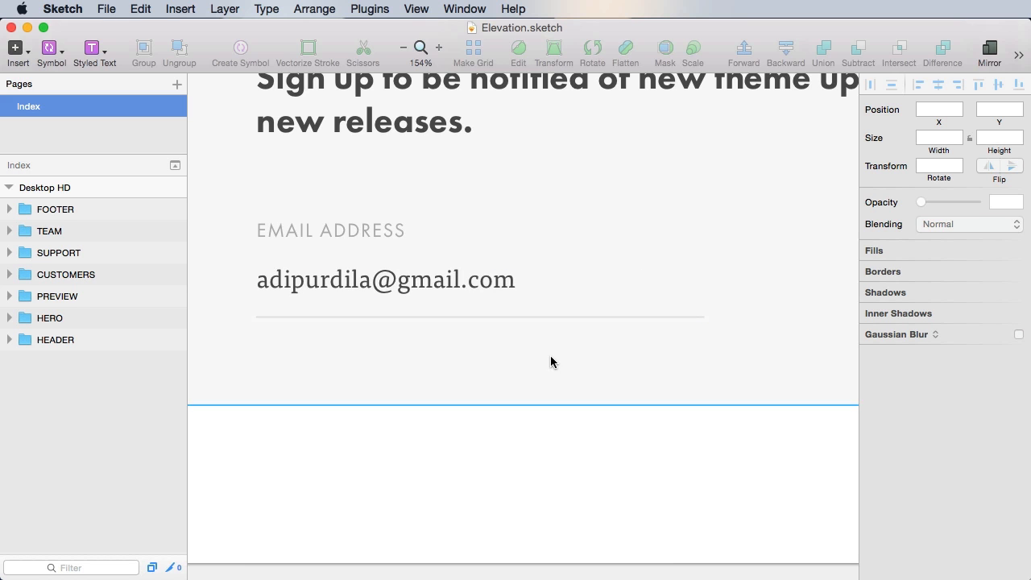
pyautogui.hscroll(2, 624, 435)
pyautogui.scroll(1, 624, 435)
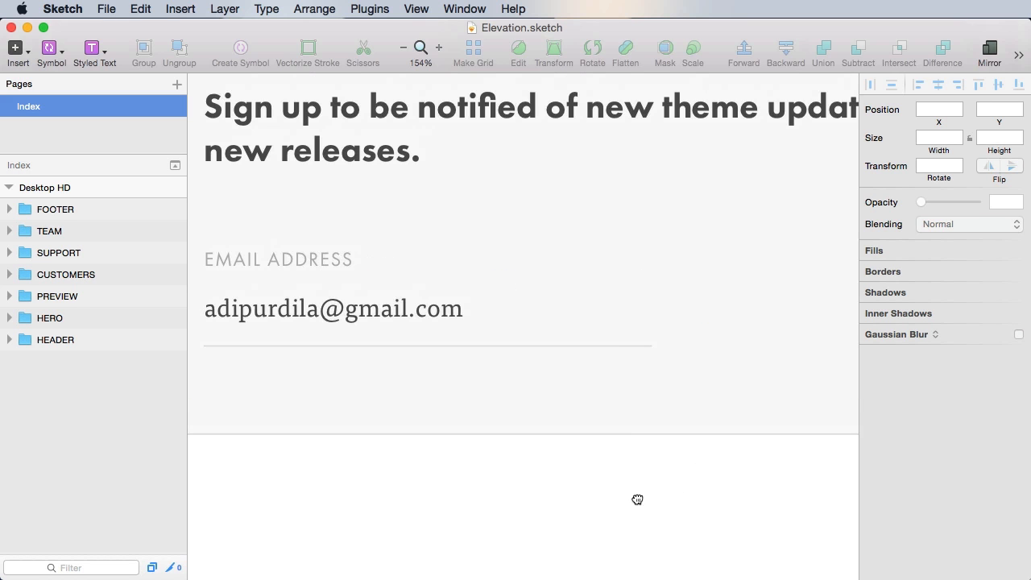
pyautogui.click(615, 347)
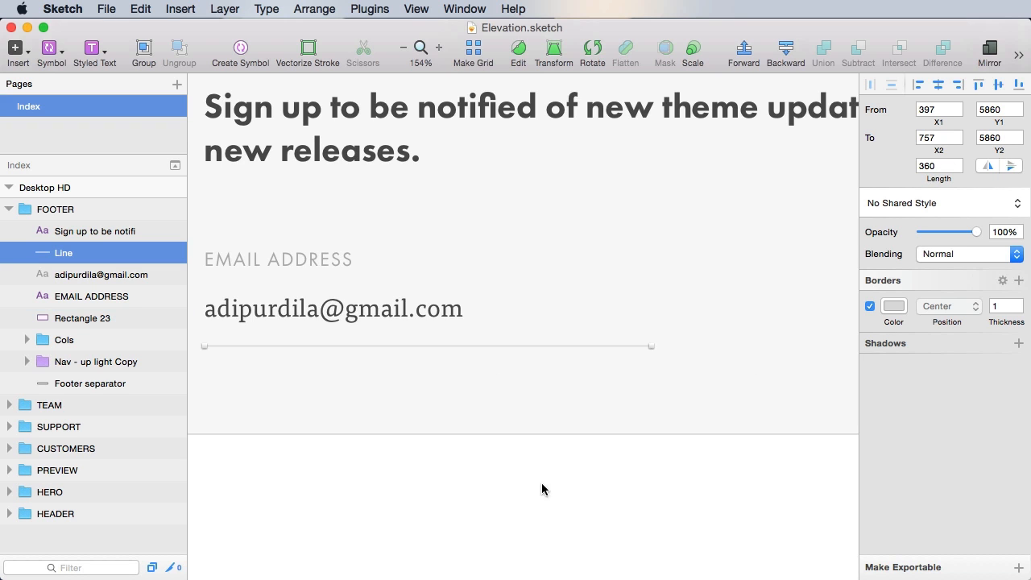
pyautogui.click(494, 498)
pyautogui.moveTo(481, 521); pyautogui.dragTo(514, 407)
pyautogui.press('super+s')
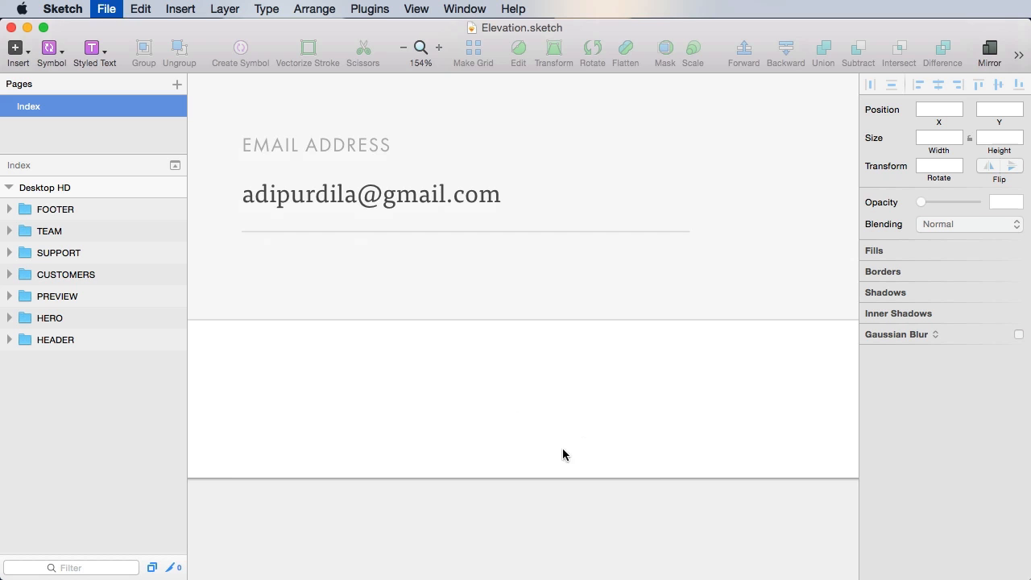
# - Drag the signup box's background rectangle taller downward and save
pyautogui.scroll(-3, 559, 338)
pyautogui.click(640, 275)
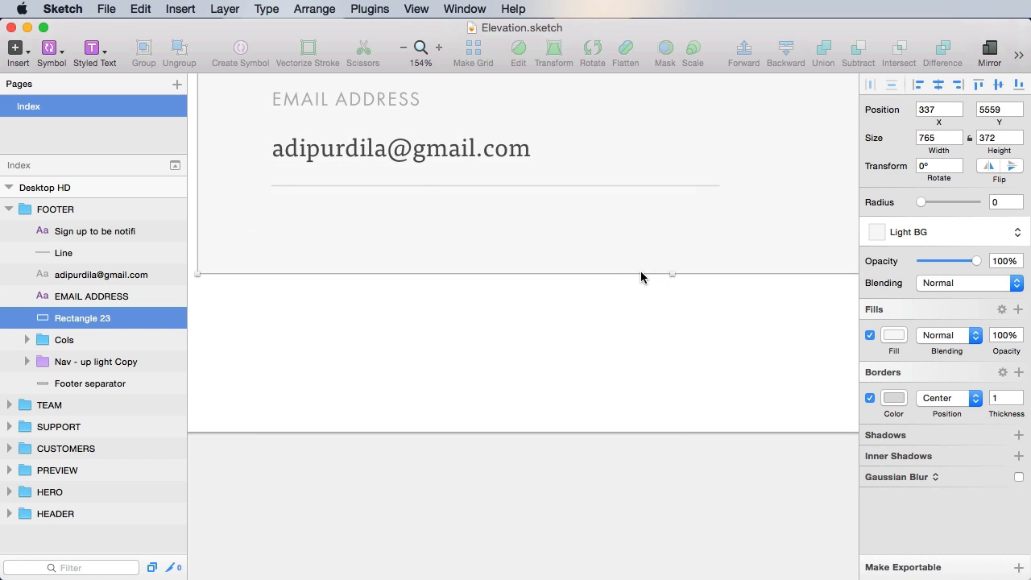
pyautogui.moveTo(670, 275); pyautogui.dragTo(672, 396)
pyautogui.click(640, 460)
pyautogui.press('super+s')
# - Insert the Btn - default secondary symbol and change its label to SIGN UP
pyautogui.click(456, 271)
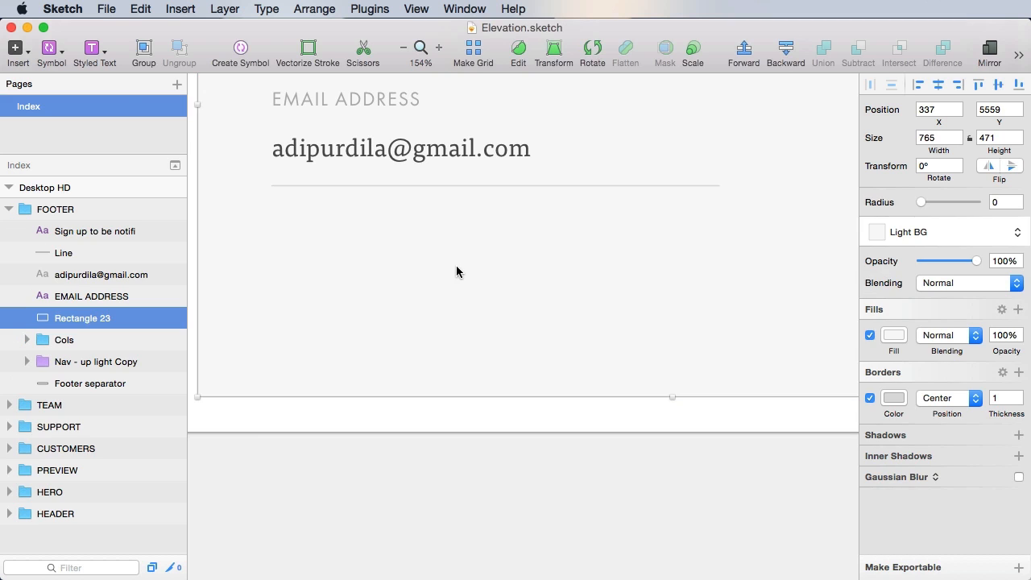
pyautogui.click(57, 51)
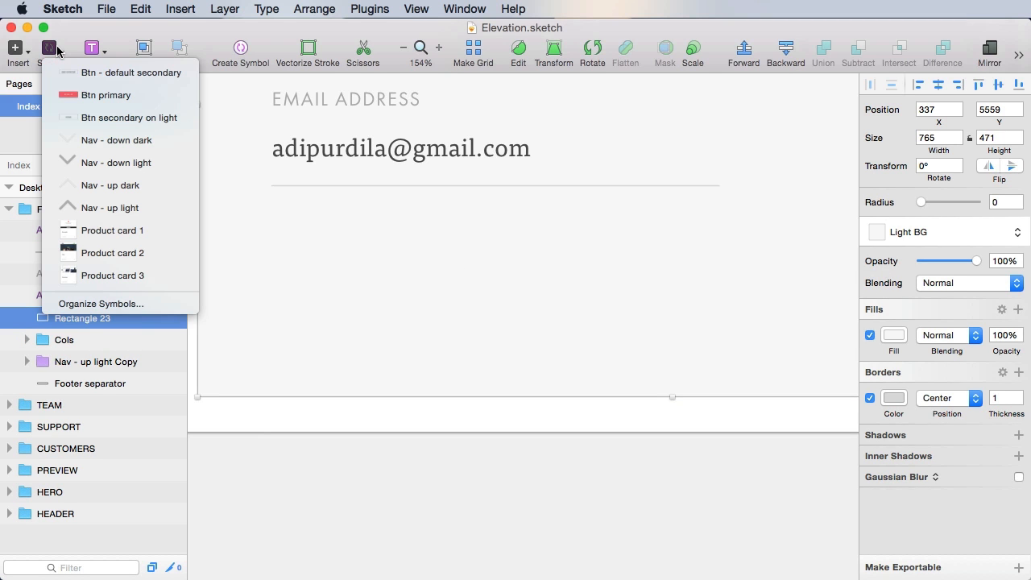
pyautogui.click(153, 79)
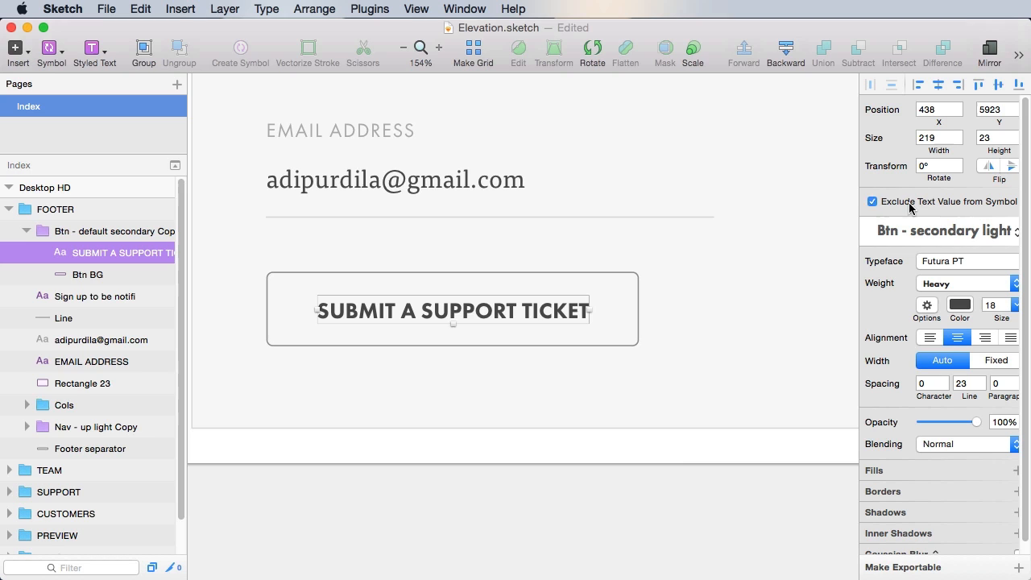
pyautogui.doubleClick(495, 312)
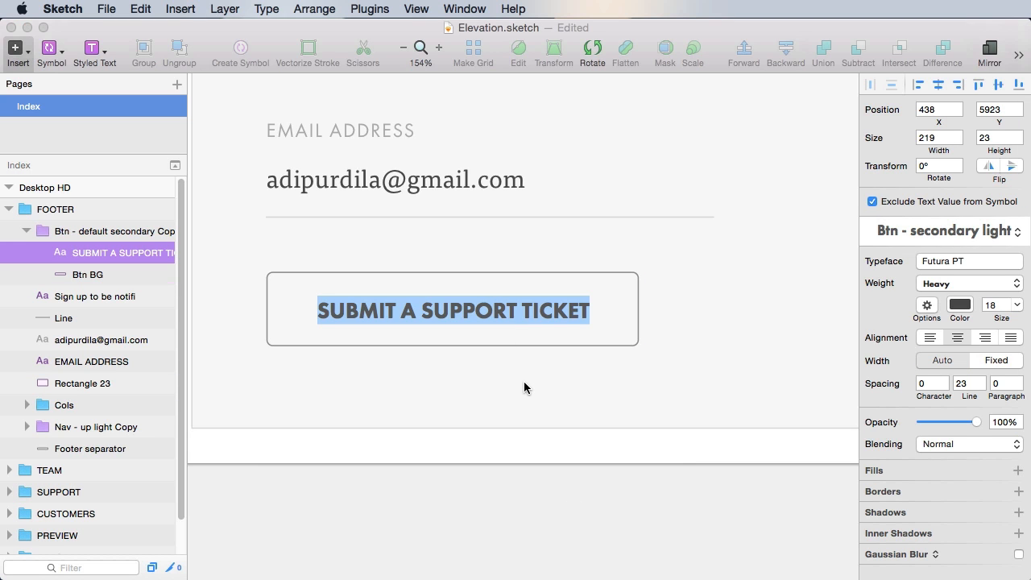
pyautogui.write('SIGN UP')
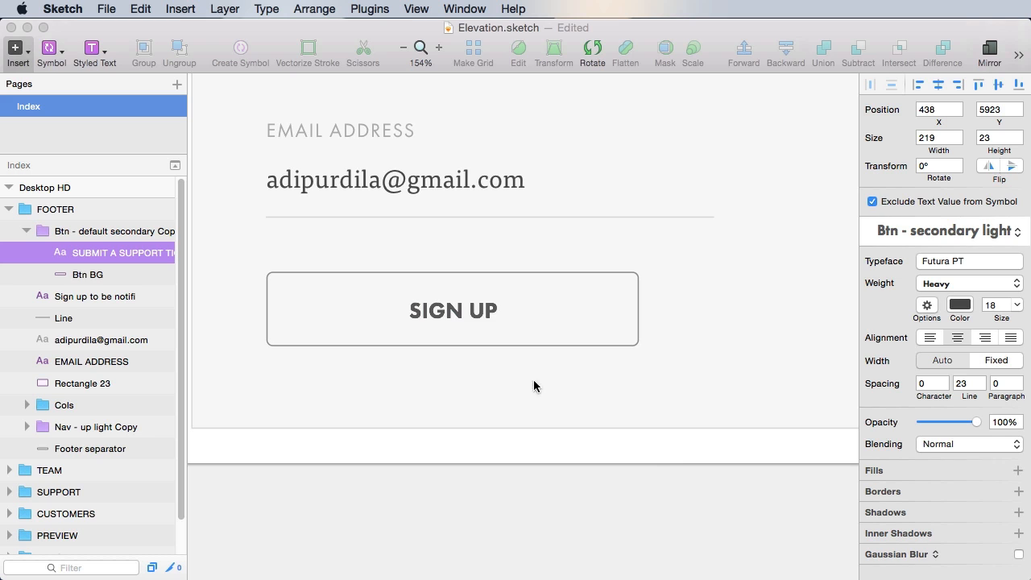
pyautogui.click(642, 497)
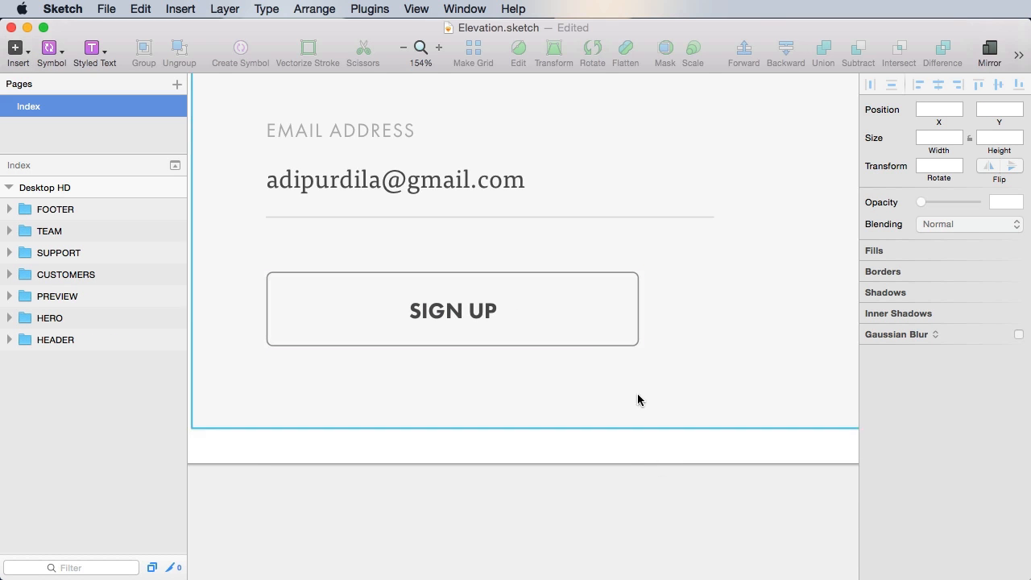
pyautogui.press('super+s')
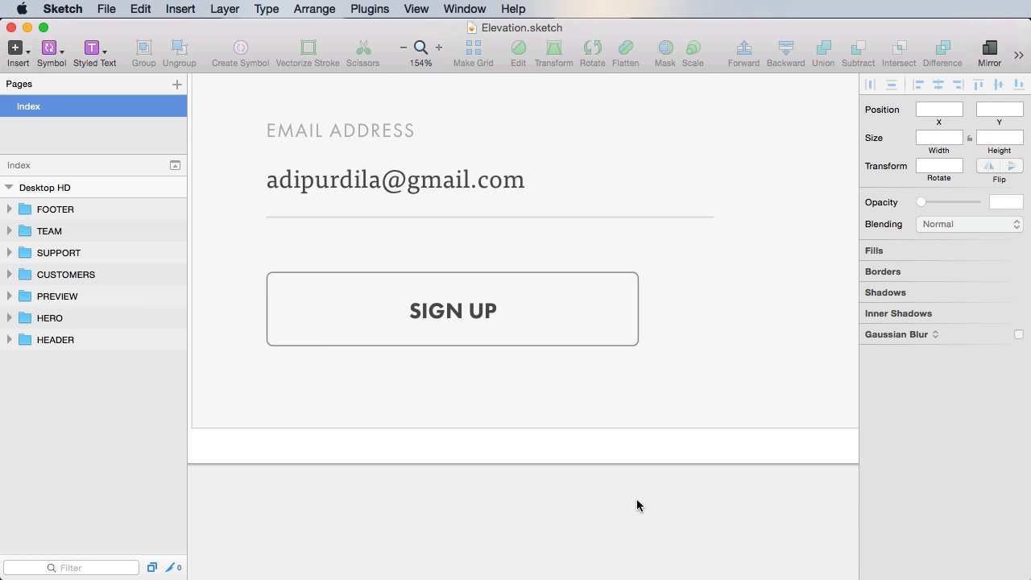
# - Move the SIGN UP button below the e-mail line and extend the background box beneath it
pyautogui.click(564, 316)
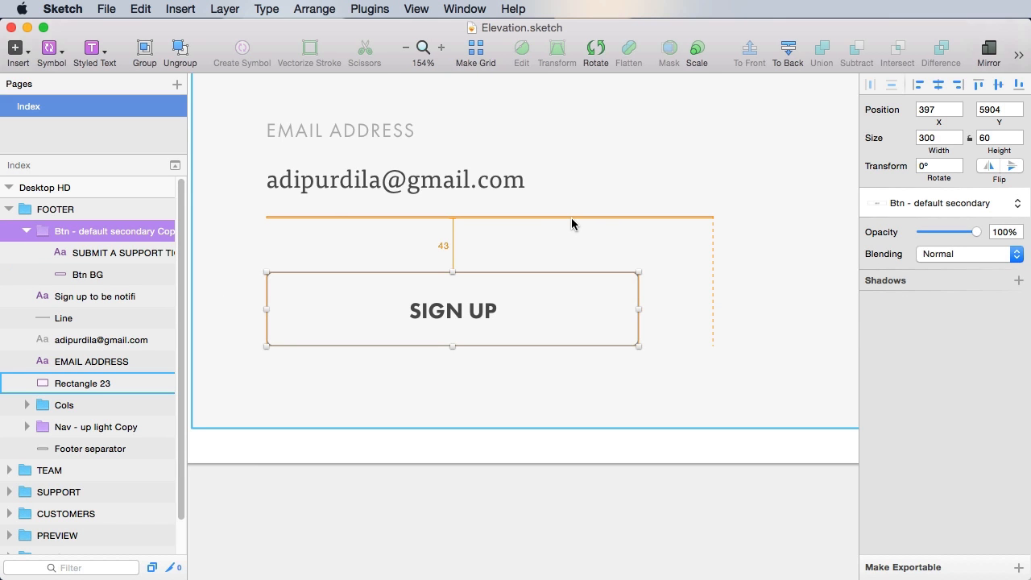
pyautogui.hotkey('shift', 'Down')
pyautogui.hotkey('shift', 'Down')
pyautogui.press('Up')
pyautogui.press('Up')
pyautogui.press('Up')
pyautogui.click(603, 260)
pyautogui.scroll(-5, 603, 260)
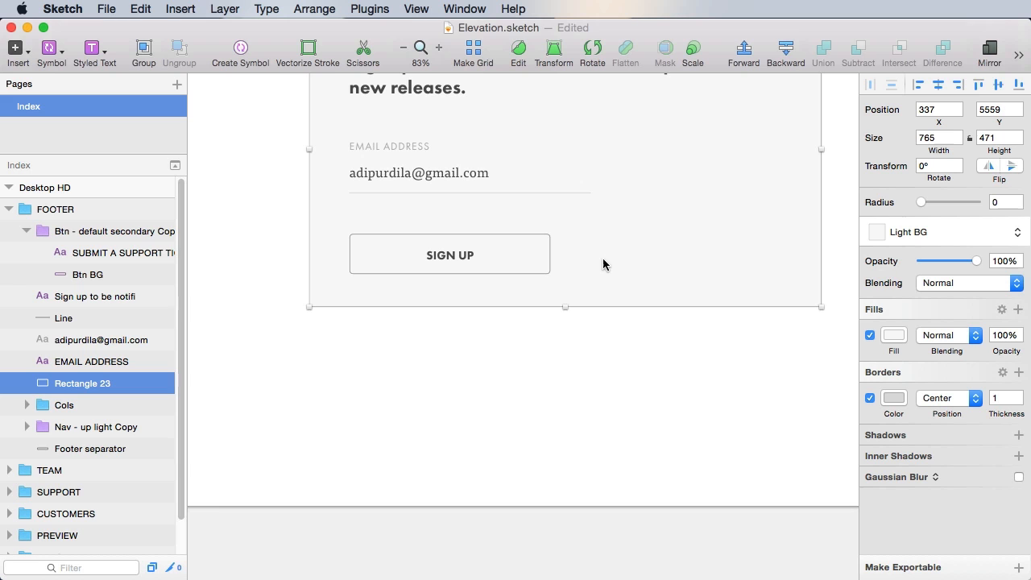
pyautogui.moveTo(565, 307); pyautogui.dragTo(567, 361)
pyautogui.press('alt')
pyautogui.press('Escape')
# - Zoom in on the SIGN UP button and select it
pyautogui.scroll(3, 522, 338)
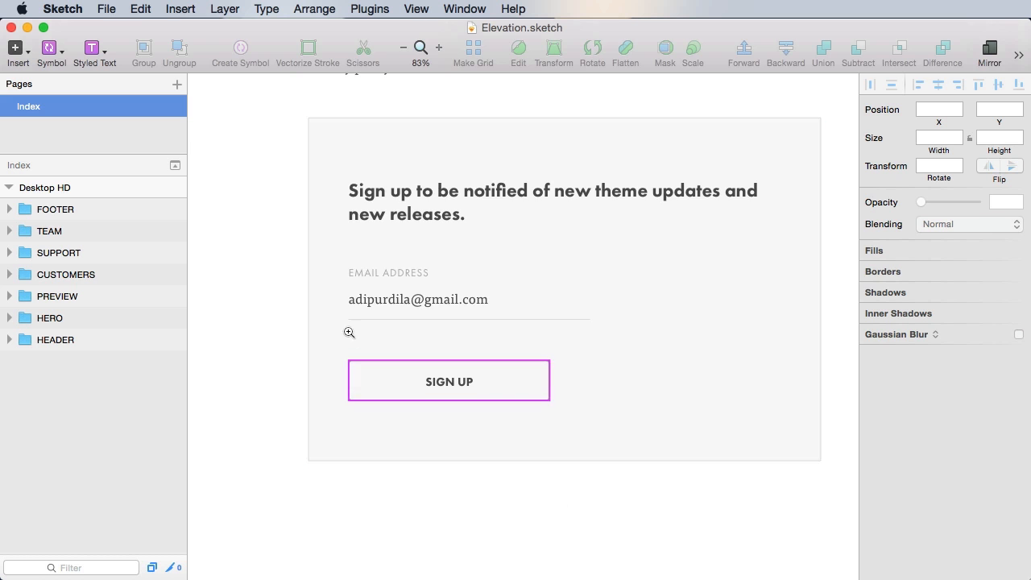
pyautogui.press('z')
pyautogui.moveTo(349, 338); pyautogui.dragTo(572, 464)
pyautogui.click(603, 285)
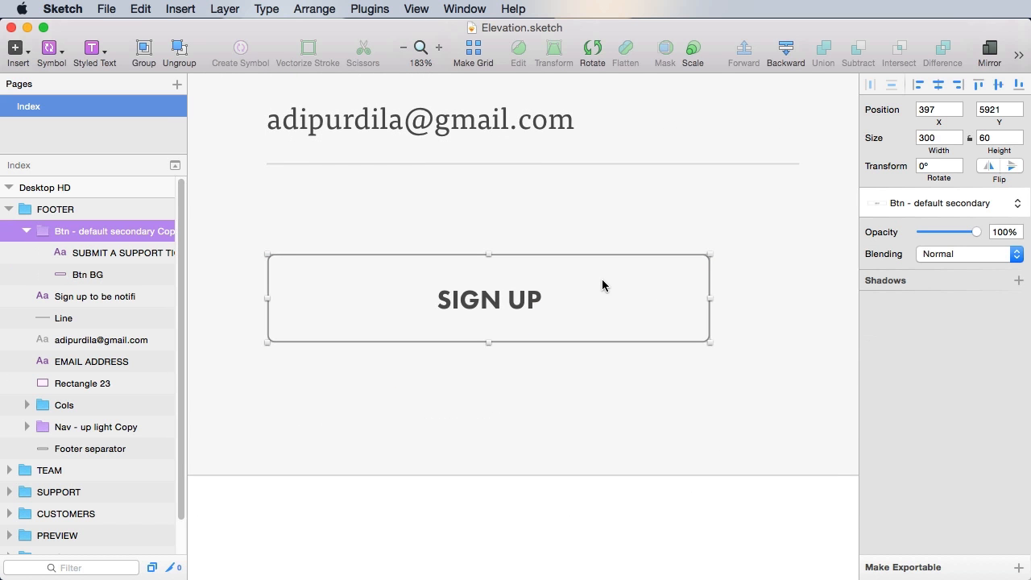
# - Detach the SIGN UP button from its shared symbol by setting it to No Symbol
pyautogui.click(935, 205)
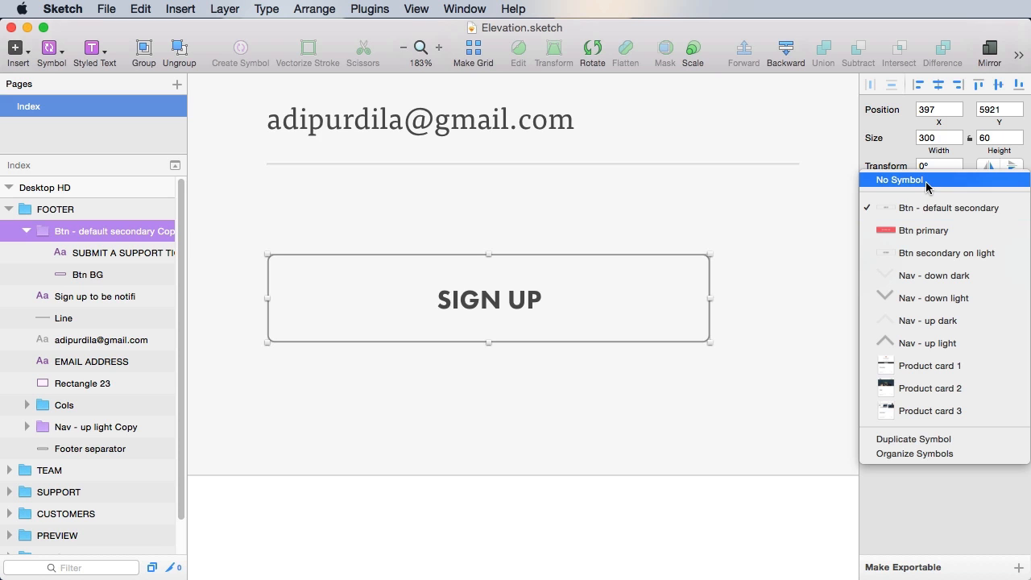
pyautogui.click(926, 181)
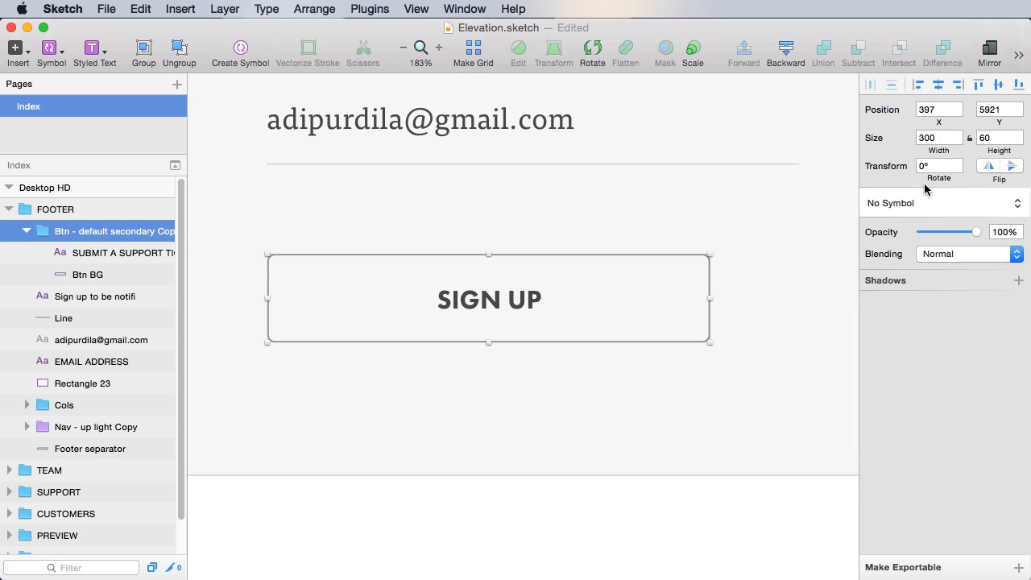
pyautogui.click(916, 204)
pyautogui.click(727, 508)
# - Create a new symbol from the button named 'Btn - default secondary short'
pyautogui.click(250, 64)
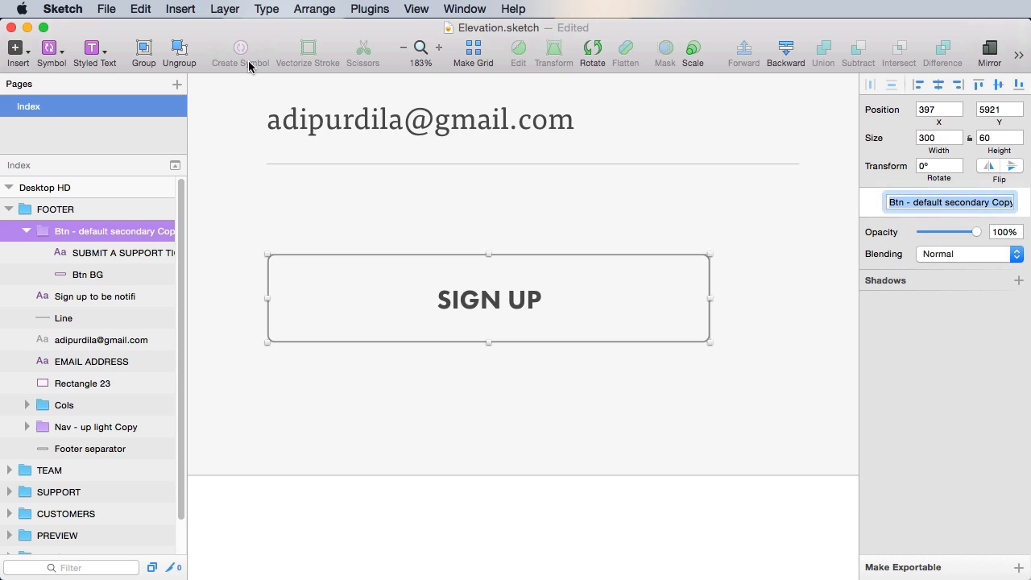
pyautogui.press('Right')
pyautogui.hotkey('alt', 'shift', 'Left')
pyautogui.write('sg')
pyautogui.press('BackSpace')
pyautogui.write('hort')
pyautogui.press('Return')
pyautogui.press('Escape')
# - Set the button background's width to 150 and save
pyautogui.keyDown('super'); pyautogui.click(696, 324); pyautogui.keyUp('super')
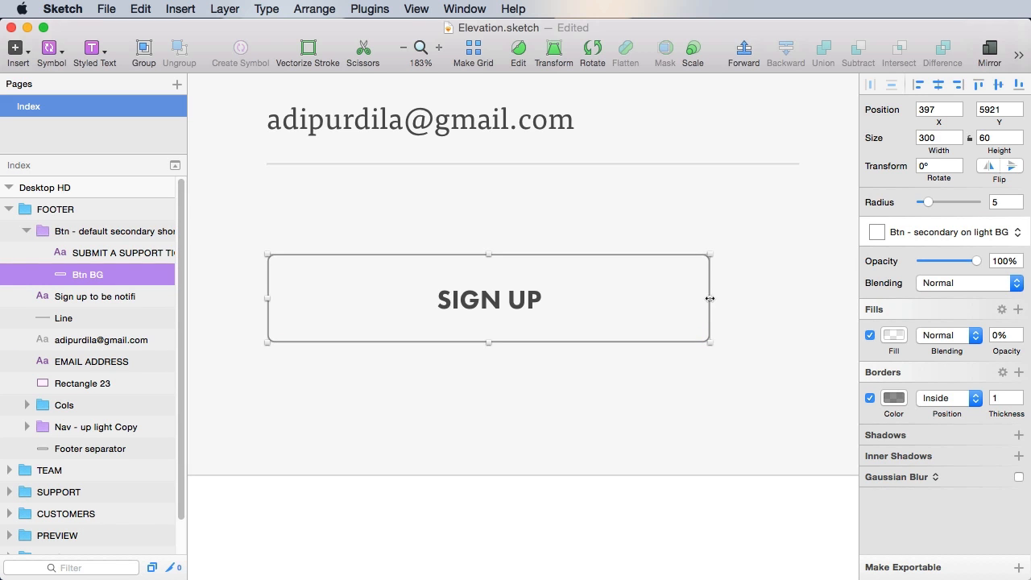
pyautogui.moveTo(706, 301); pyautogui.dragTo(491, 303)
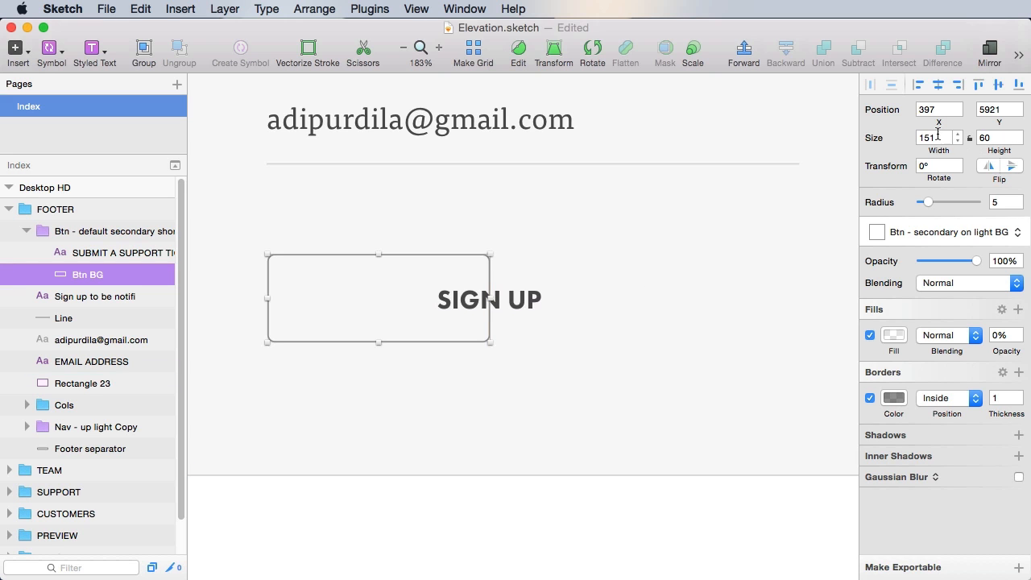
pyautogui.click(940, 139)
pyautogui.write('150')
pyautogui.press('Return')
pyautogui.press('super+s')
# - Centre the SIGN UP label horizontally and vertically on the background, then save
pyautogui.click(531, 305)
pyautogui.moveTo(528, 304); pyautogui.dragTo(417, 303)
pyautogui.press('super+a')
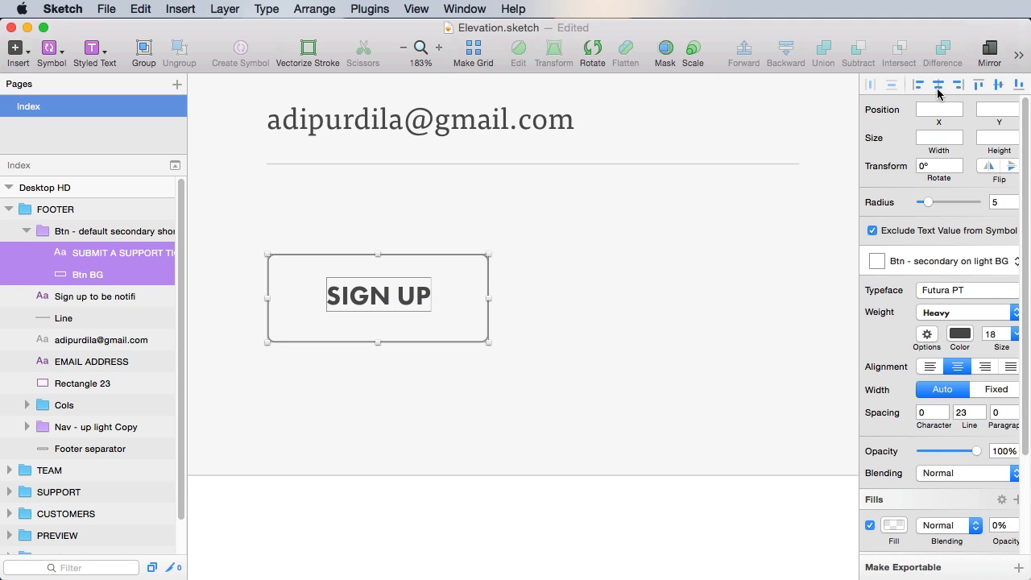
pyautogui.click(999, 85)
pyautogui.click(572, 530)
pyautogui.press('super+s')
pyautogui.press('super+minus')
pyautogui.press('super+minus')
pyautogui.press('super+minus')
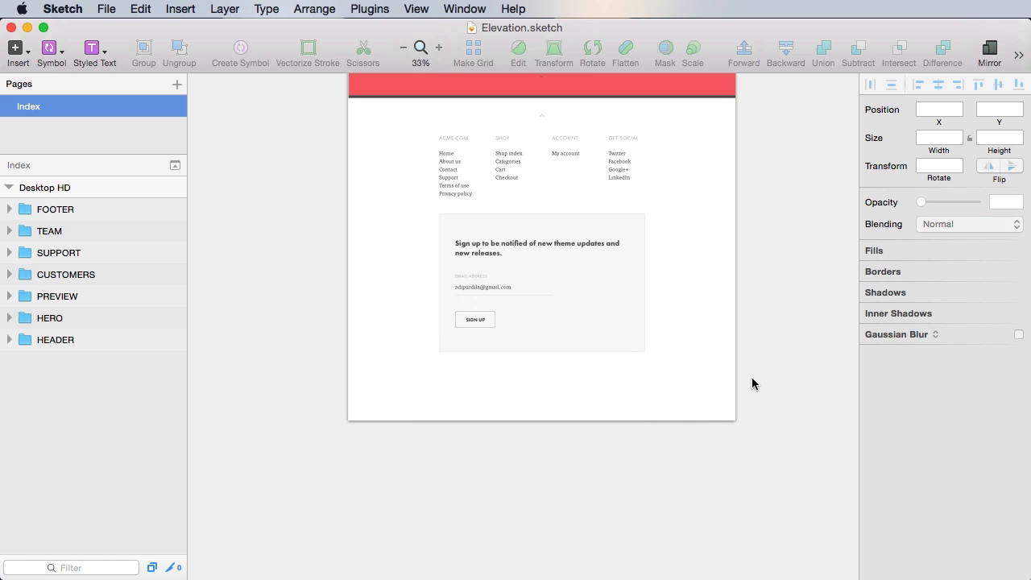
# - Set the copyright text to Tisa Pro Regular at size 20
pyautogui.scroll(-3, 668, 382)
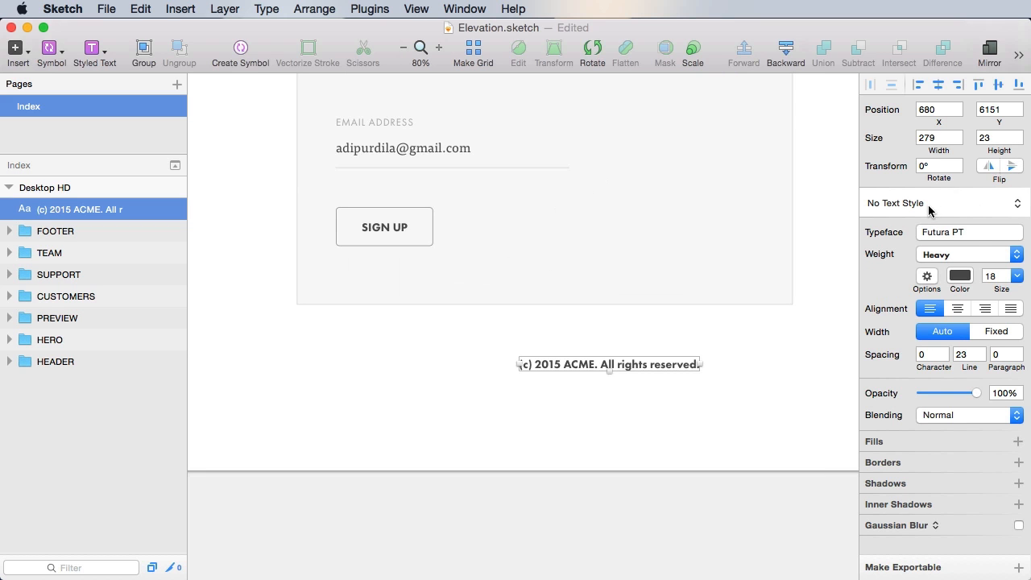
pyautogui.click(964, 233)
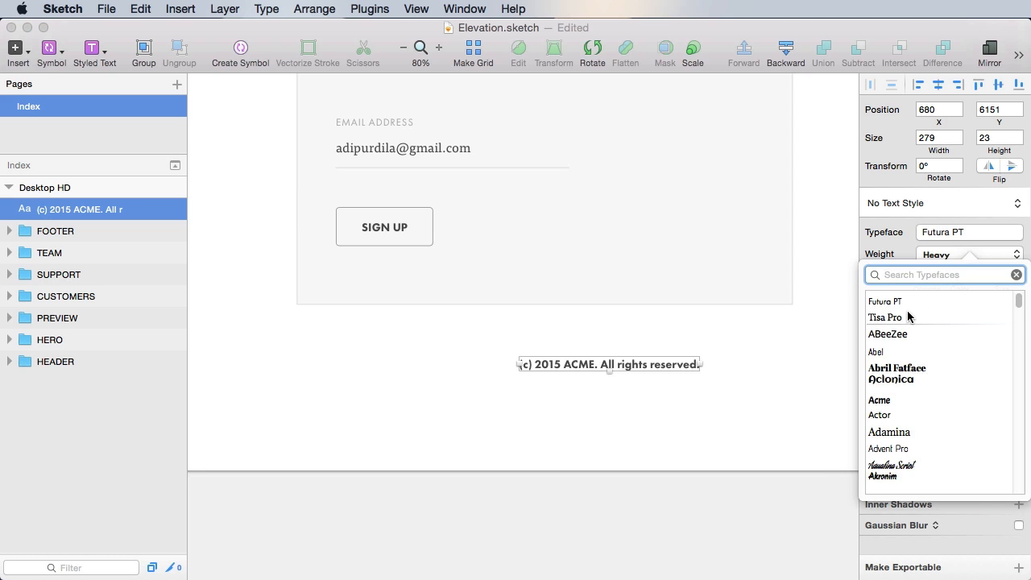
pyautogui.click(917, 318)
pyautogui.click(923, 255)
pyautogui.click(938, 223)
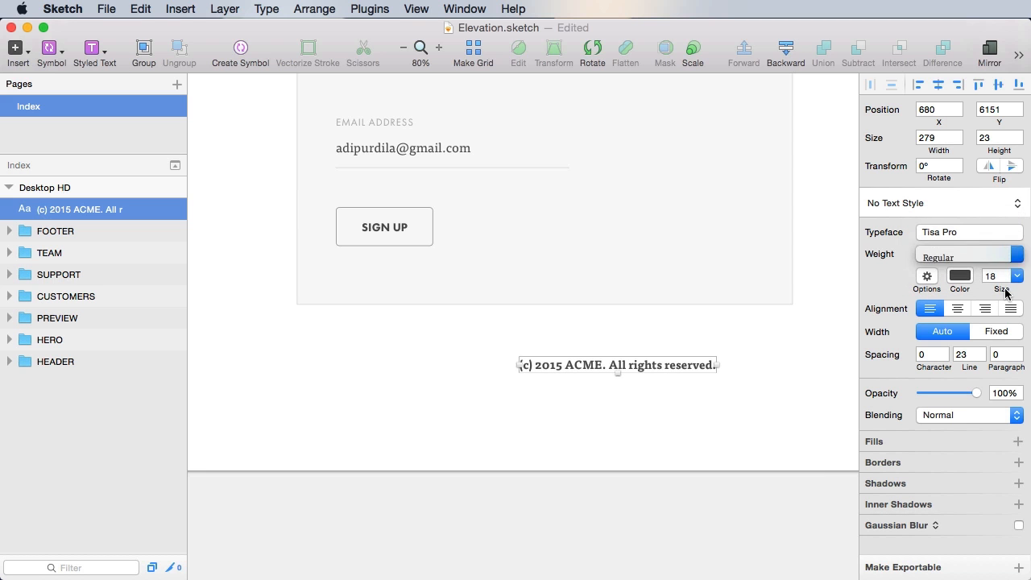
pyautogui.click(990, 275)
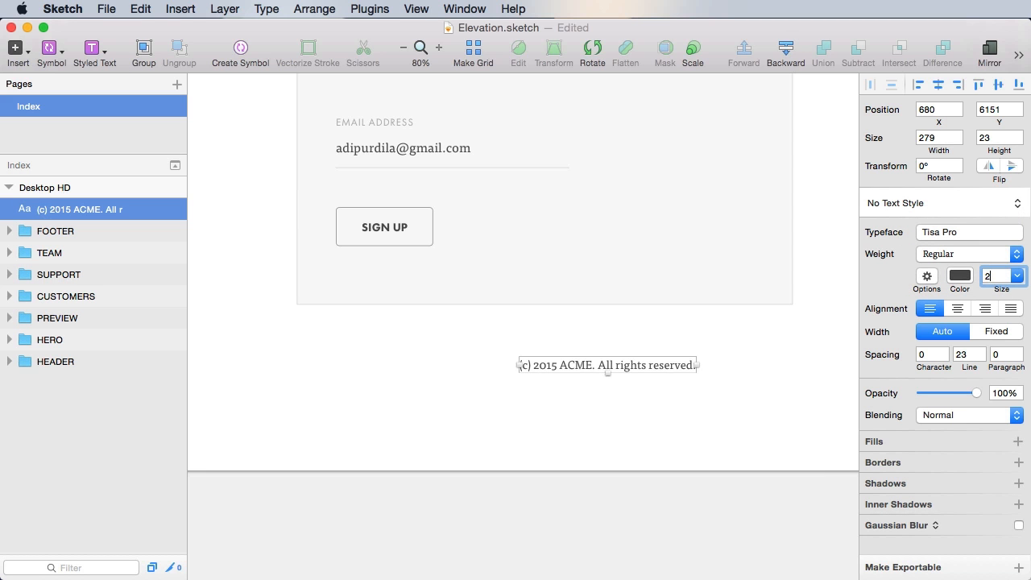
pyautogui.write('20')
pyautogui.press('Return')
# - Centre the copyright line on the page with centred text, move it 10 px lower, and save
pyautogui.click(938, 85)
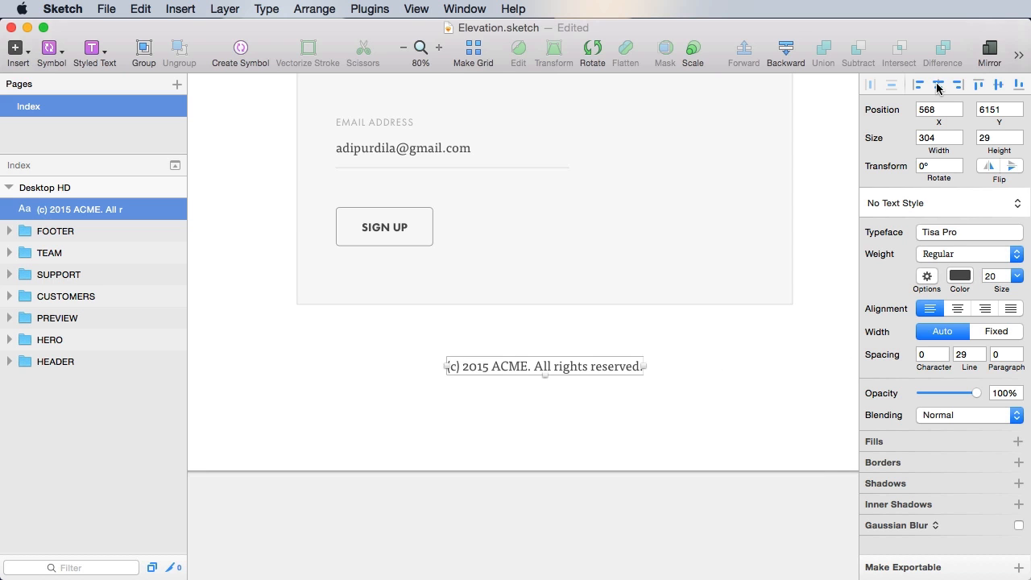
pyautogui.click(958, 309)
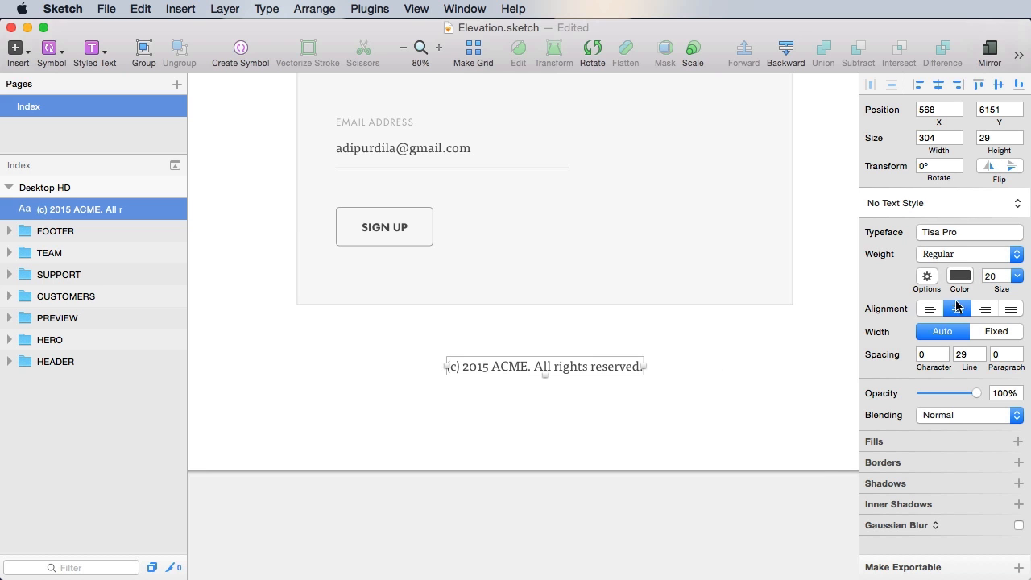
pyautogui.click(712, 413)
pyautogui.scroll(2, 685, 411)
pyautogui.hscroll(-2, 685, 411)
pyautogui.click(623, 408)
pyautogui.press('alt')
pyautogui.hotkey('shift', 'Down')
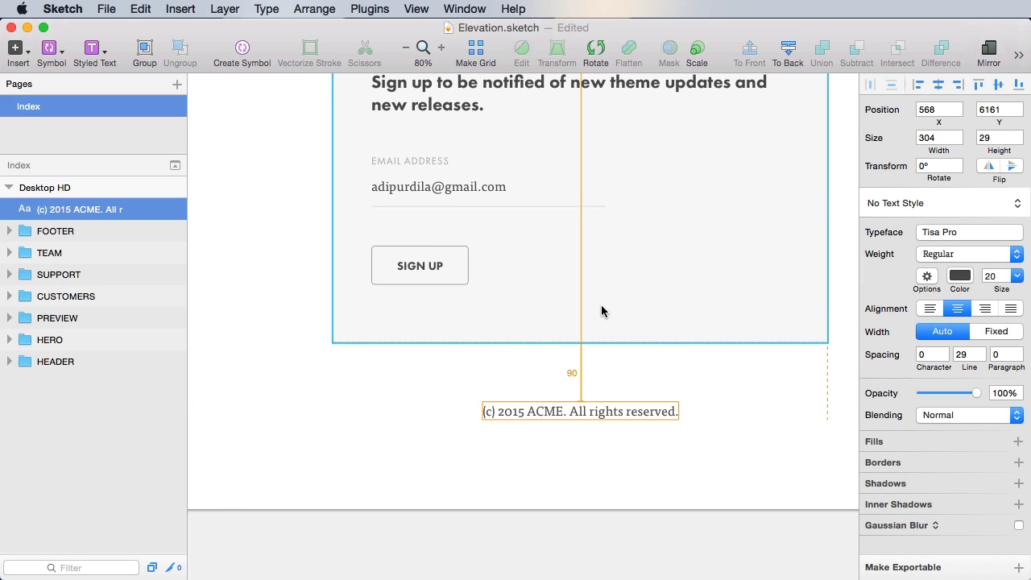
pyautogui.press('super+s')
# - Move the copyright text layer into the FOOTER group
pyautogui.click(652, 489)
pyautogui.moveTo(713, 449); pyautogui.dragTo(654, 545)
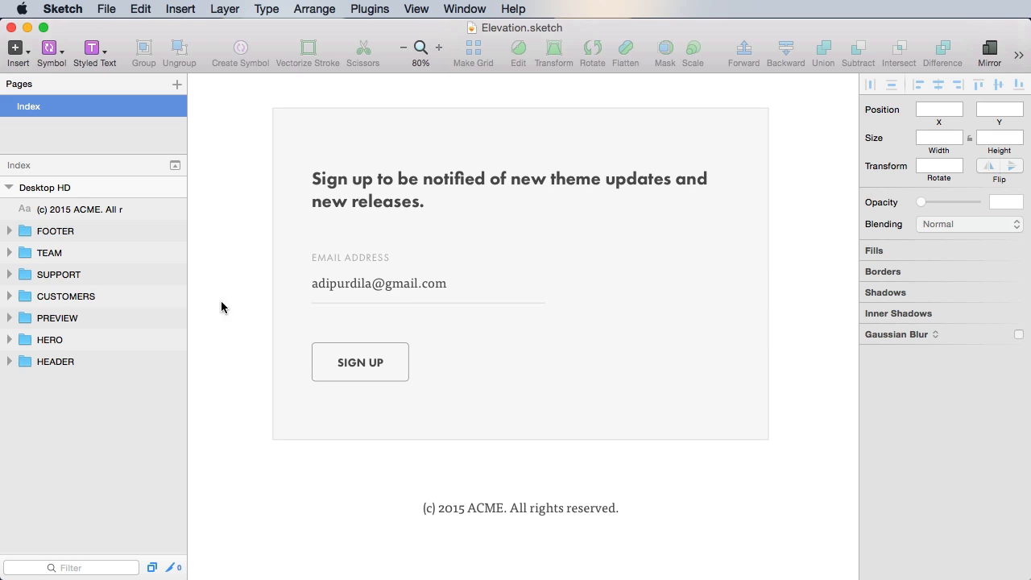
pyautogui.click(91, 212)
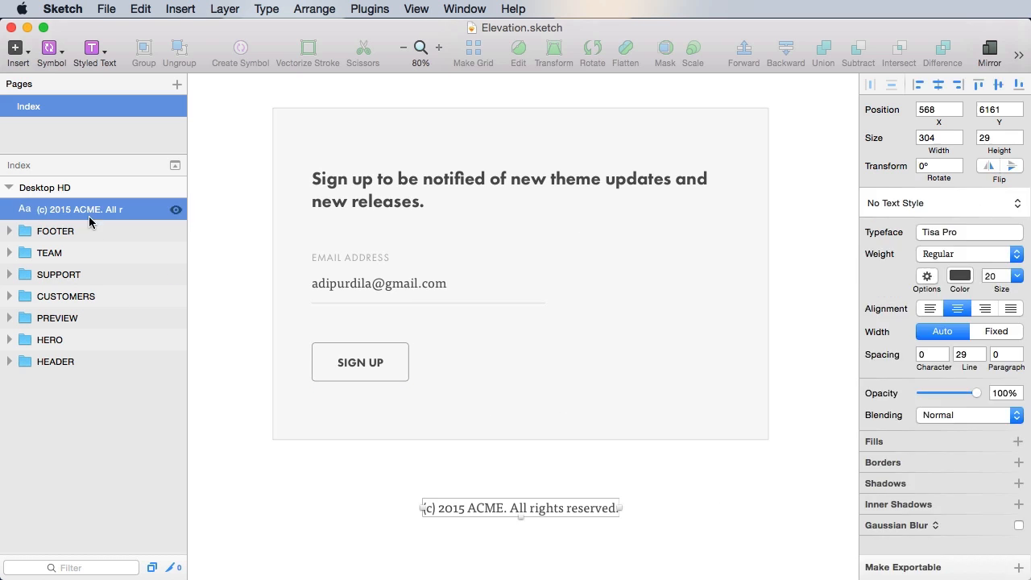
pyautogui.moveTo(88, 214); pyautogui.dragTo(60, 227)
pyautogui.click(707, 549)
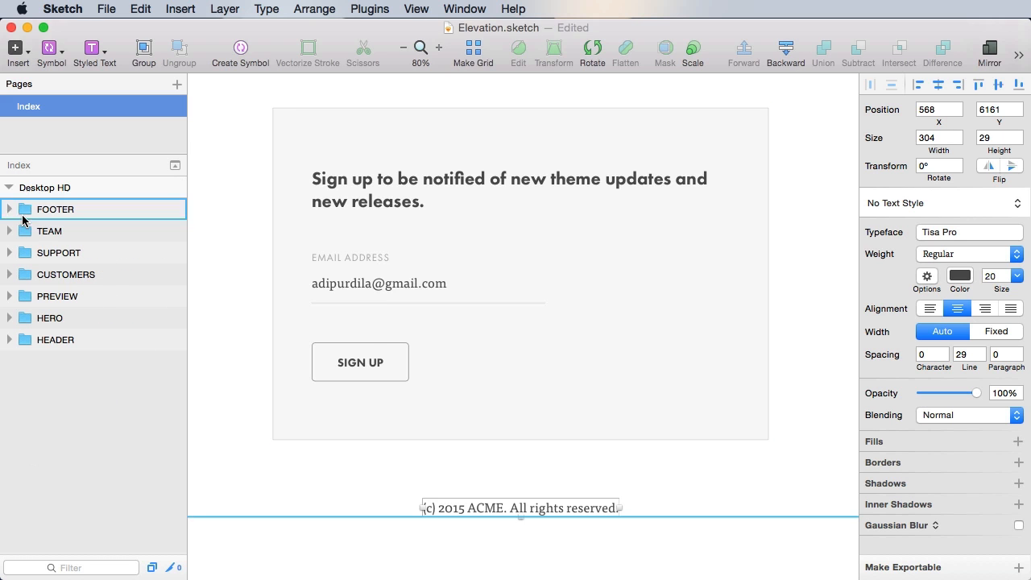
# - Zoom in closely on the bottom edge of the header
pyautogui.scroll(-1, 707, 548)
pyautogui.press('super+1')
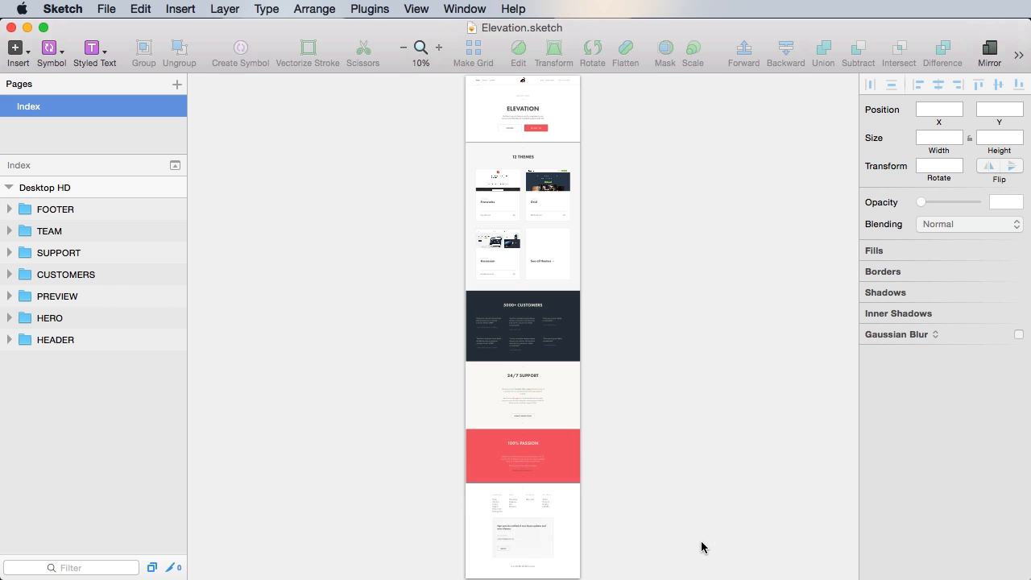
pyautogui.moveTo(691, 251)
pyautogui.mouseDown()
pyautogui.moveTo(691, 438)
pyautogui.moveTo(702, 376)
pyautogui.mouseUp()
pyautogui.press('z')
pyautogui.moveTo(460, 172)
pyautogui.mouseDown()
pyautogui.moveTo(676, 263)
pyautogui.moveTo(621, 243)
pyautogui.mouseUp()
pyautogui.moveTo(228, 249); pyautogui.dragTo(757, 357)
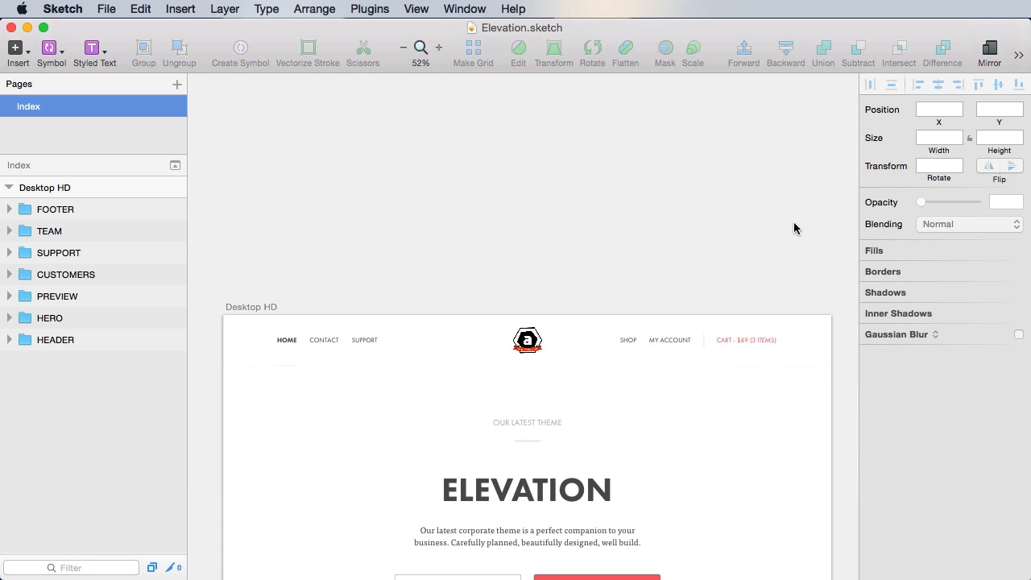
pyautogui.moveTo(637, 260); pyautogui.dragTo(648, 175)
pyautogui.press('z')
pyautogui.moveTo(262, 203); pyautogui.dragTo(541, 474)
pyautogui.press('z')
# - Bring the HEADER group in front of HERO so its shadow shows
pyautogui.click(9, 340)
pyautogui.click(87, 338)
pyautogui.click(9, 340)
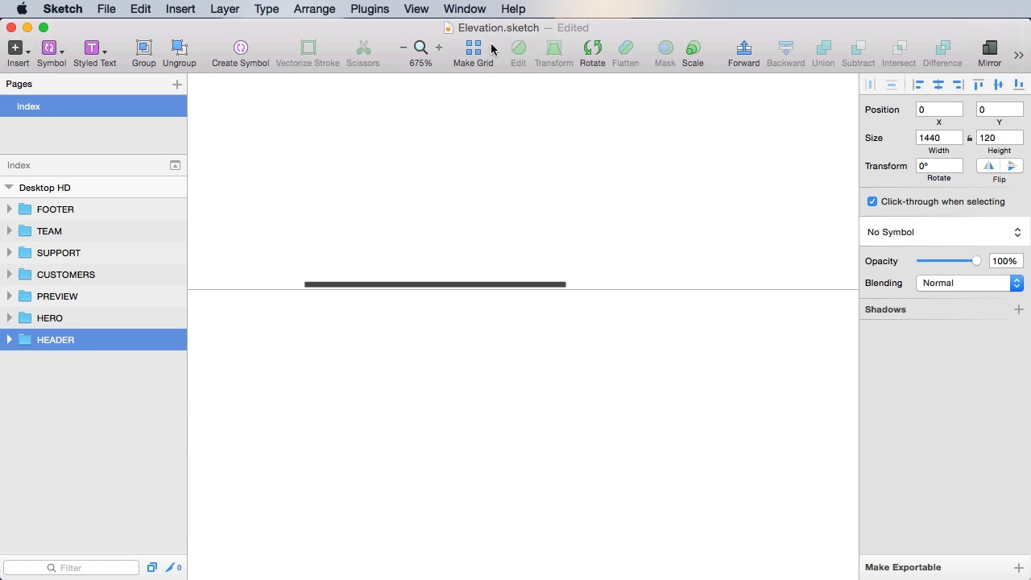
pyautogui.click(743, 55)
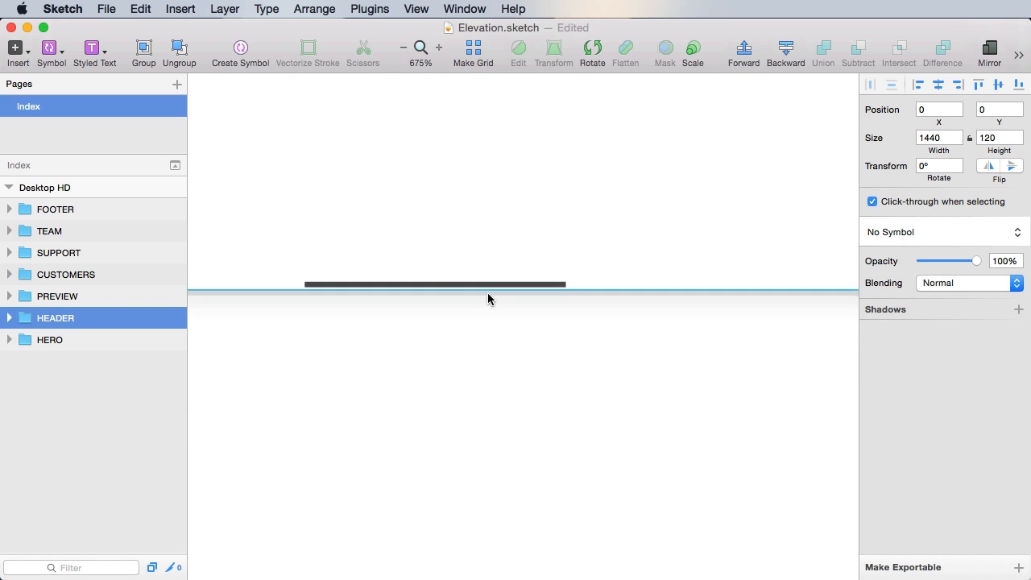
# - Move the active menu indicator line down 1 px and save the document
pyautogui.click(441, 284)
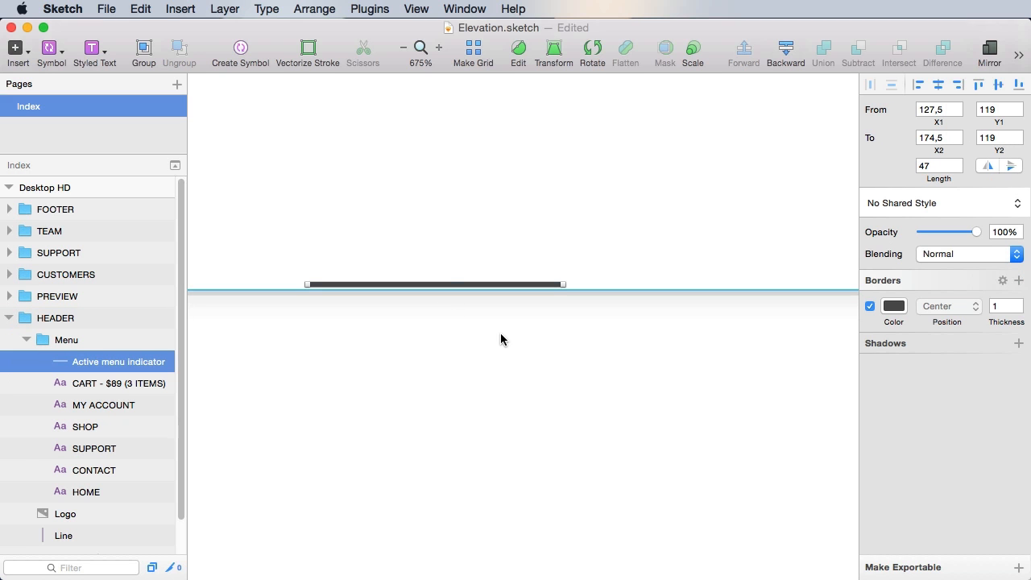
pyautogui.press('Down')
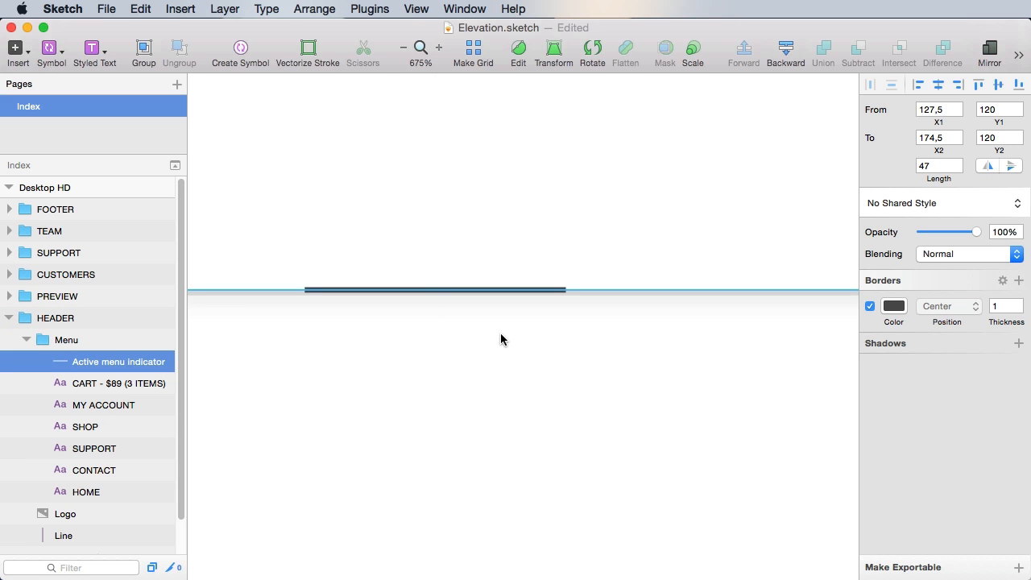
pyautogui.press('super+s')
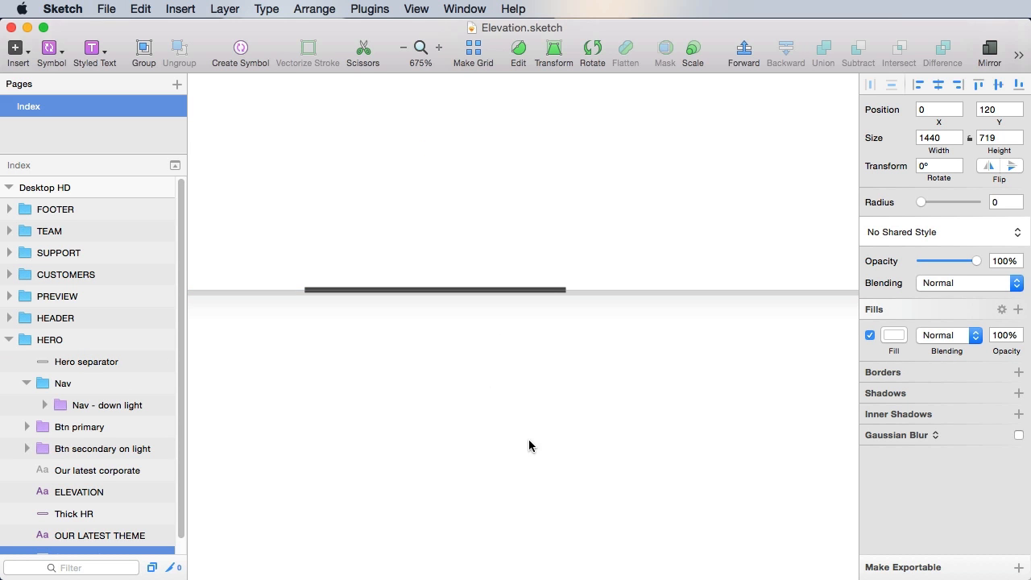
# - Inspect both ends of the indicator line up close, then return to actual size
pyautogui.press('z')
pyautogui.moveTo(279, 244); pyautogui.dragTo(573, 410)
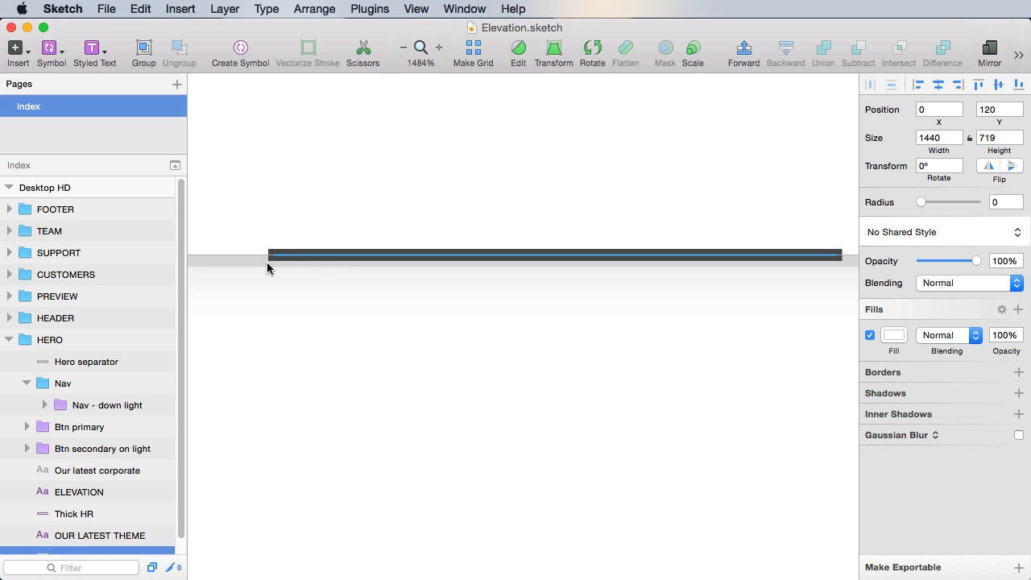
pyautogui.press('space')
pyautogui.moveTo(725, 365); pyautogui.dragTo(766, 388)
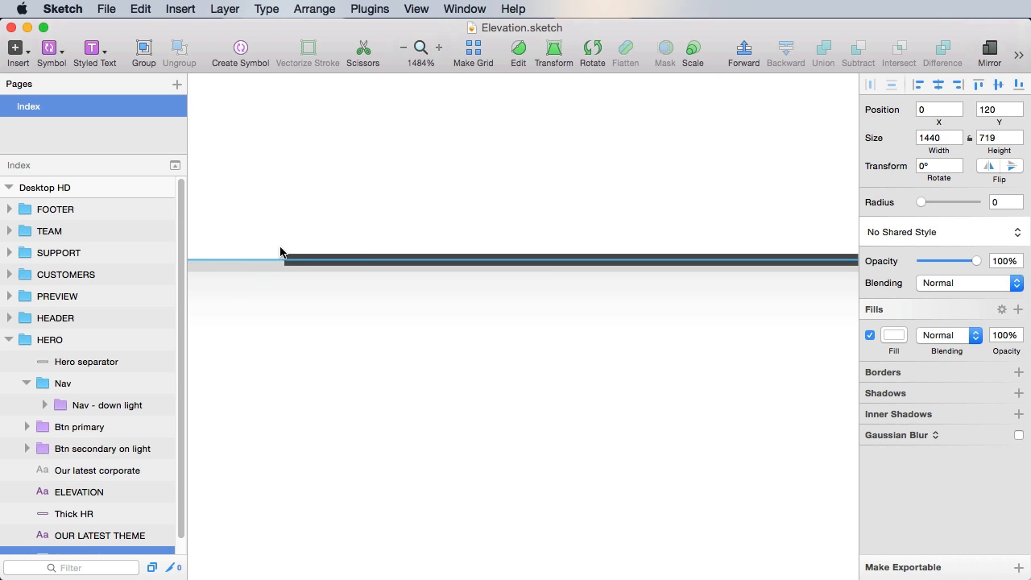
pyautogui.press('space')
pyautogui.moveTo(566, 334); pyautogui.dragTo(388, 334)
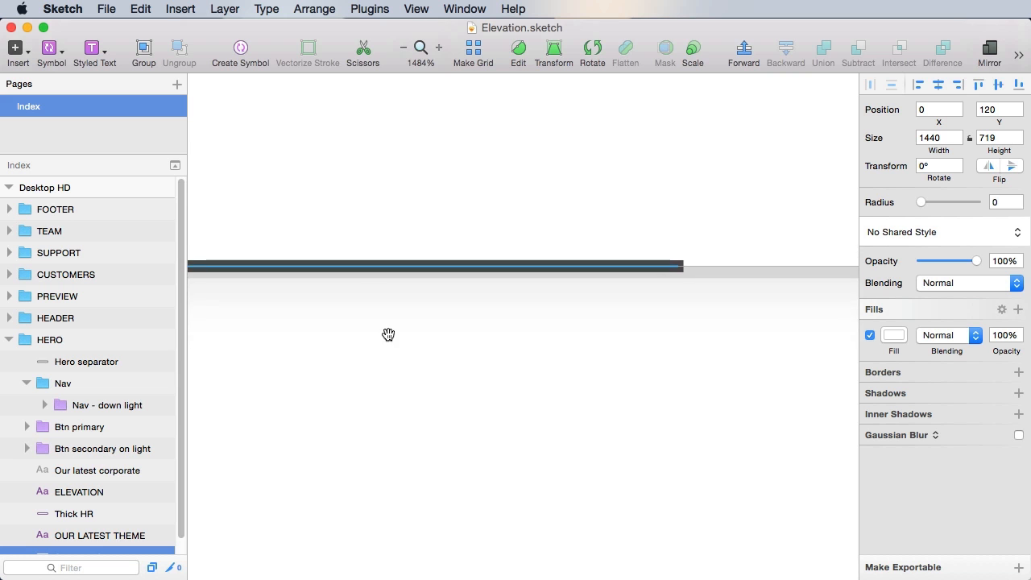
pyautogui.press('super+0')
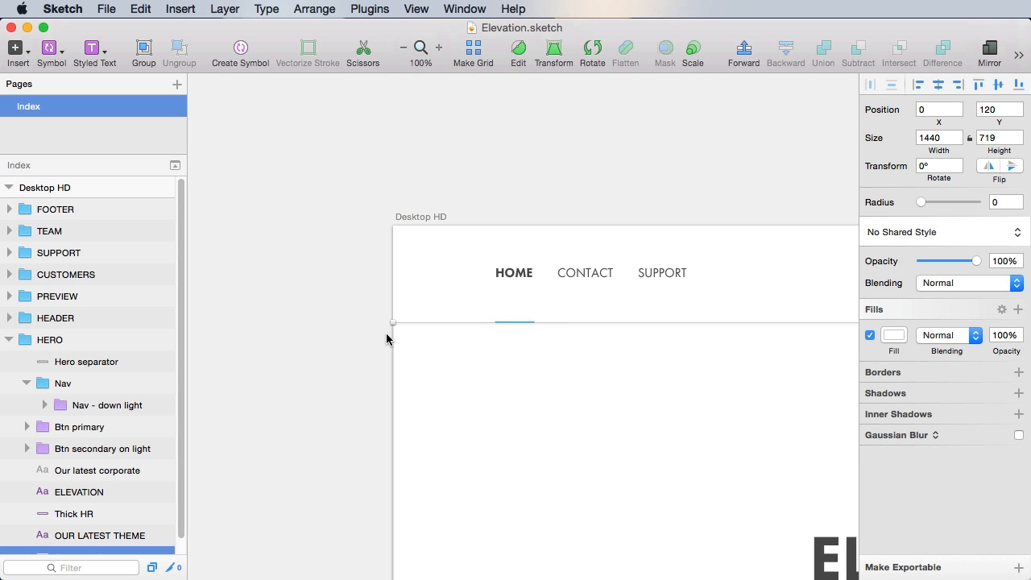
pyautogui.click(387, 341)
pyautogui.hscroll(10, 516, 237)
pyautogui.scroll(-8, 516, 237)
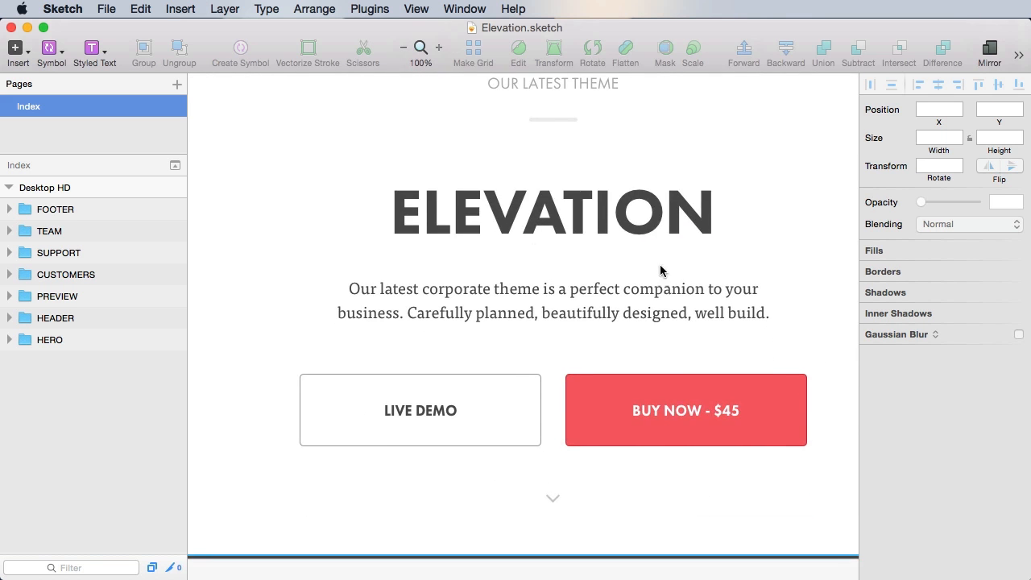
pyautogui.press('super+minus')
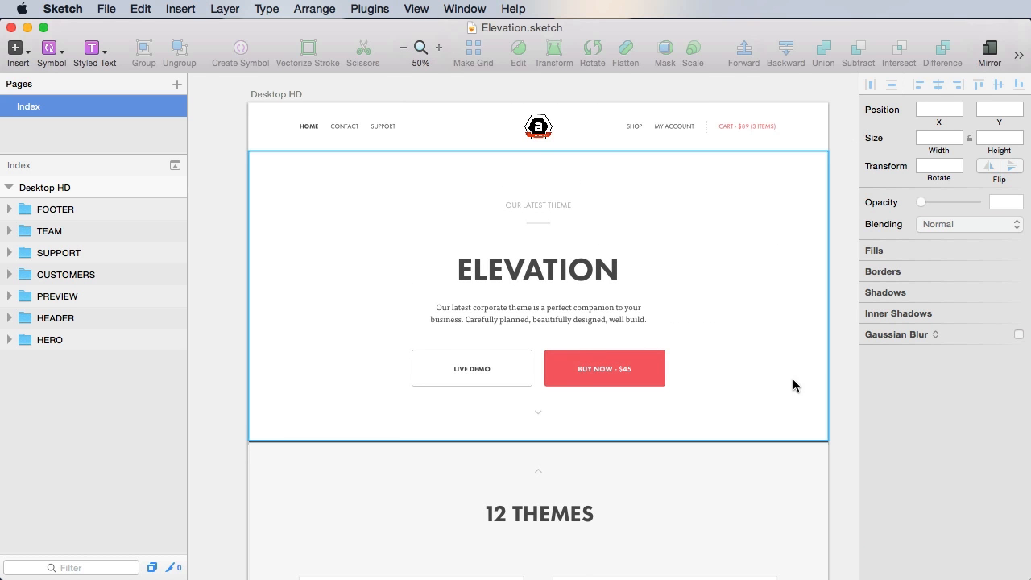
pyautogui.scroll(-10, 794, 384)
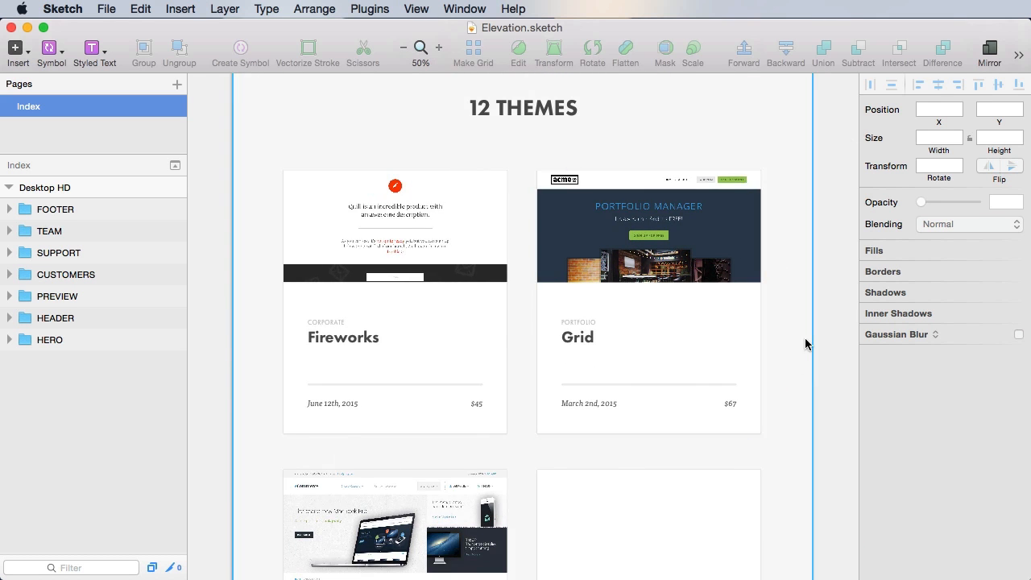
pyautogui.scroll(-10, 804, 343)
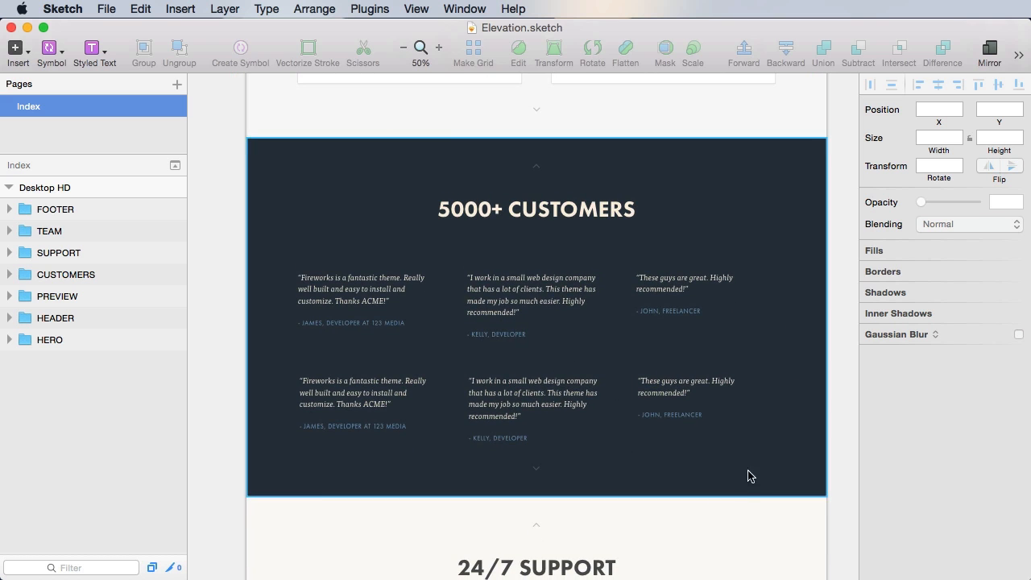
pyautogui.scroll(-8, 744, 460)
pyautogui.scroll(-9, 746, 292)
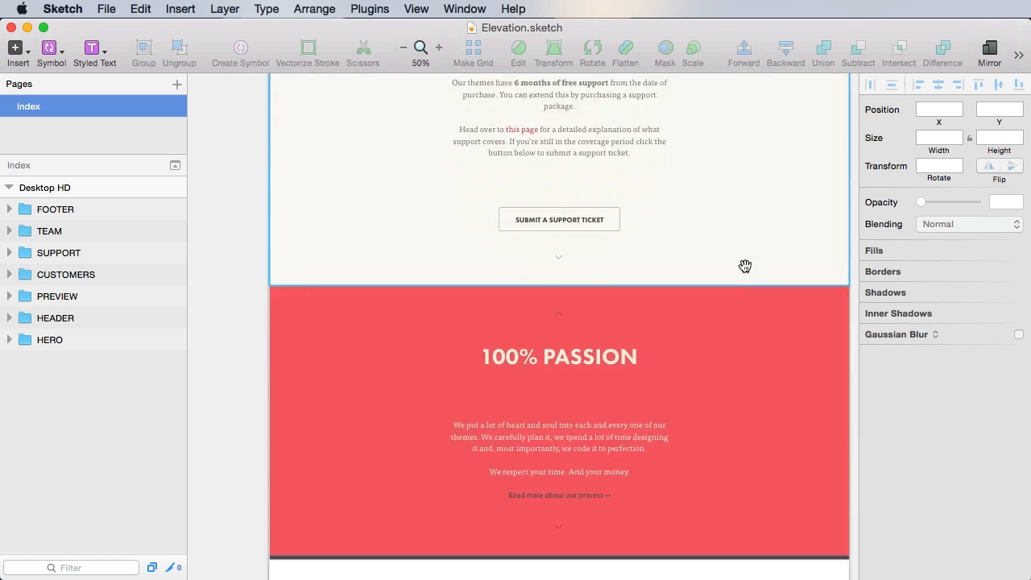
pyautogui.moveTo(753, 457); pyautogui.dragTo(749, 136)
pyautogui.moveTo(783, 403); pyautogui.dragTo(774, 350)
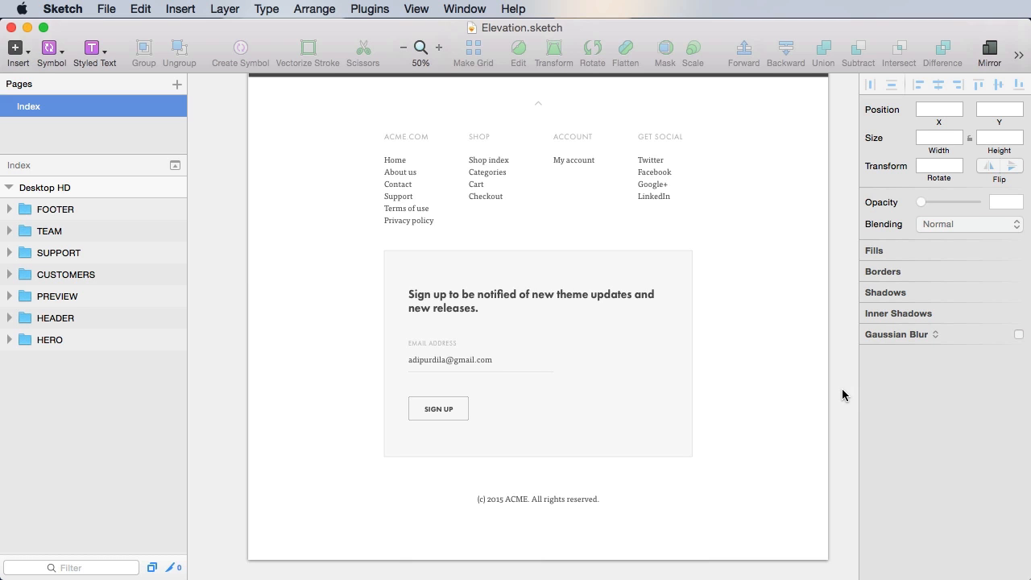
pyautogui.scroll(3, 846, 347)
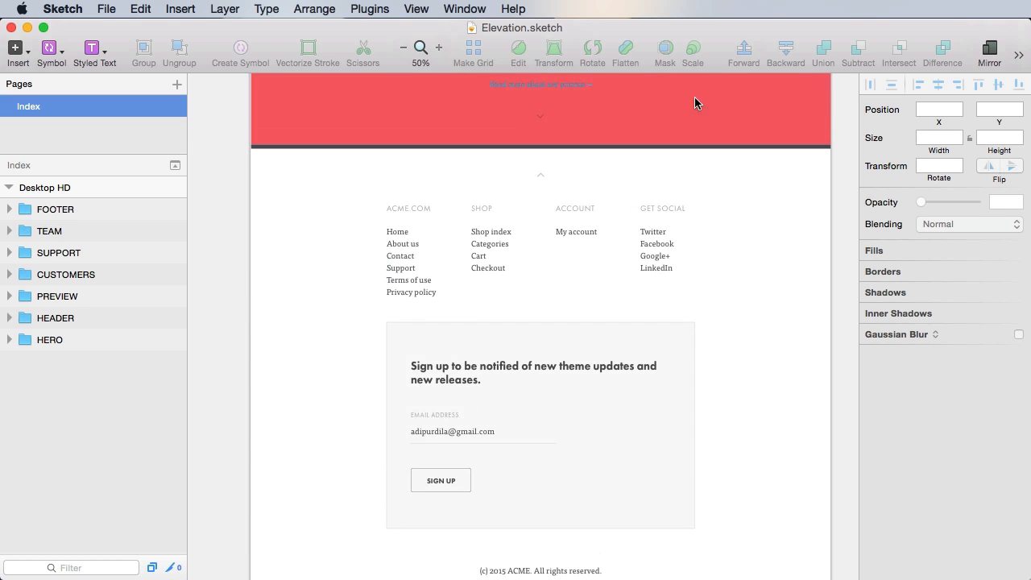